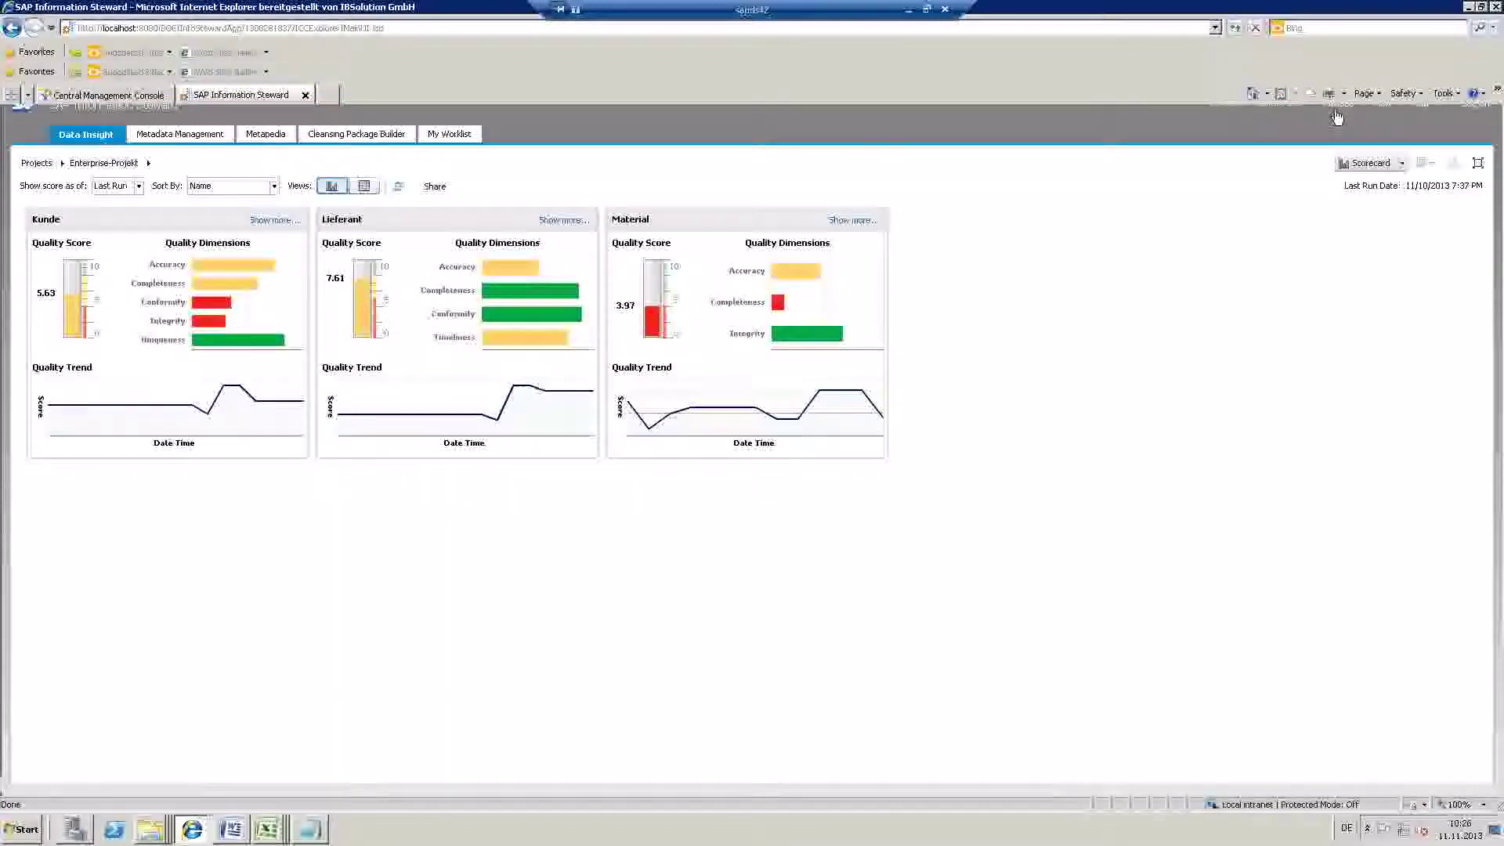
# - Add Uniquenes to the list of valid values of the quality dimension custom attribute and save the custom attributes
pyautogui.click(1338, 103)
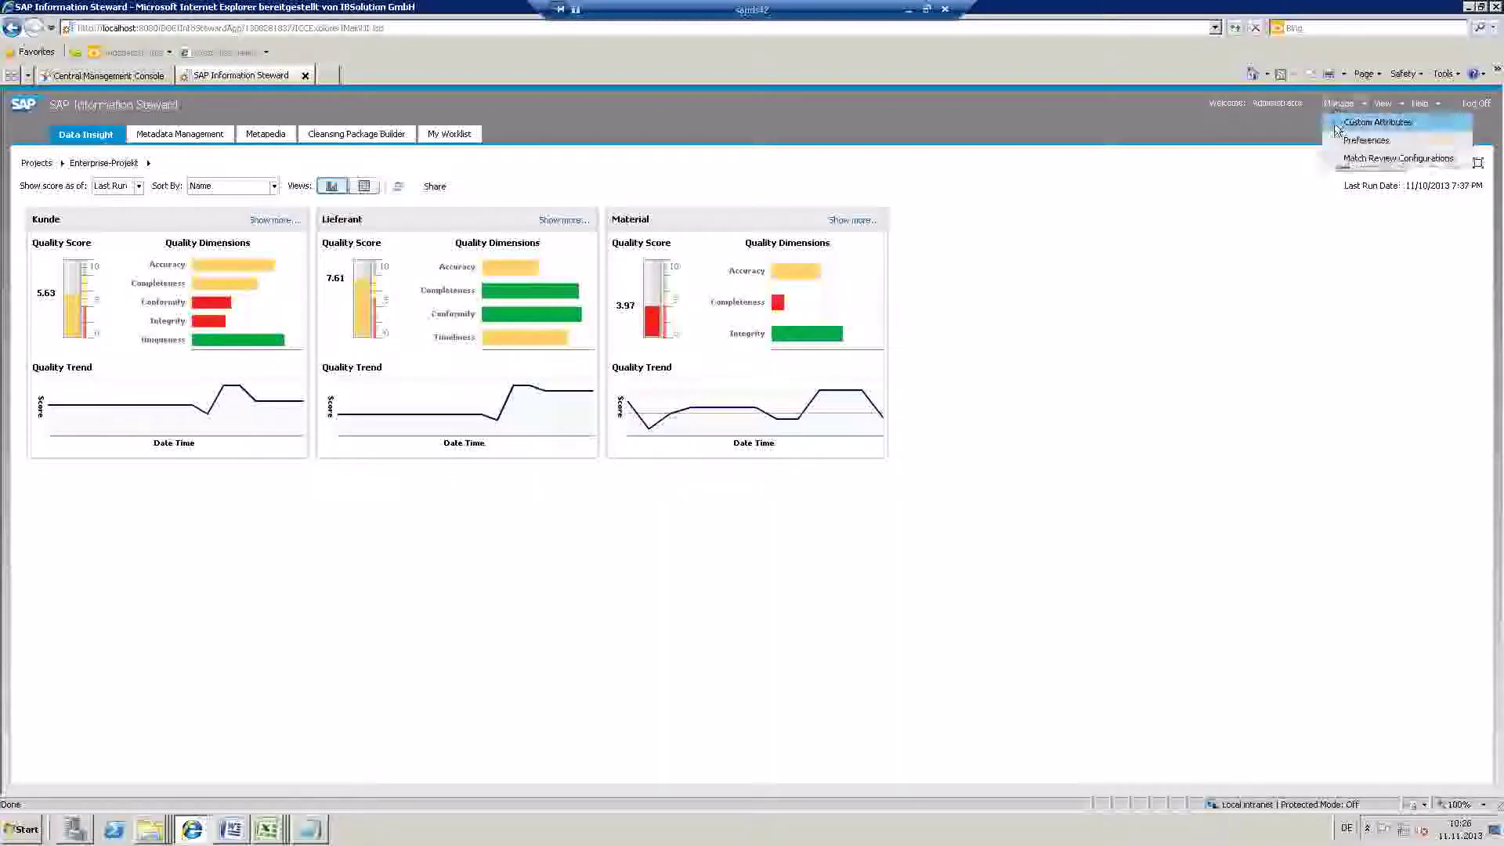
pyautogui.click(1376, 123)
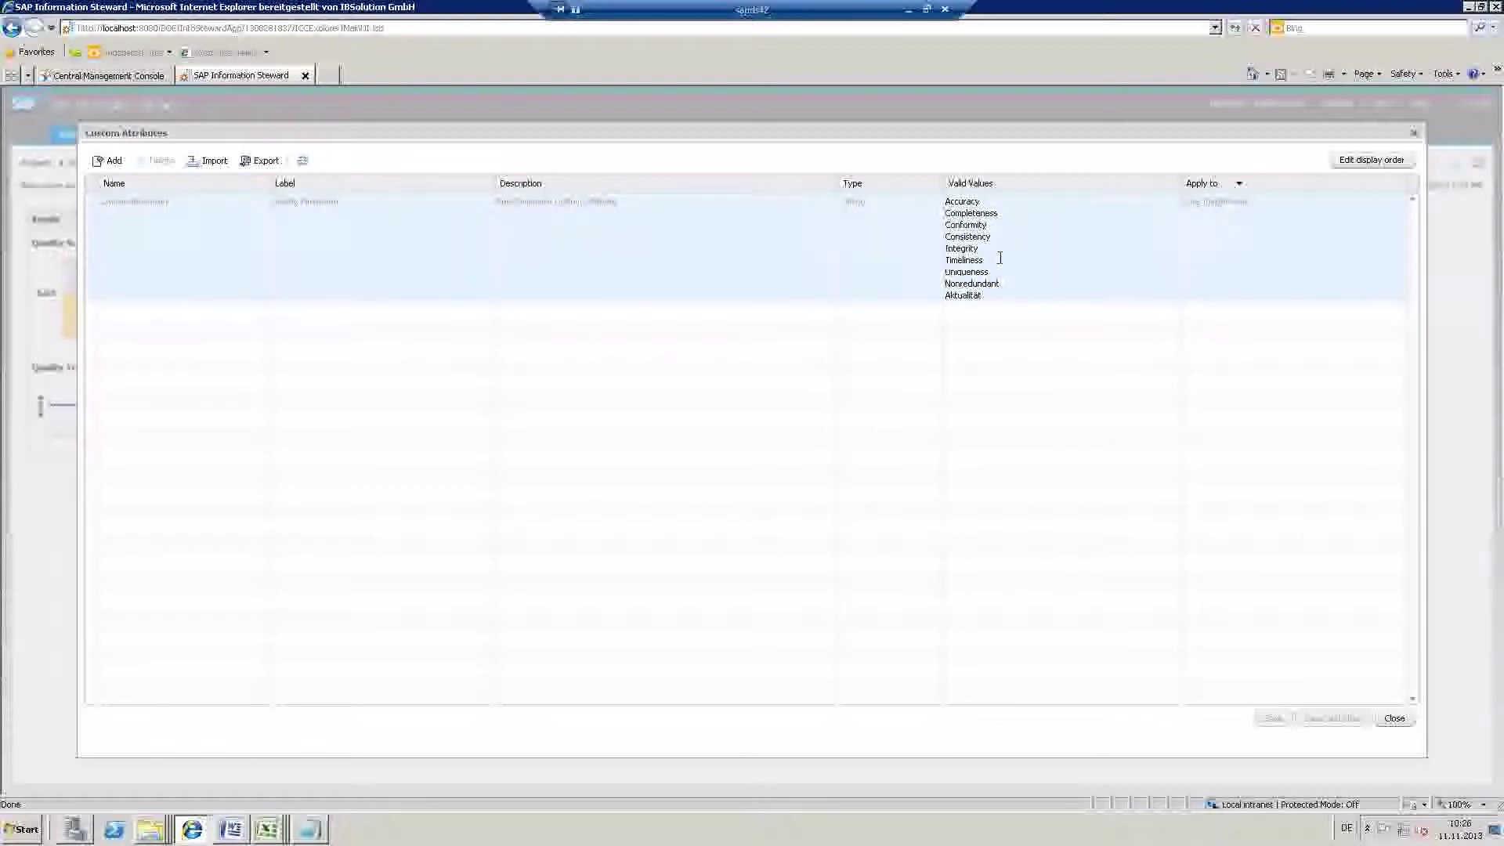
pyautogui.doubleClick(977, 237)
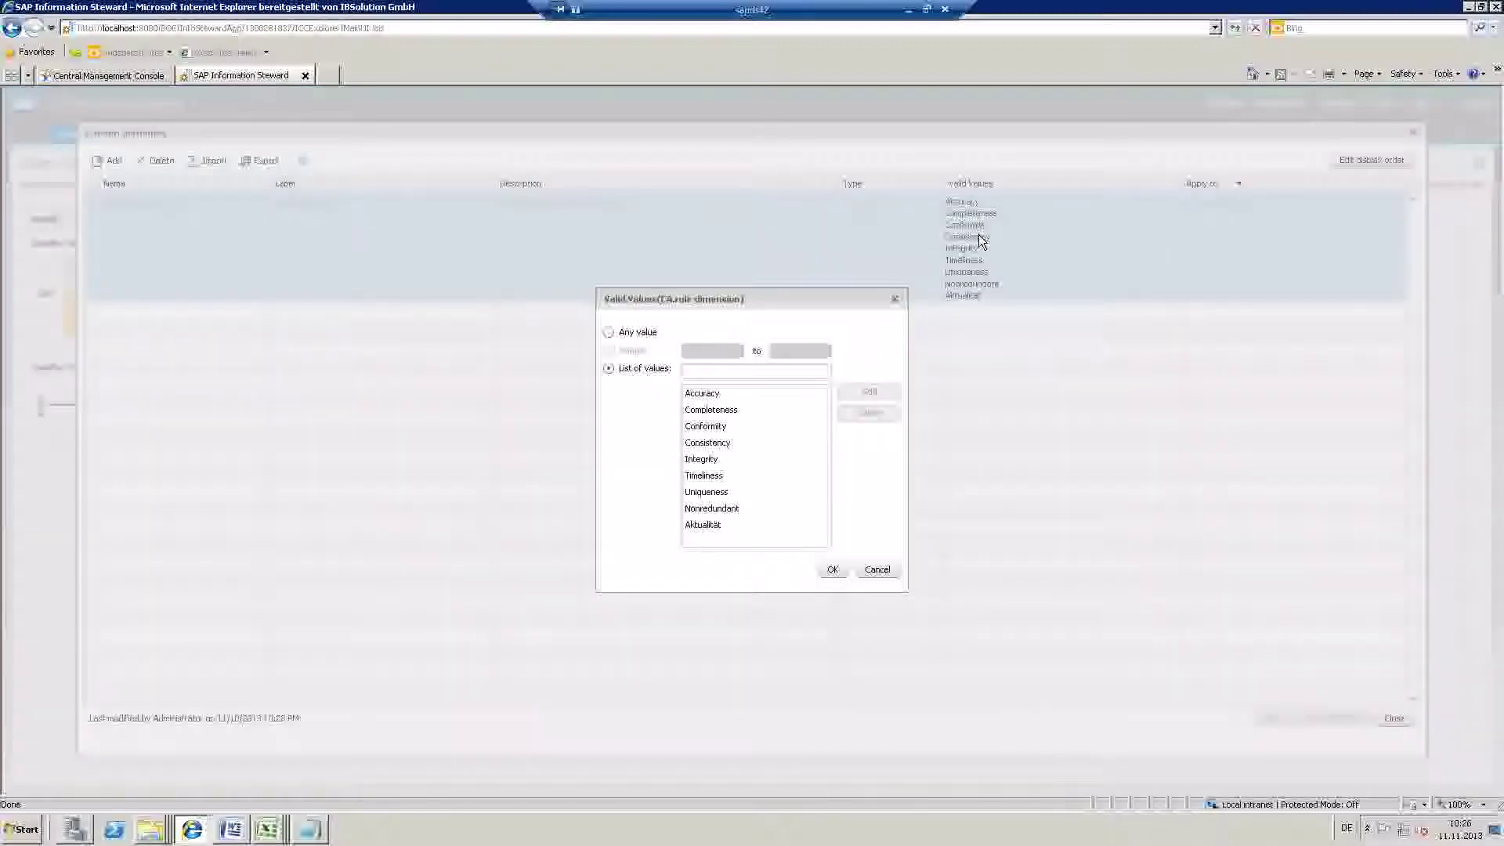
pyautogui.click(745, 371)
pyautogui.click(702, 525)
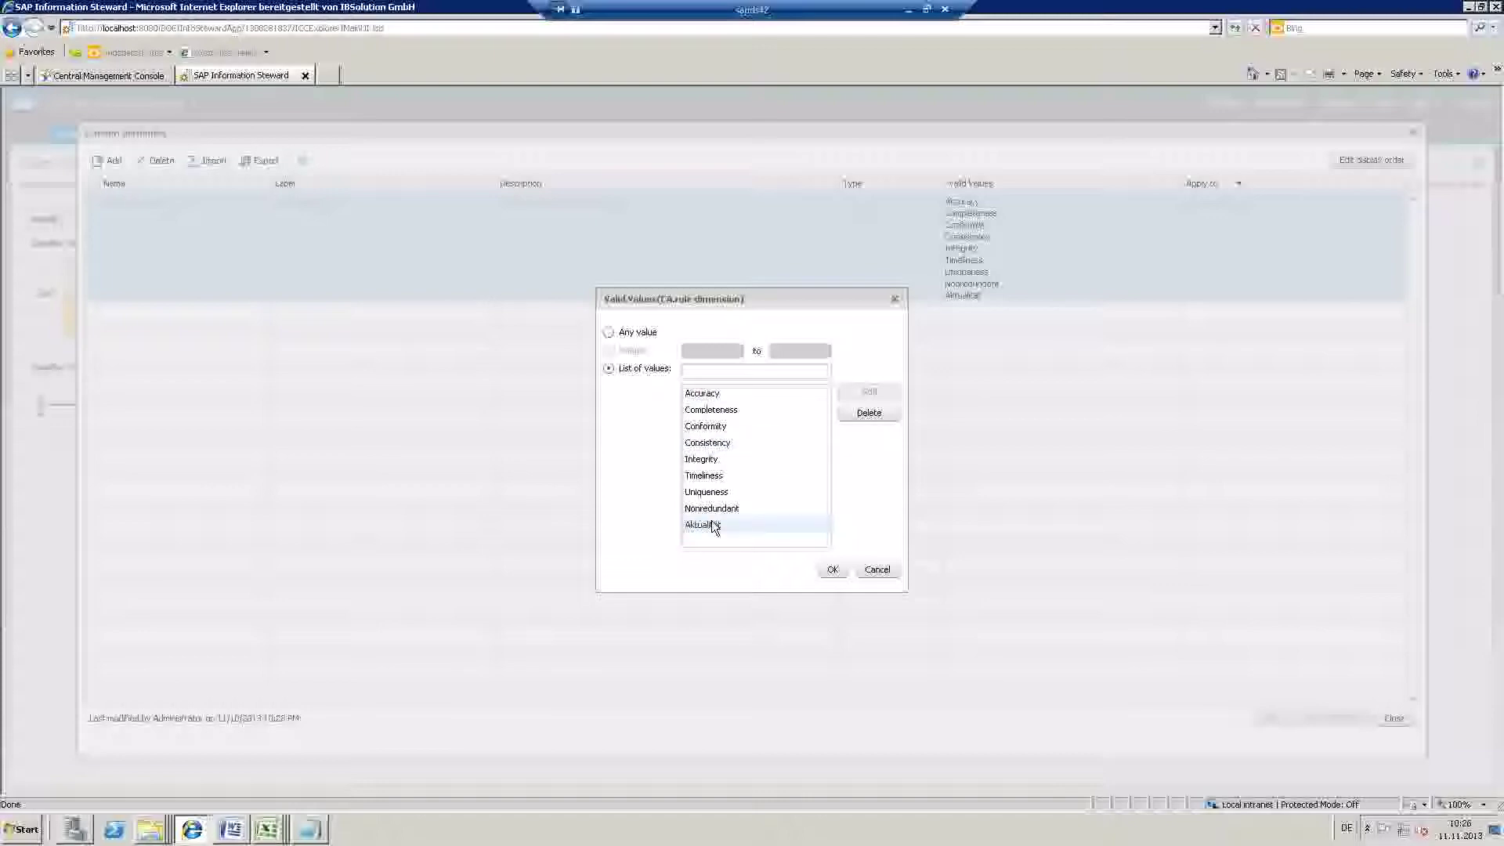
pyautogui.click(710, 373)
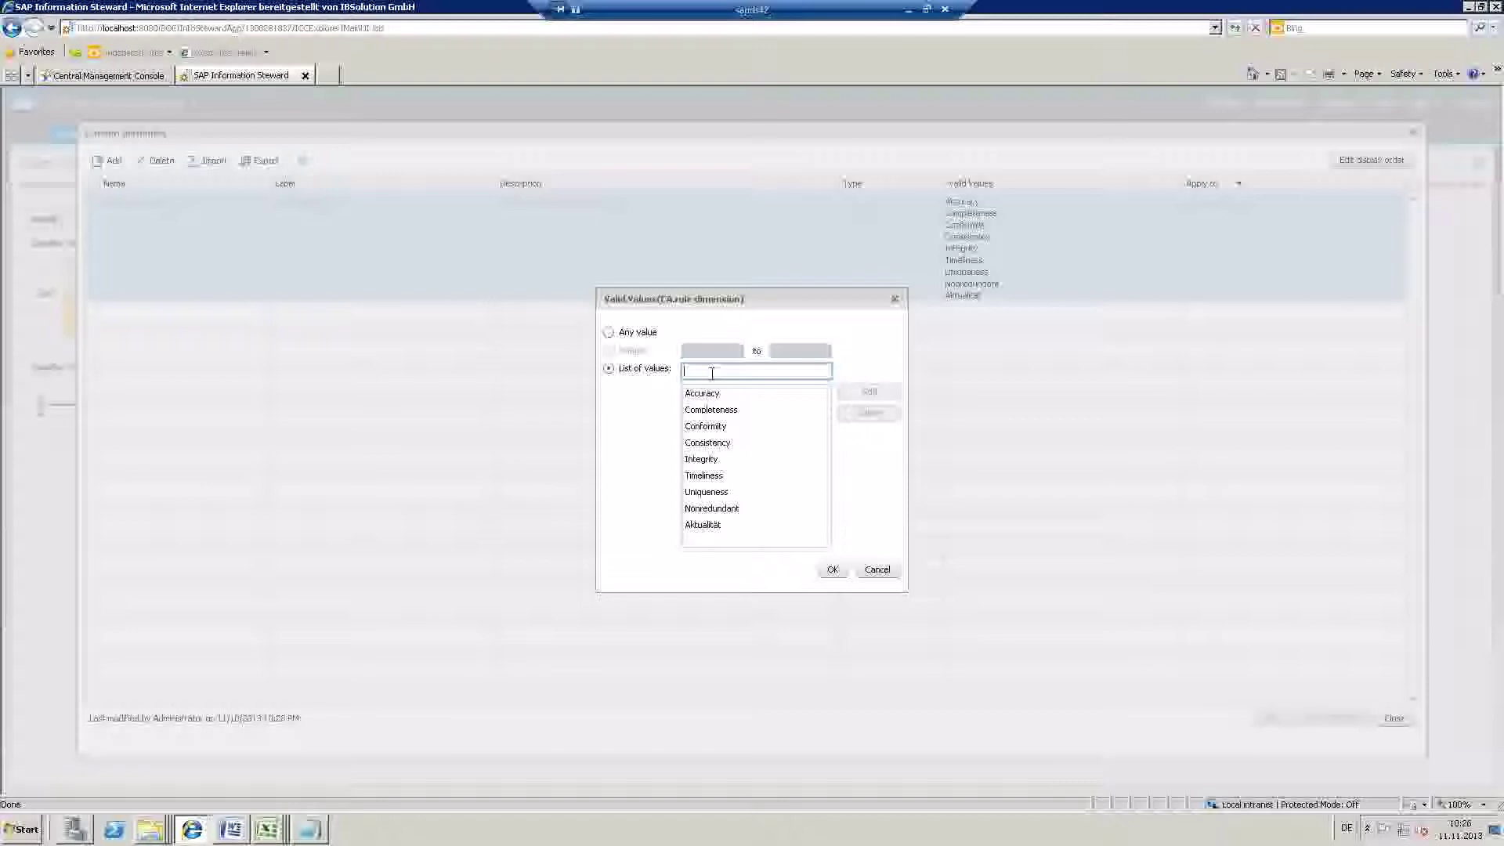
pyautogui.write('Uniquenes')
pyautogui.click(869, 393)
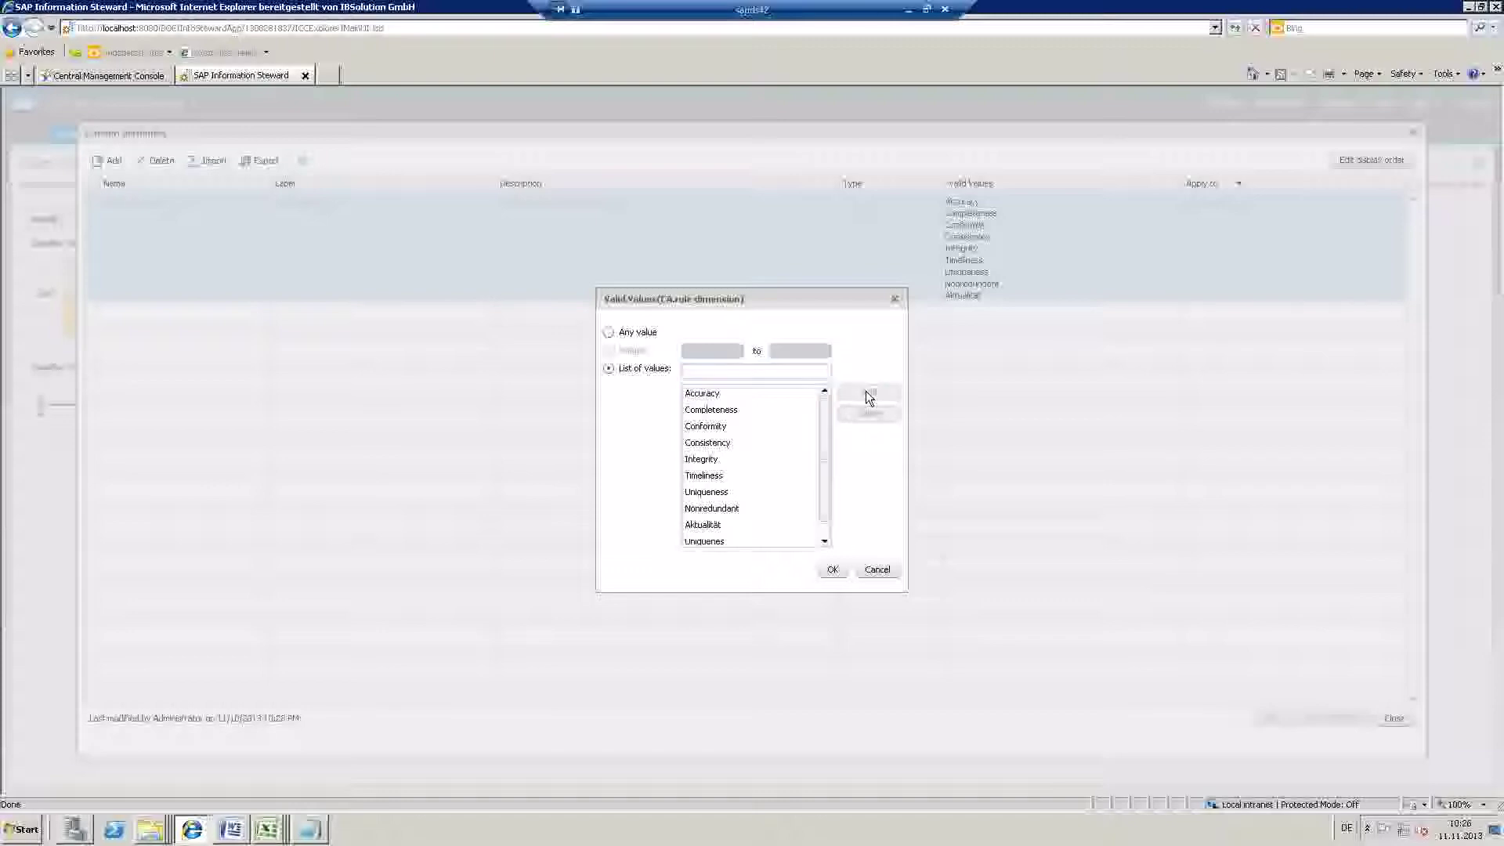
pyautogui.click(833, 569)
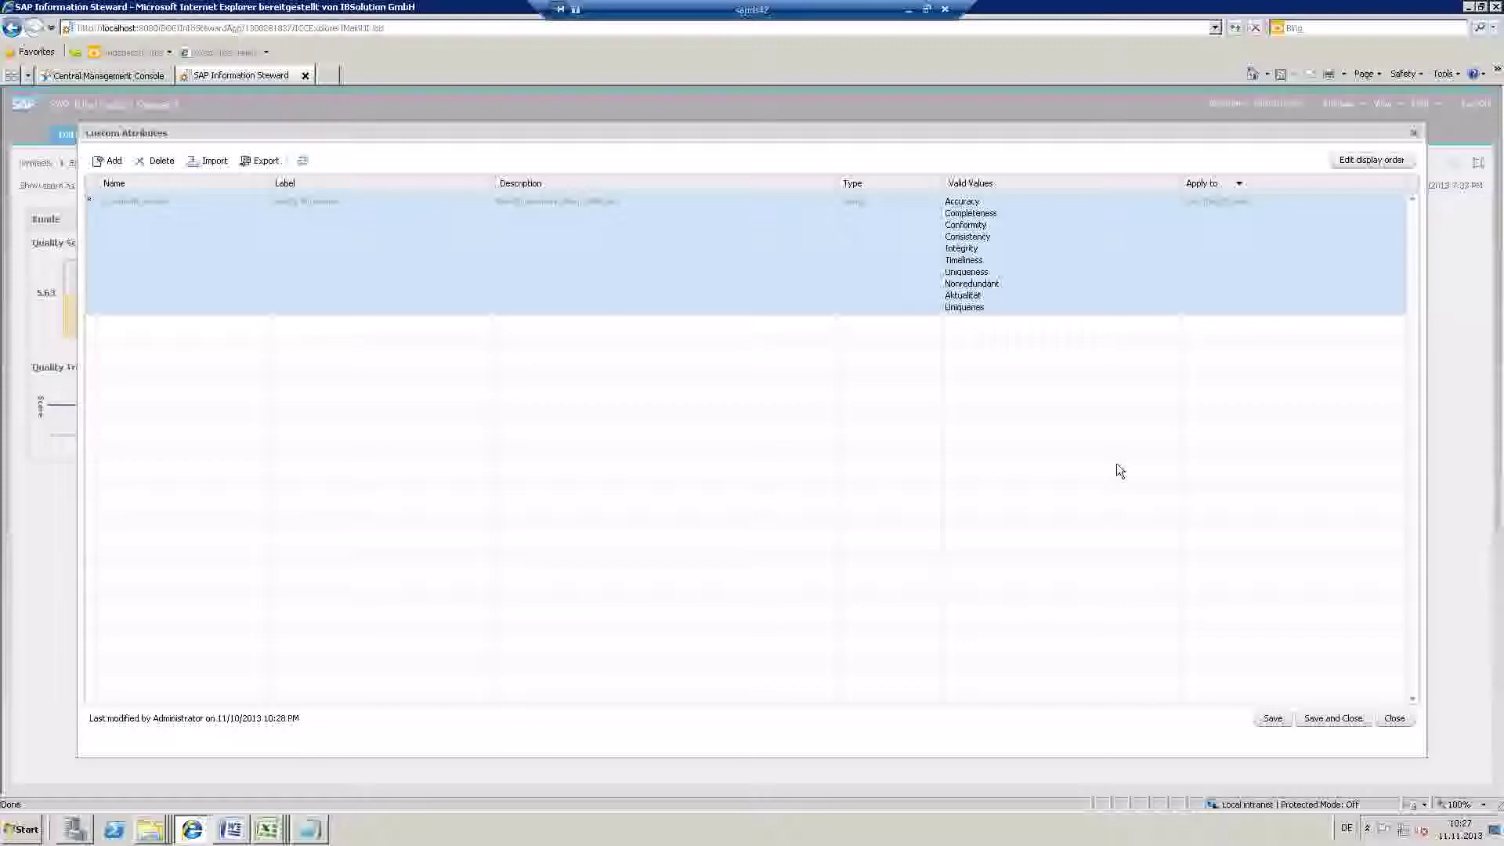
pyautogui.click(1327, 719)
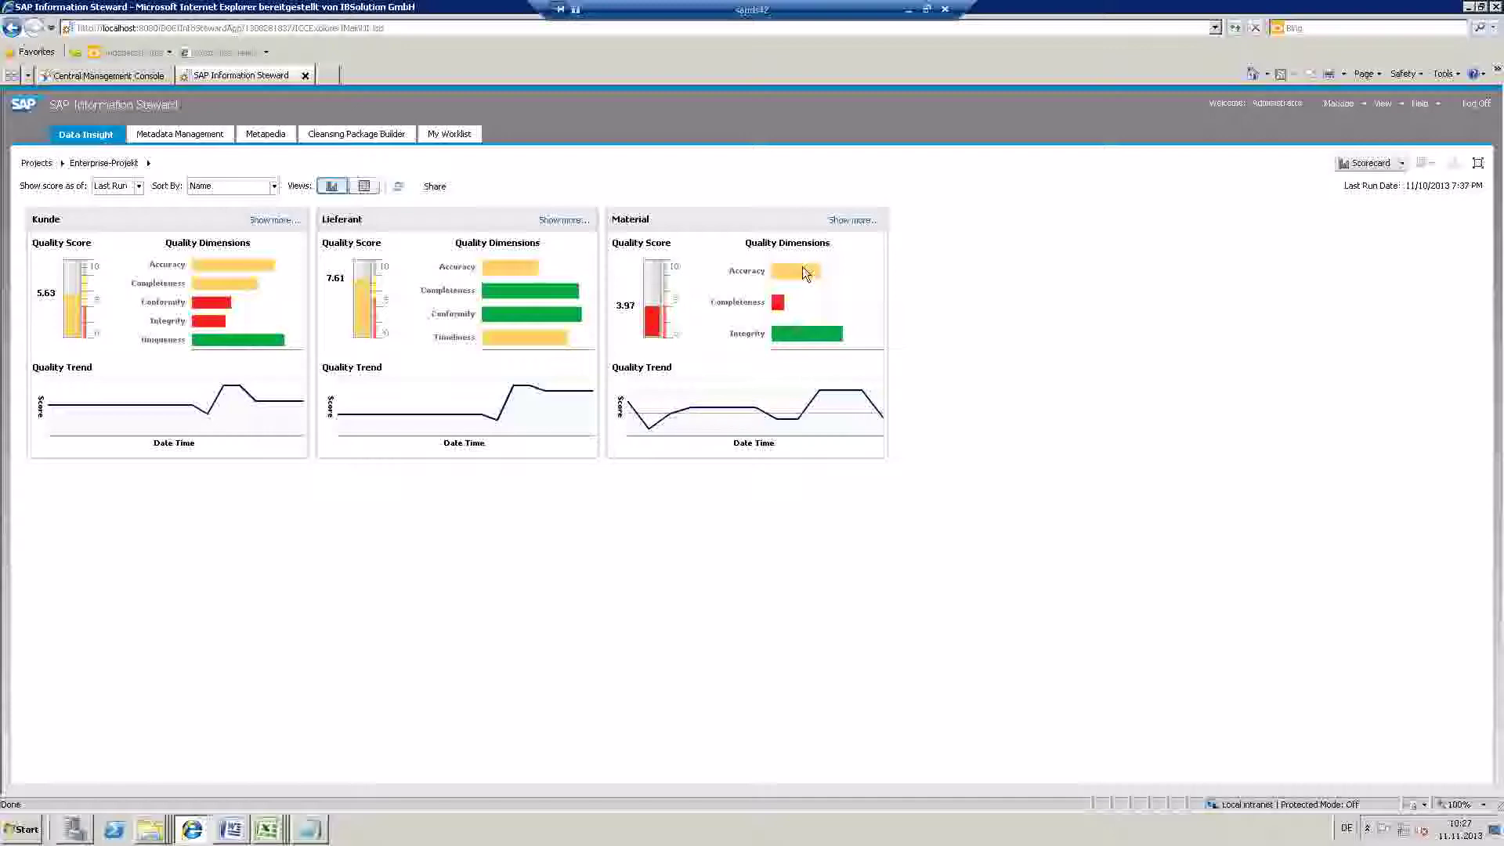
# - Drill down in the Material scorecard through Accuracy to the VOLEH_Accuracy rule and examine the failed data of its Material.csv binding
pyautogui.click(850, 221)
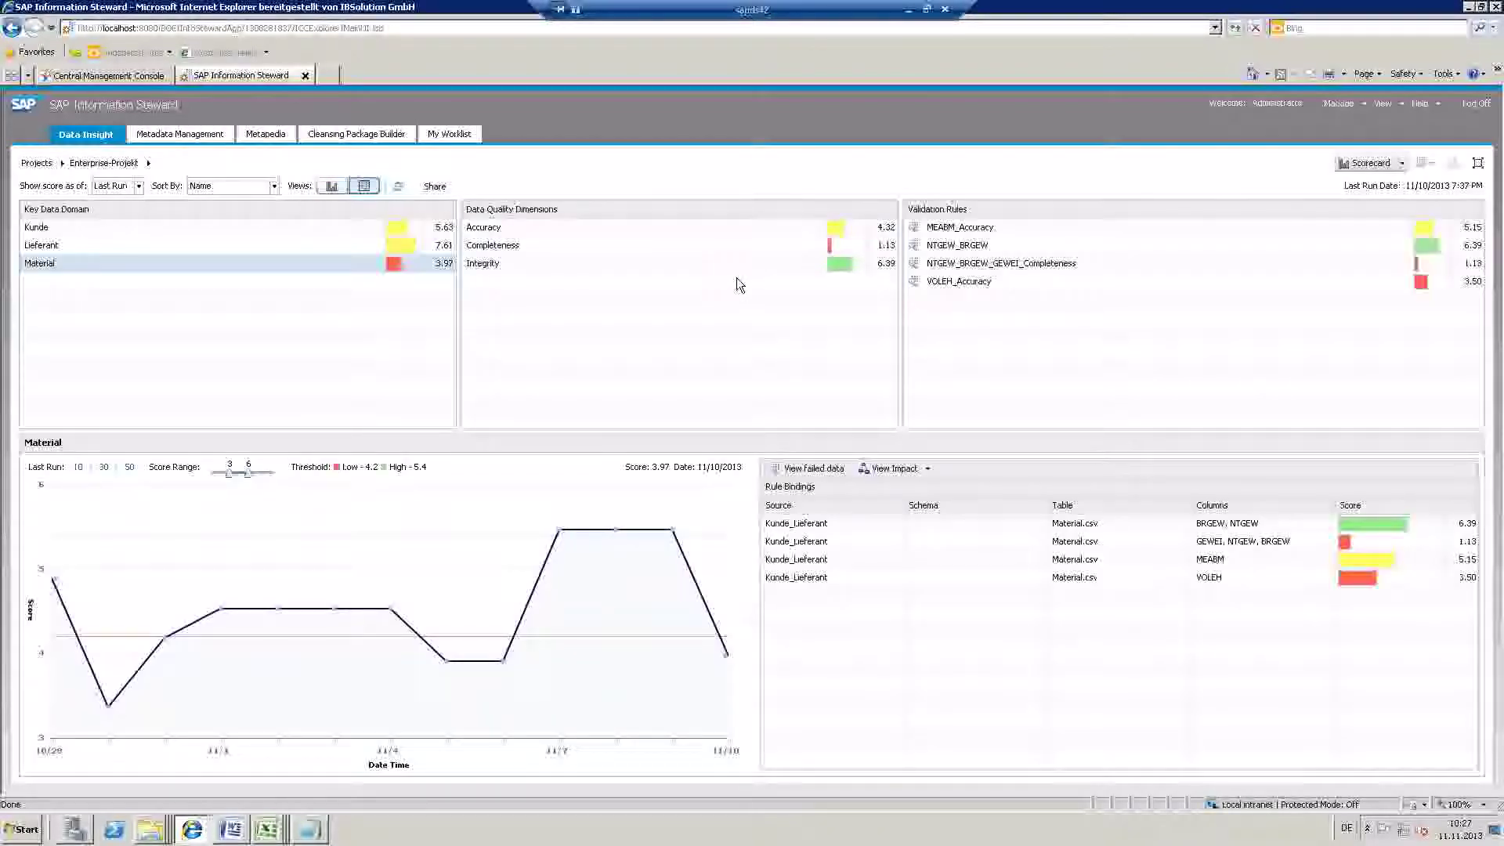
pyautogui.click(447, 264)
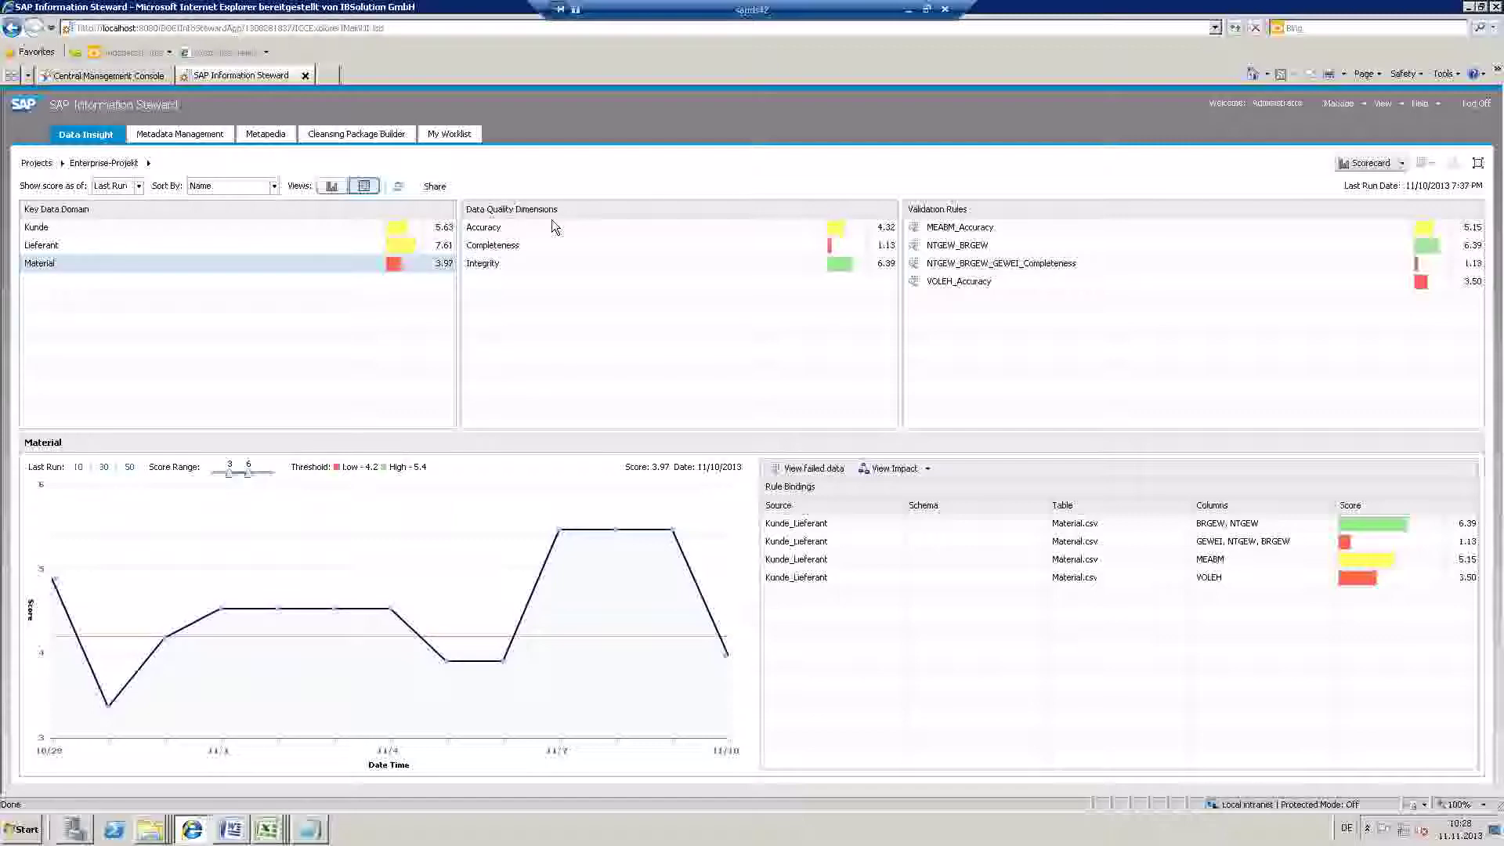
pyautogui.click(506, 234)
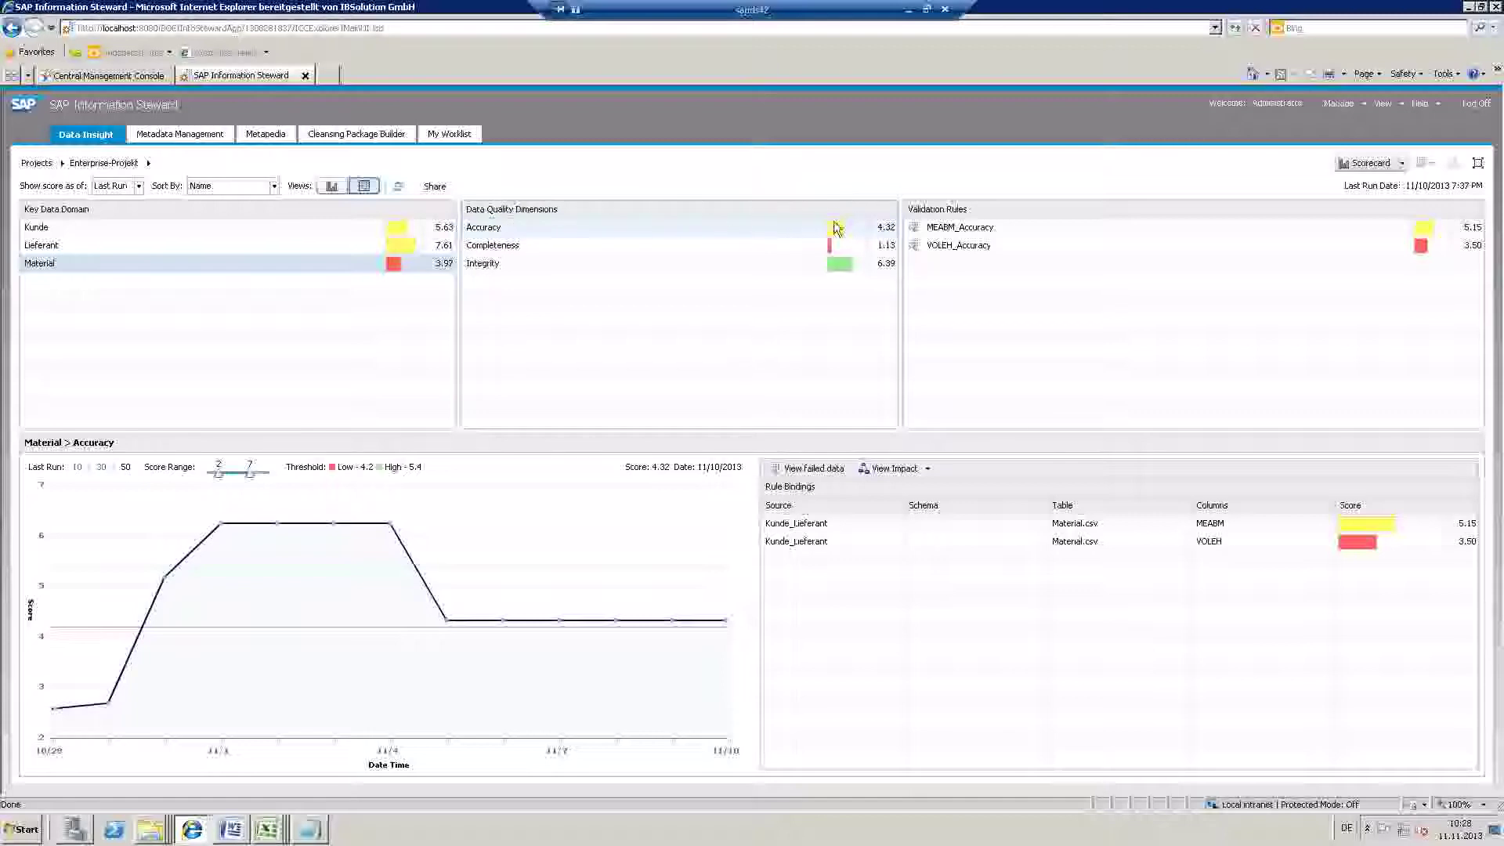
pyautogui.click(994, 245)
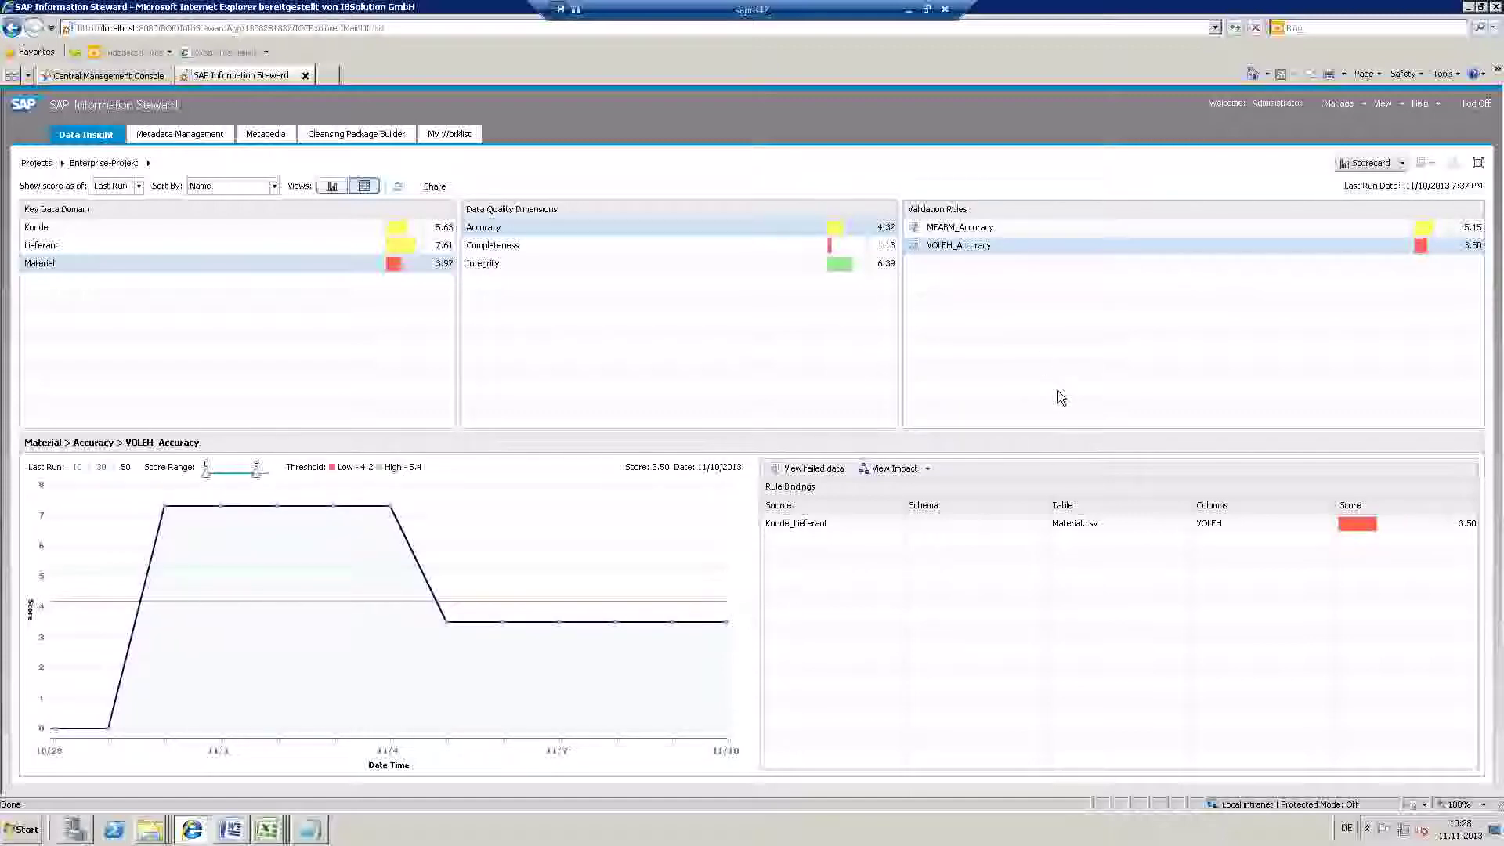
pyautogui.click(865, 525)
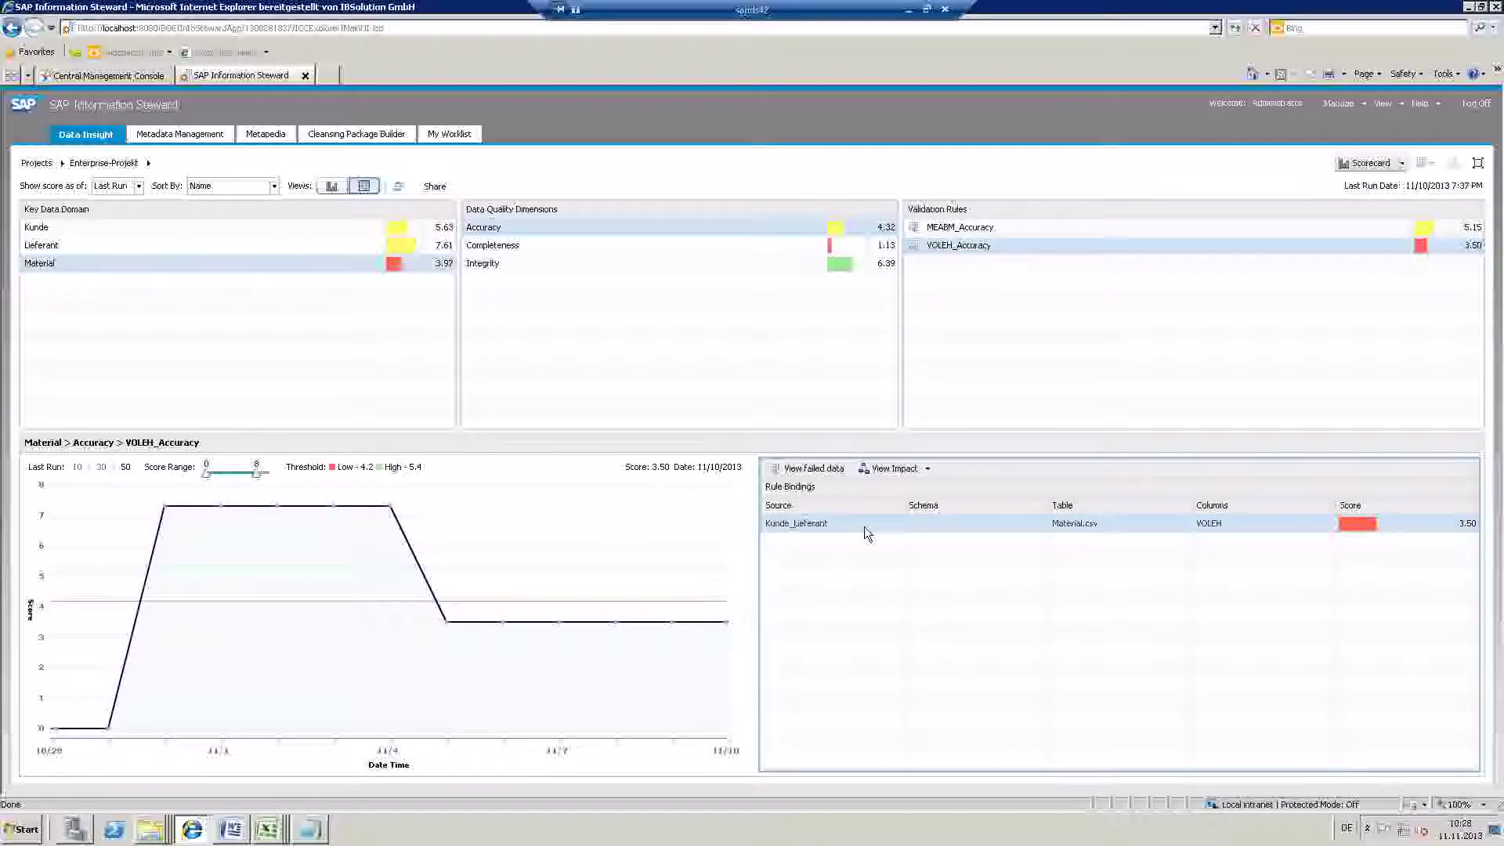
pyautogui.click(812, 470)
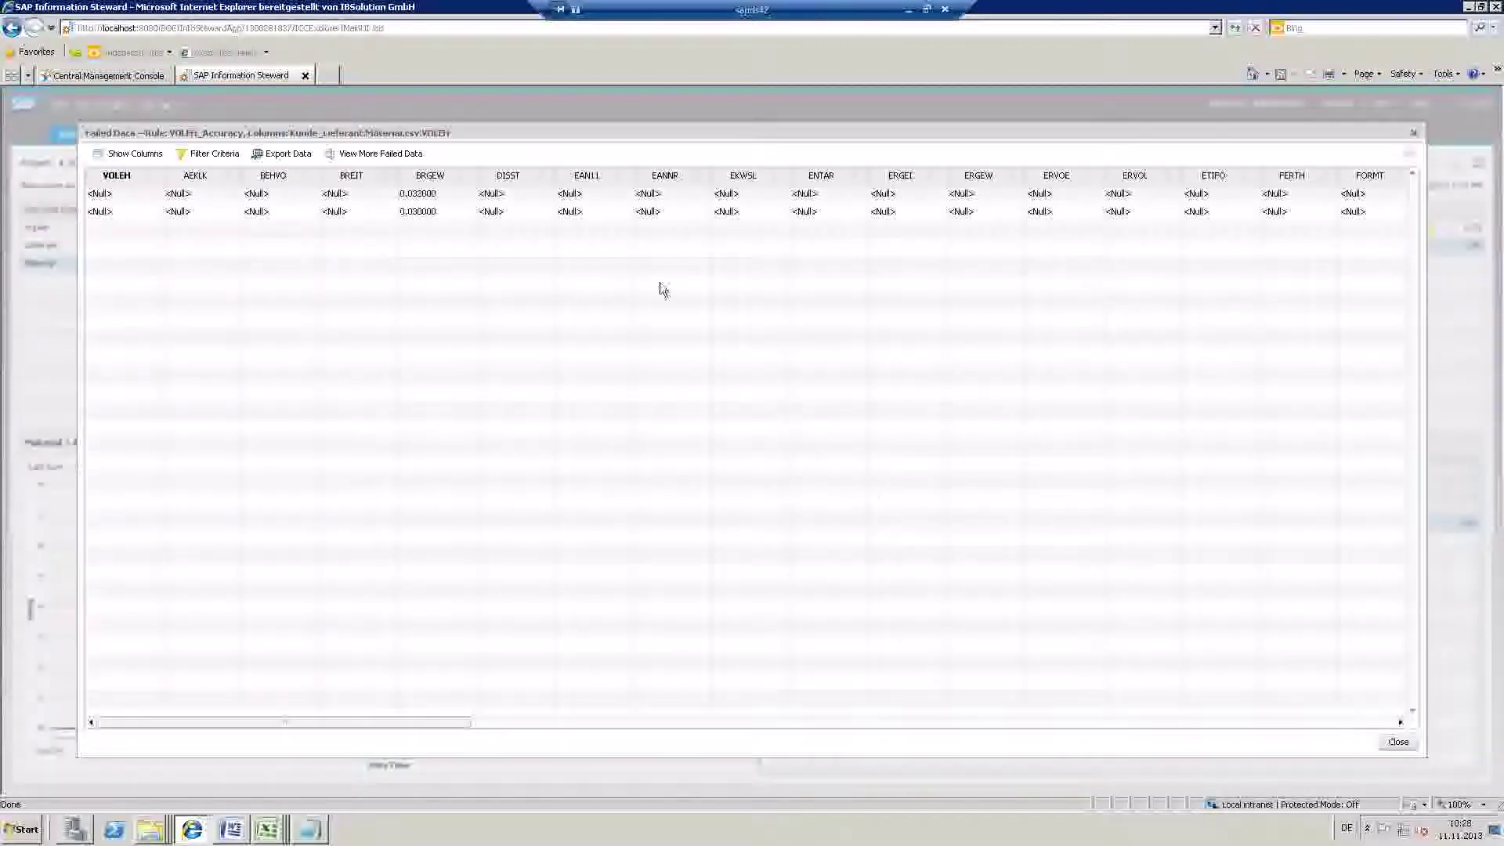
pyautogui.click(120, 179)
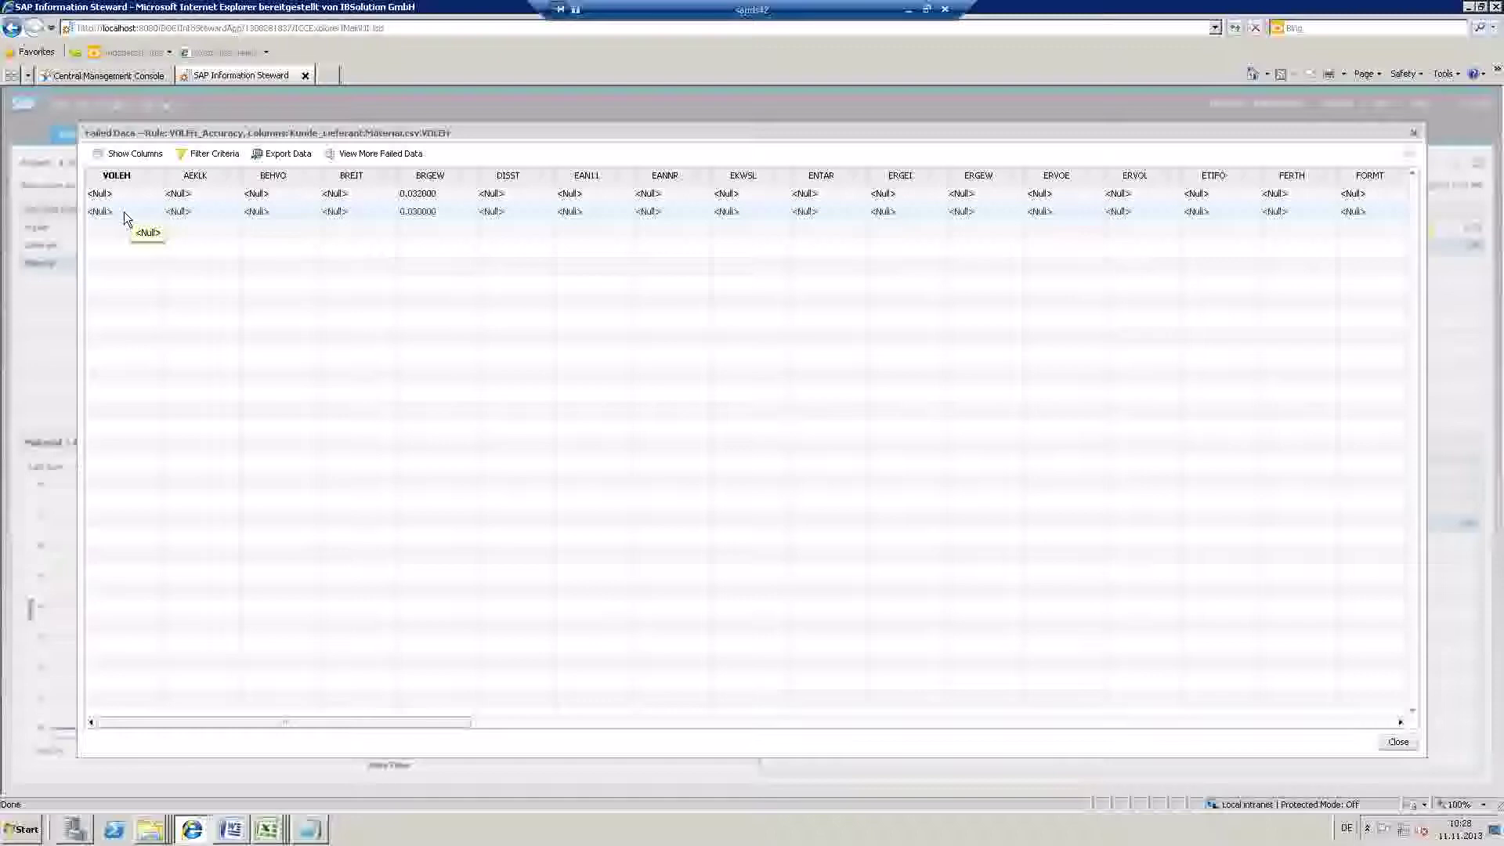
# - Export the failed data to an Excel file saved on the desktop and close the failed data view
pyautogui.click(274, 157)
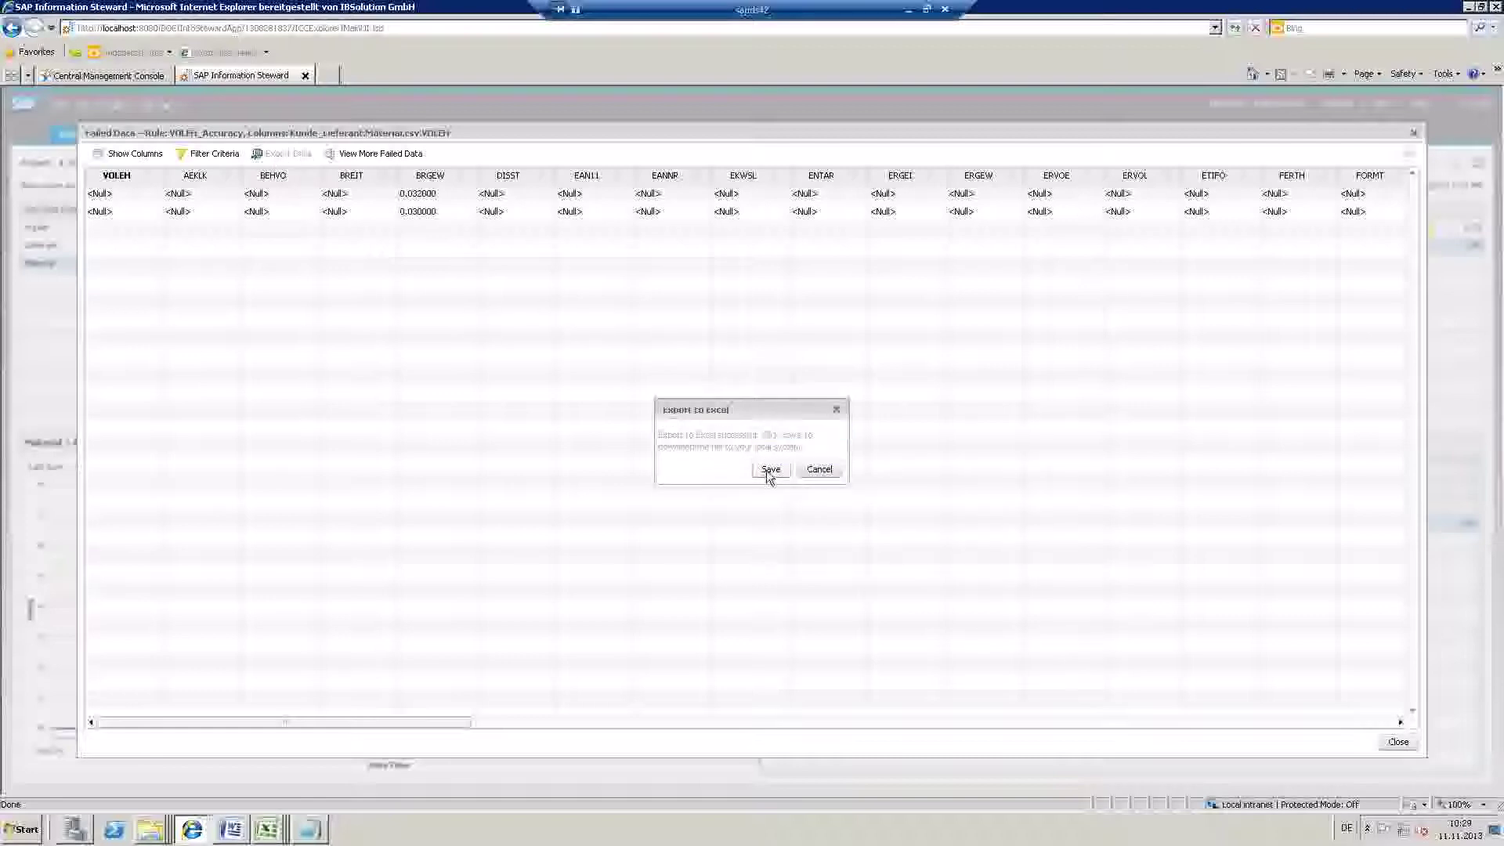
pyautogui.click(770, 468)
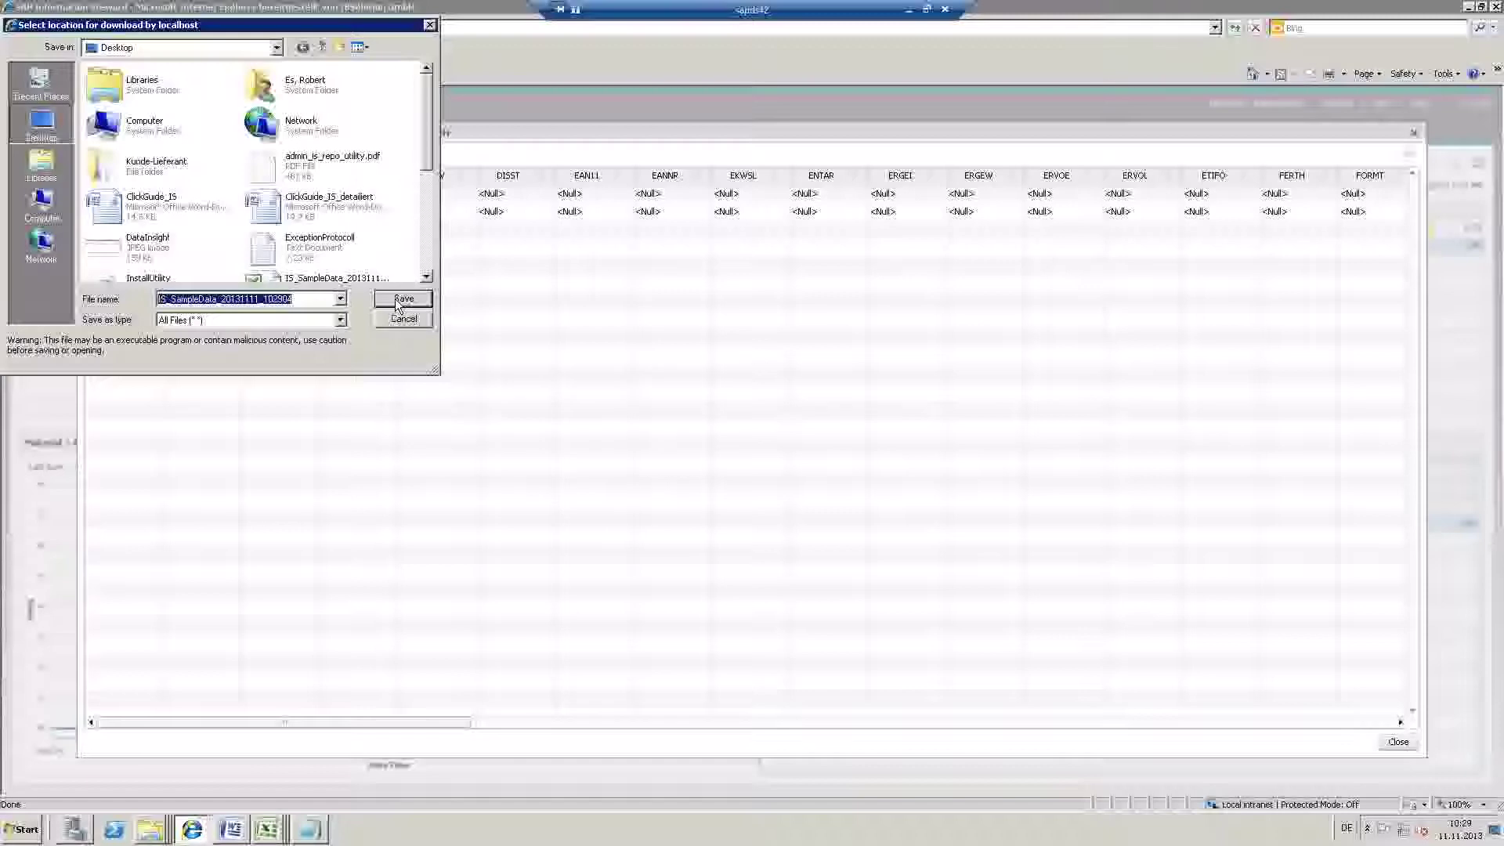
pyautogui.click(396, 298)
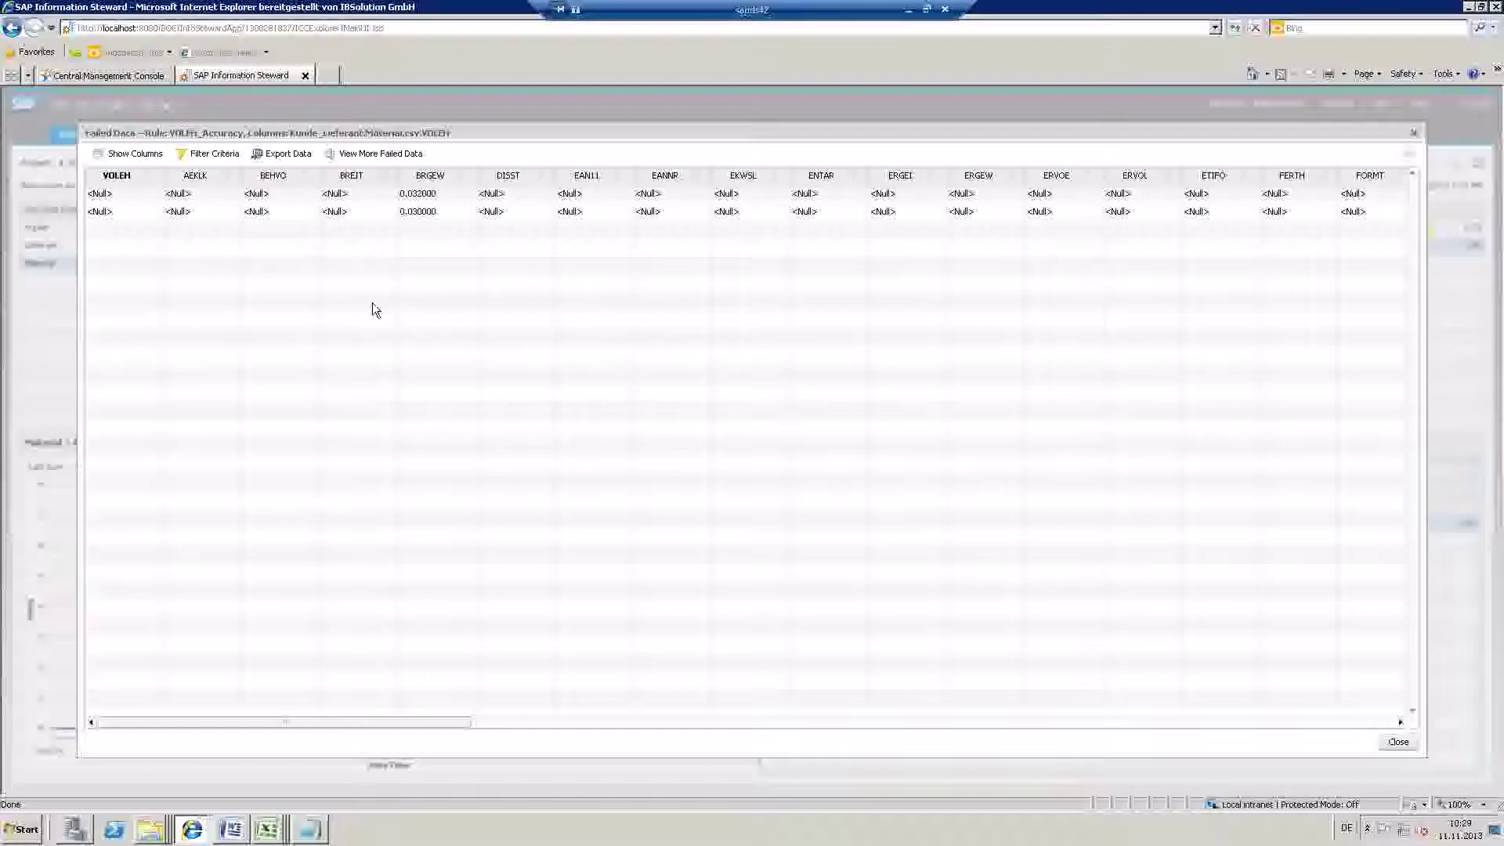
pyautogui.click(1398, 742)
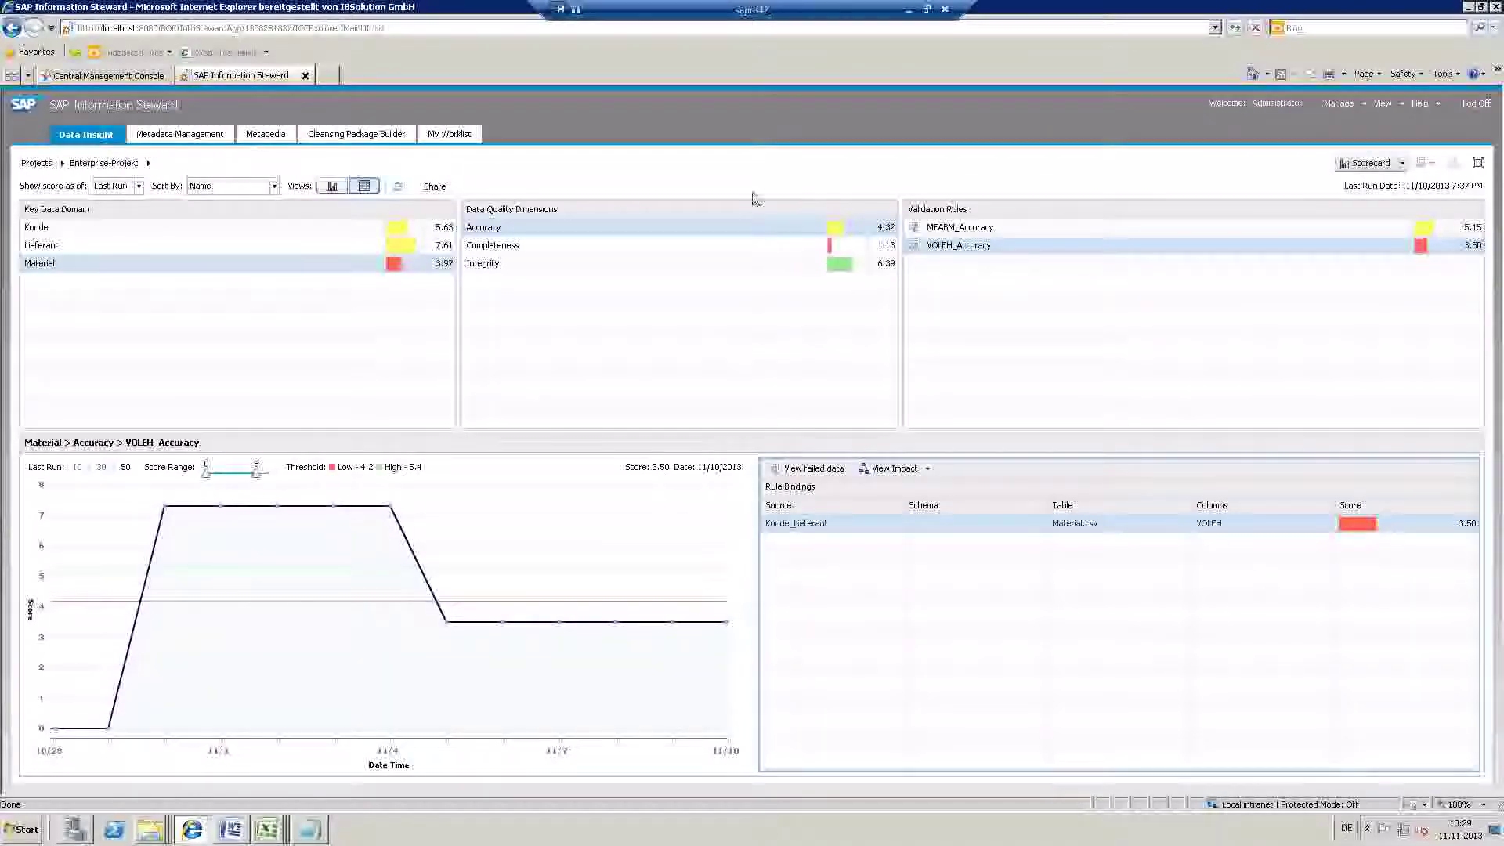
# - Switch from the scorecard to the project workspace and examine the data of Kunde.csv in the Kunde_Lieferant source
pyautogui.click(1402, 162)
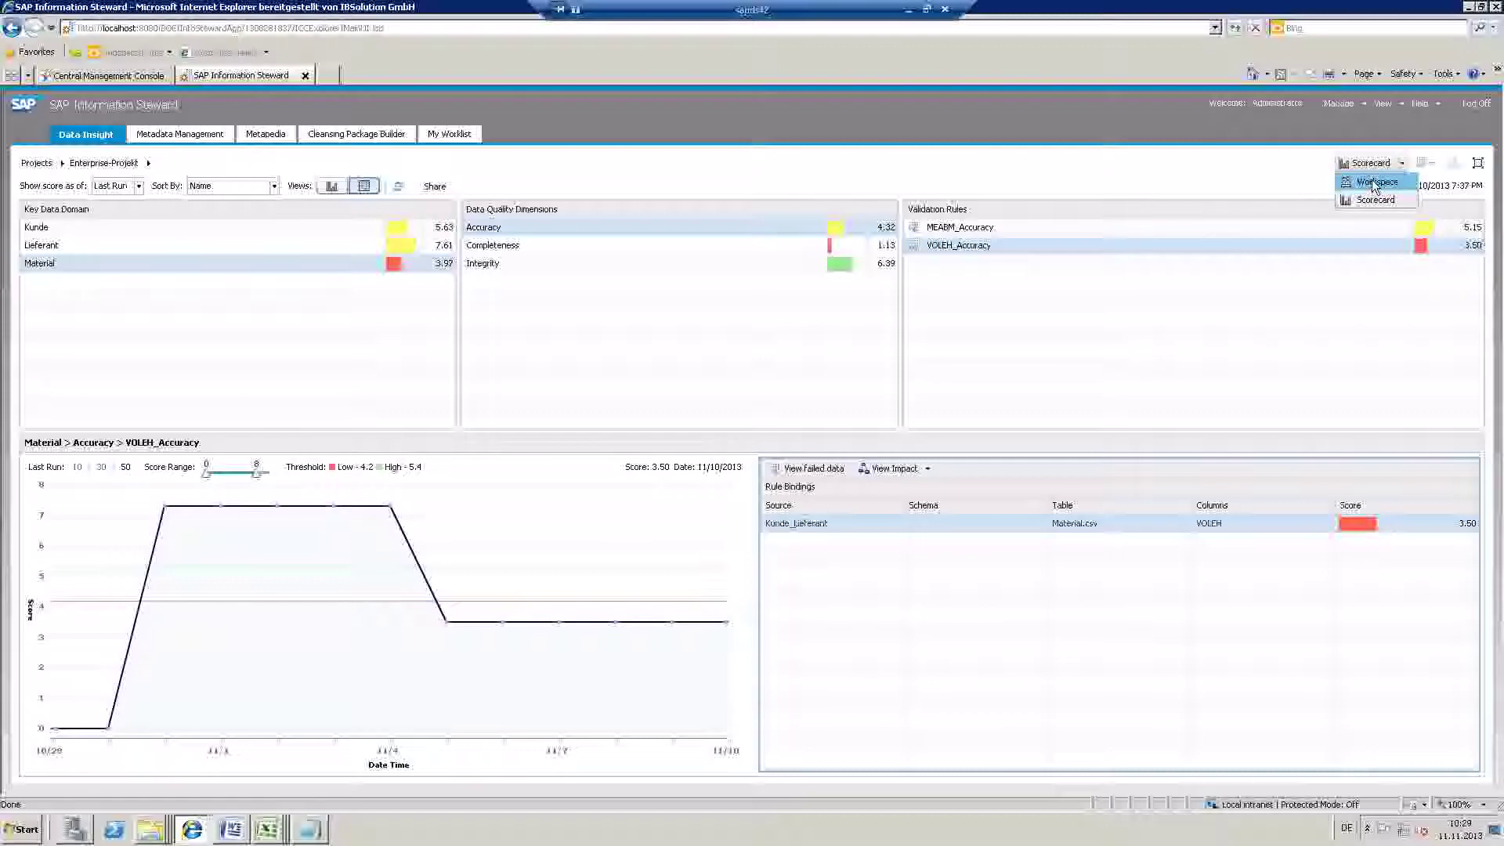
pyautogui.click(1372, 184)
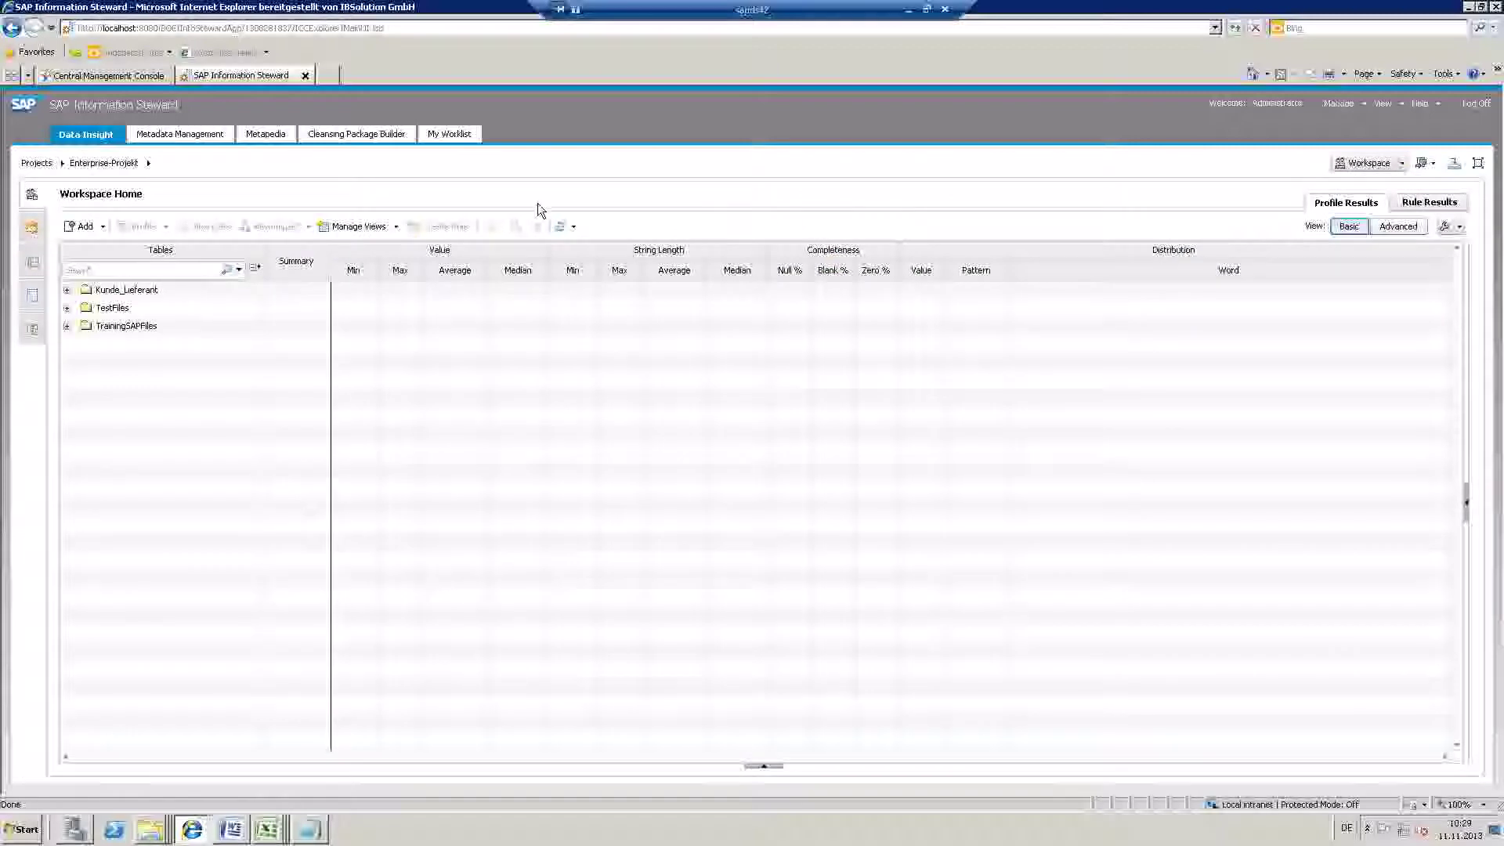
pyautogui.click(67, 291)
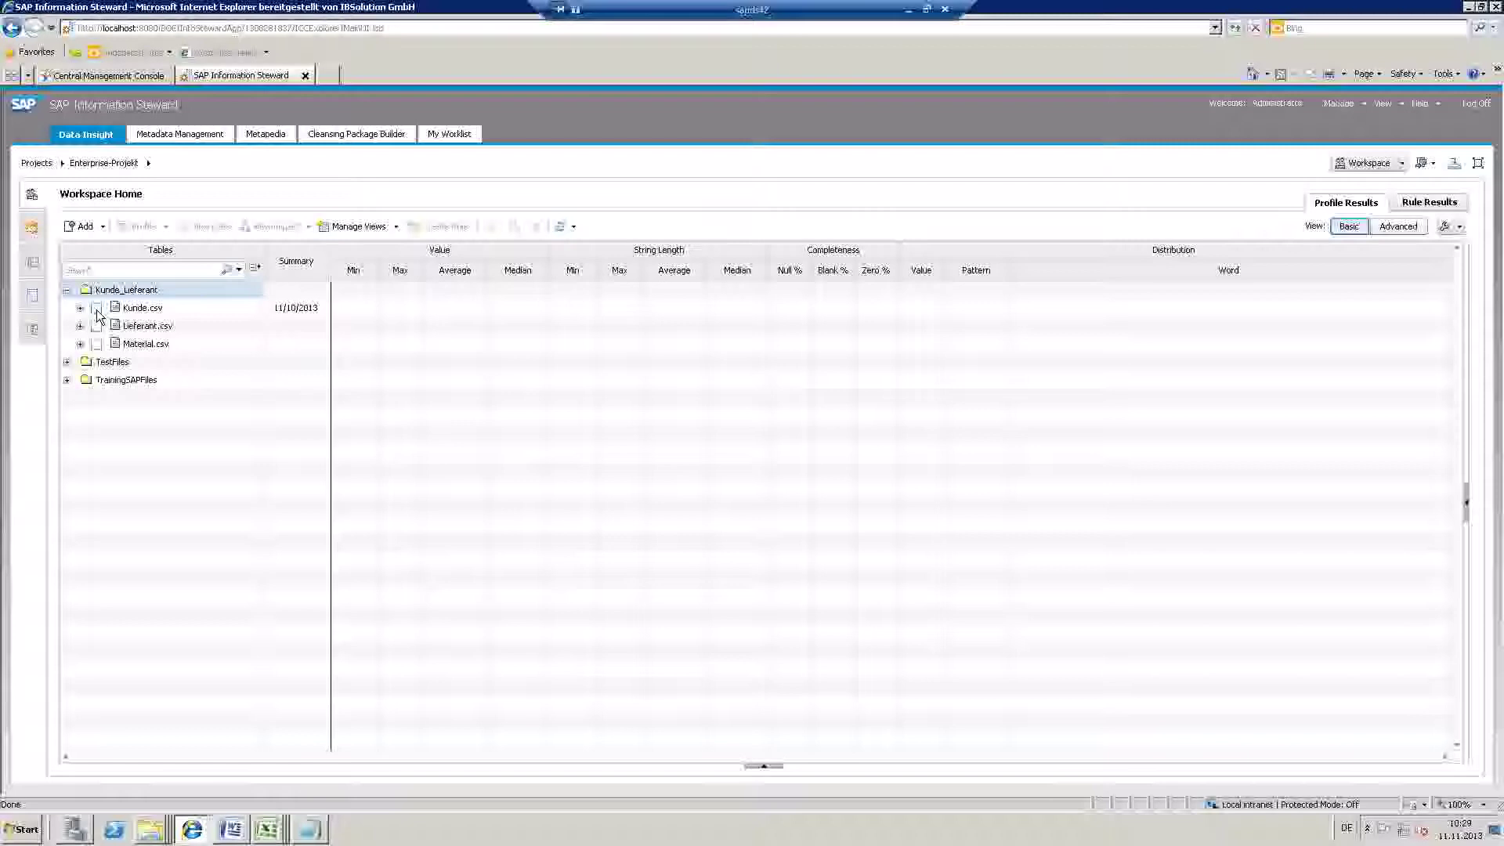
pyautogui.click(97, 309)
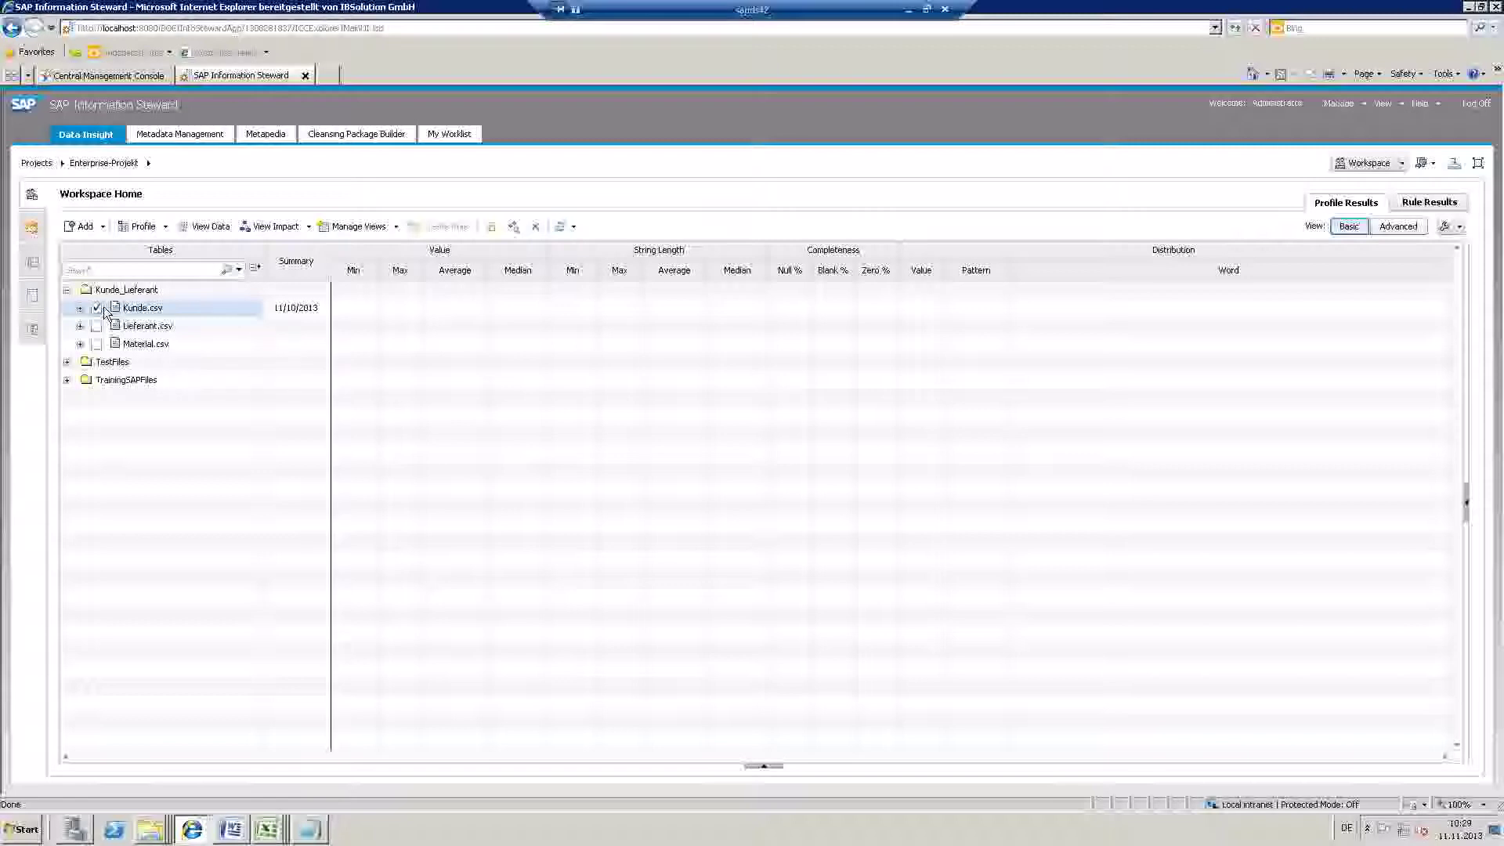
pyautogui.click(189, 231)
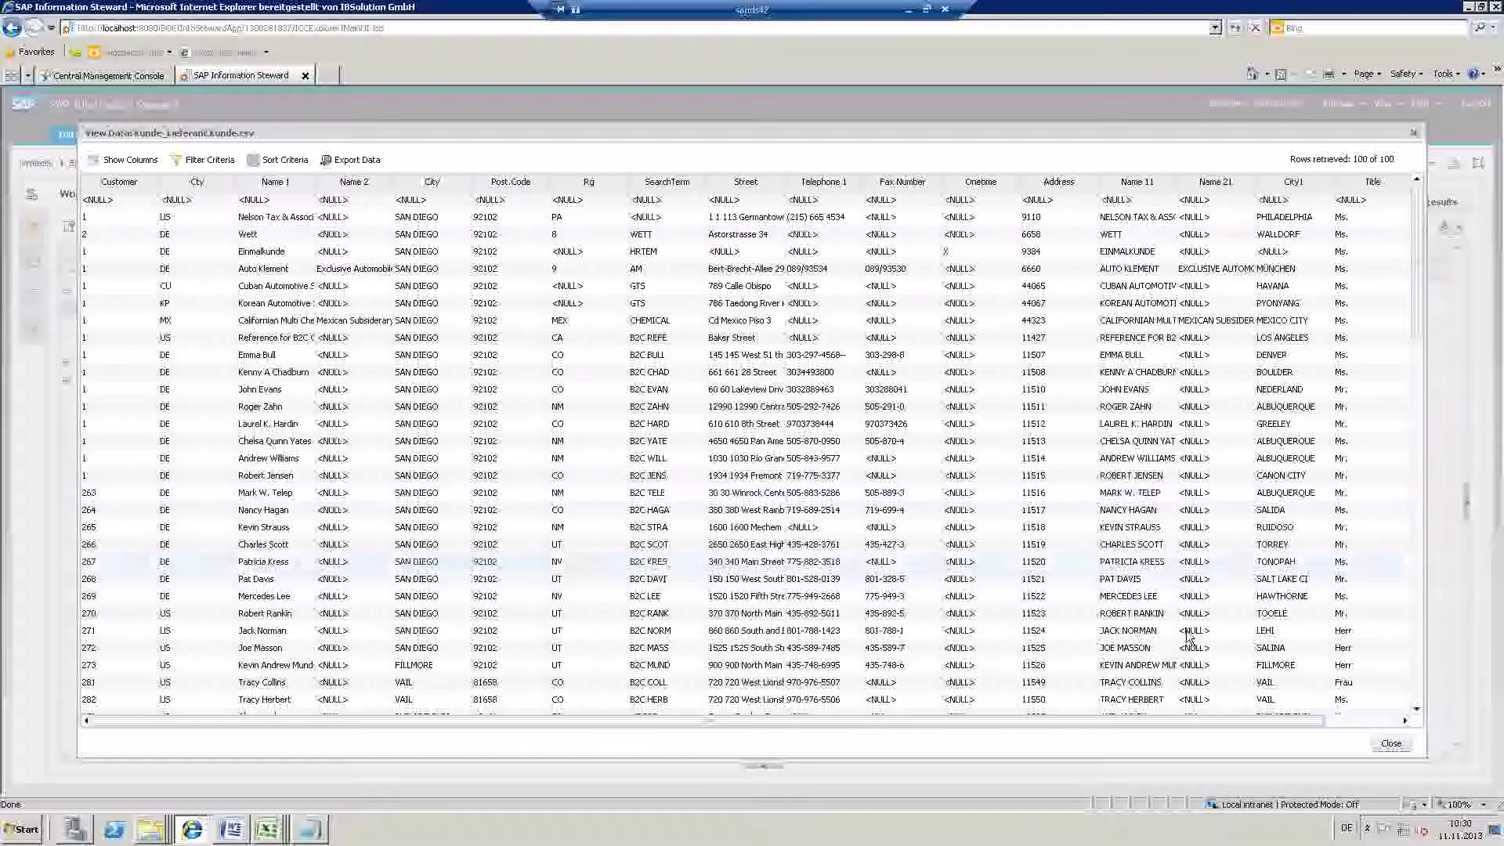
pyautogui.click(1391, 743)
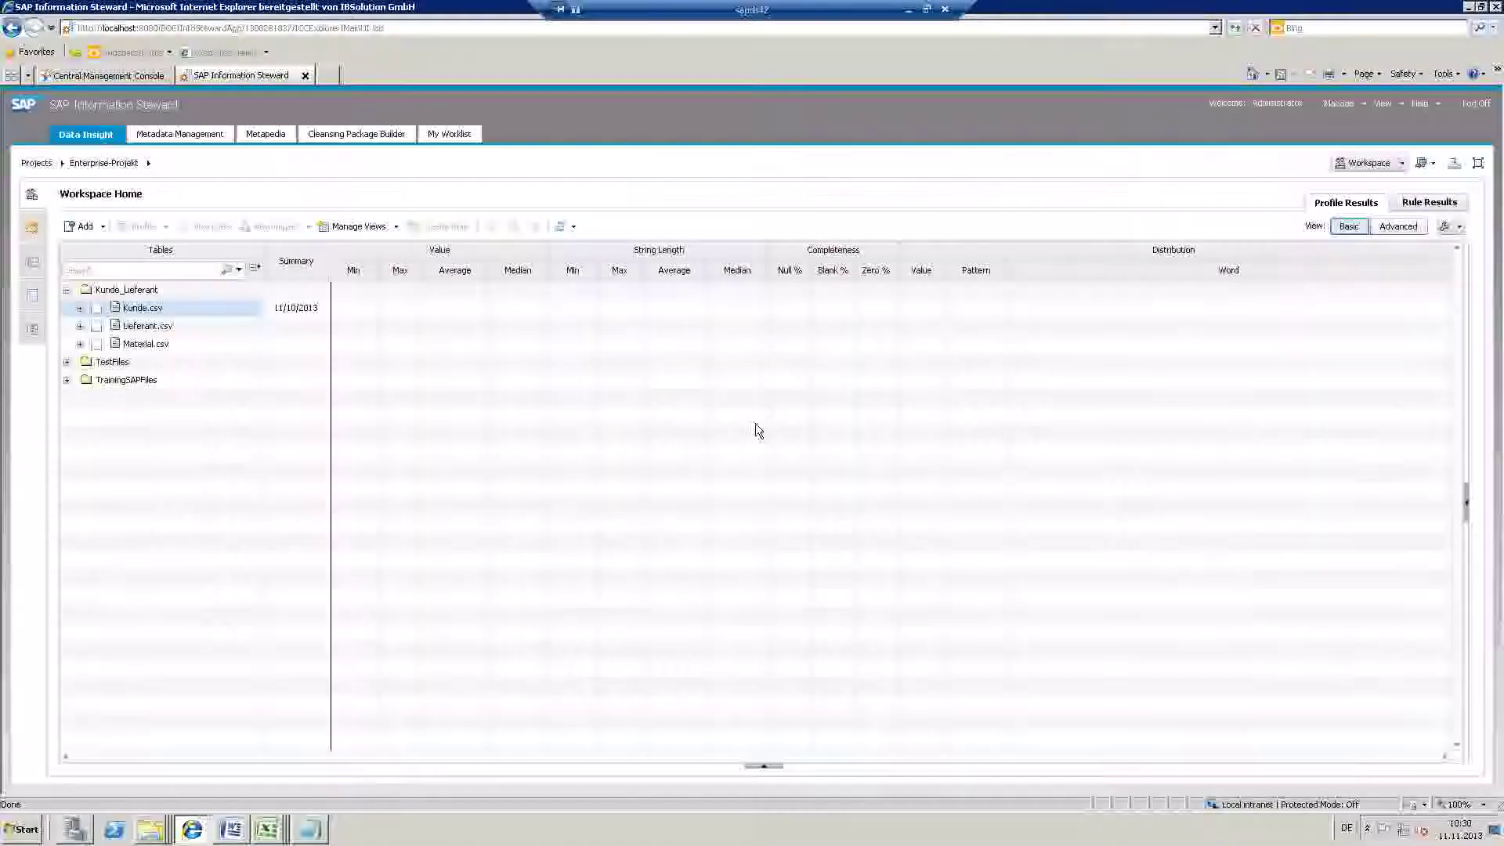
# - Select the Kunde.csv table and review the available profiling types and the options for adding tables or files
pyautogui.click(96, 310)
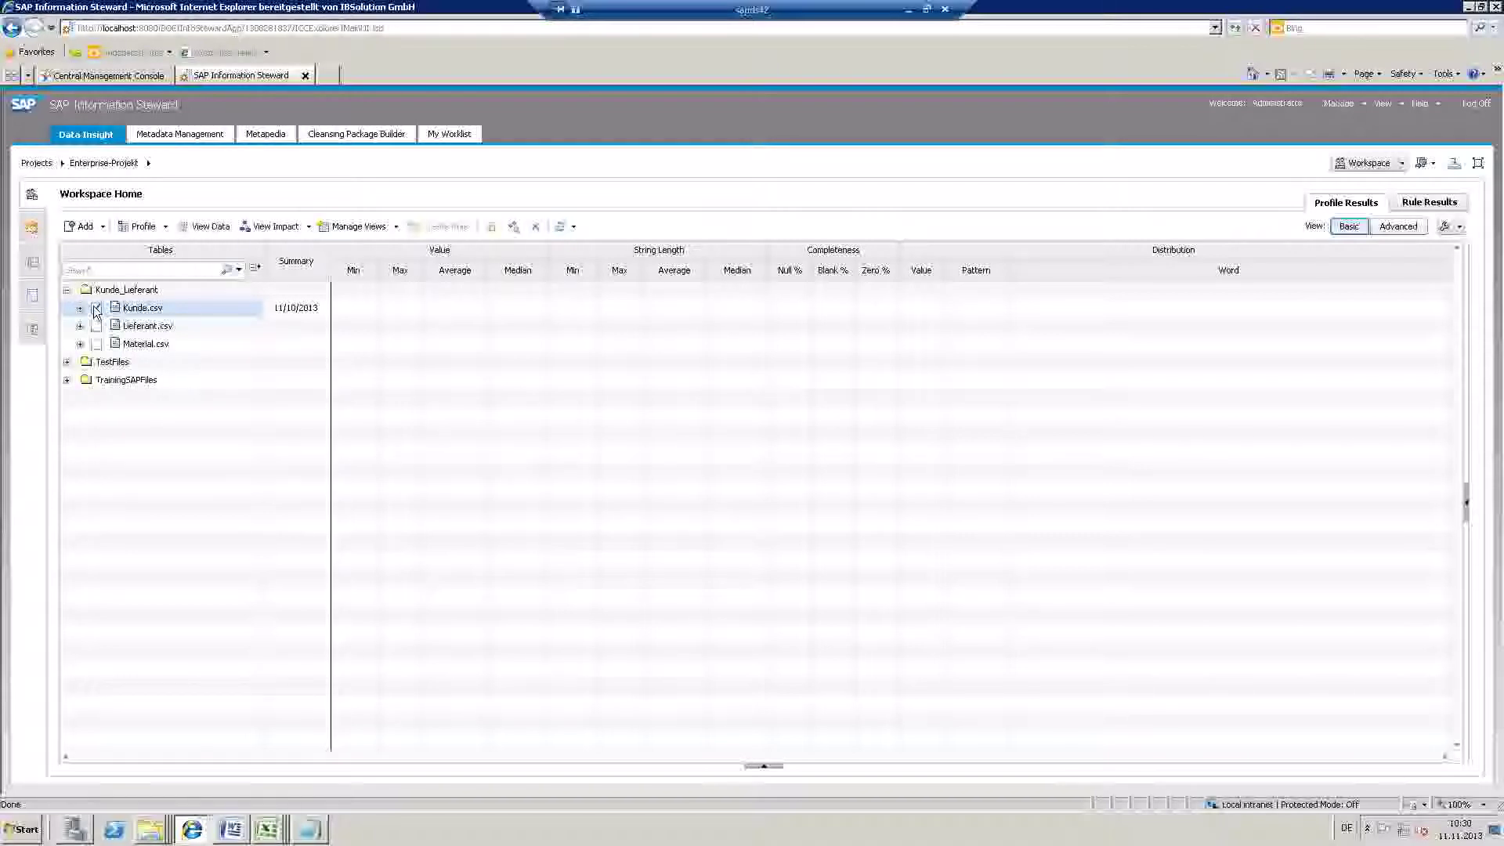
pyautogui.click(142, 227)
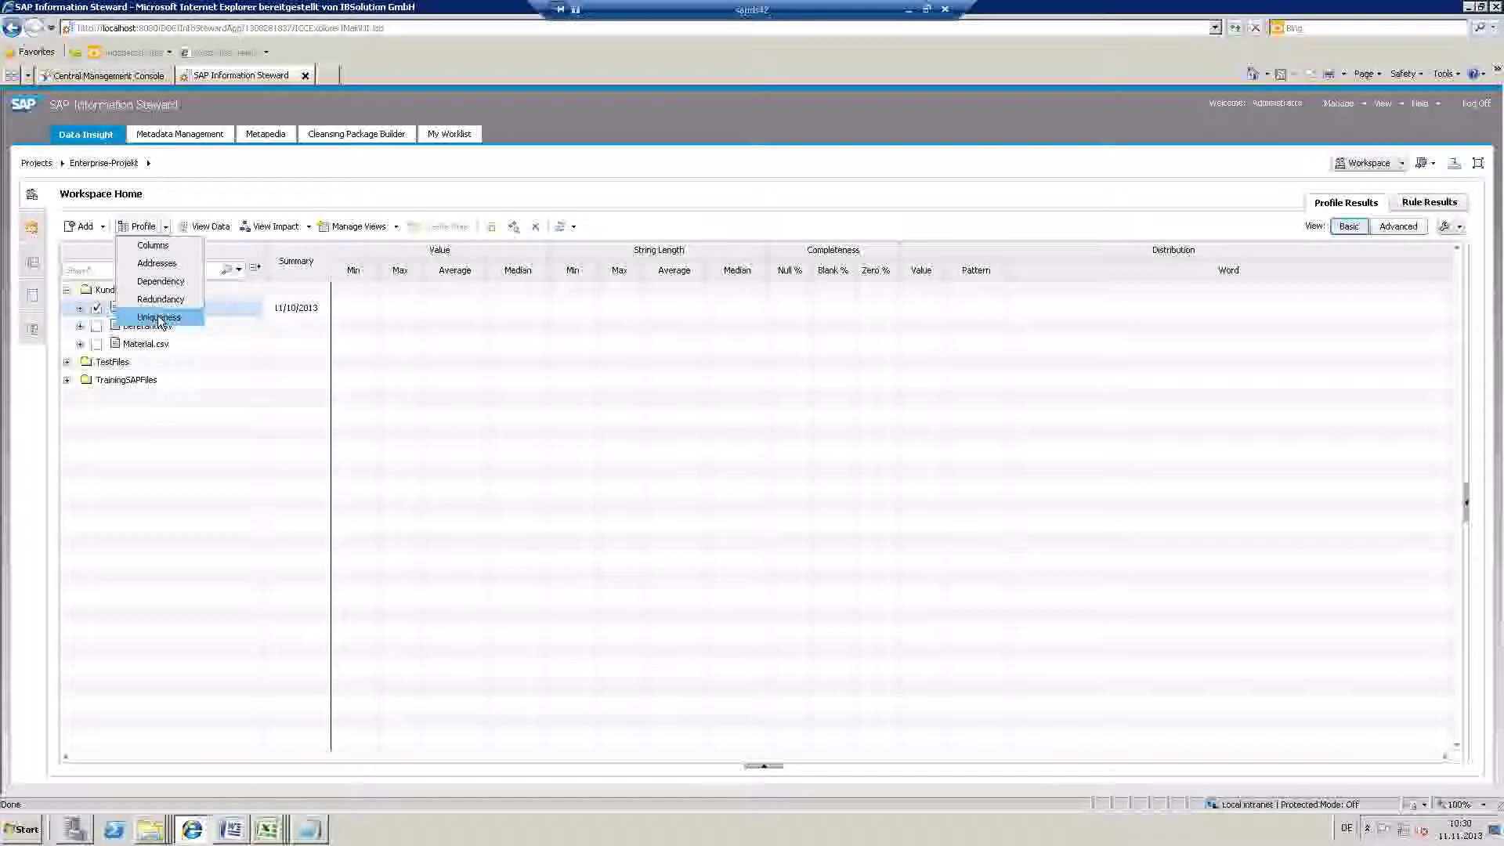
pyautogui.click(138, 413)
pyautogui.click(102, 227)
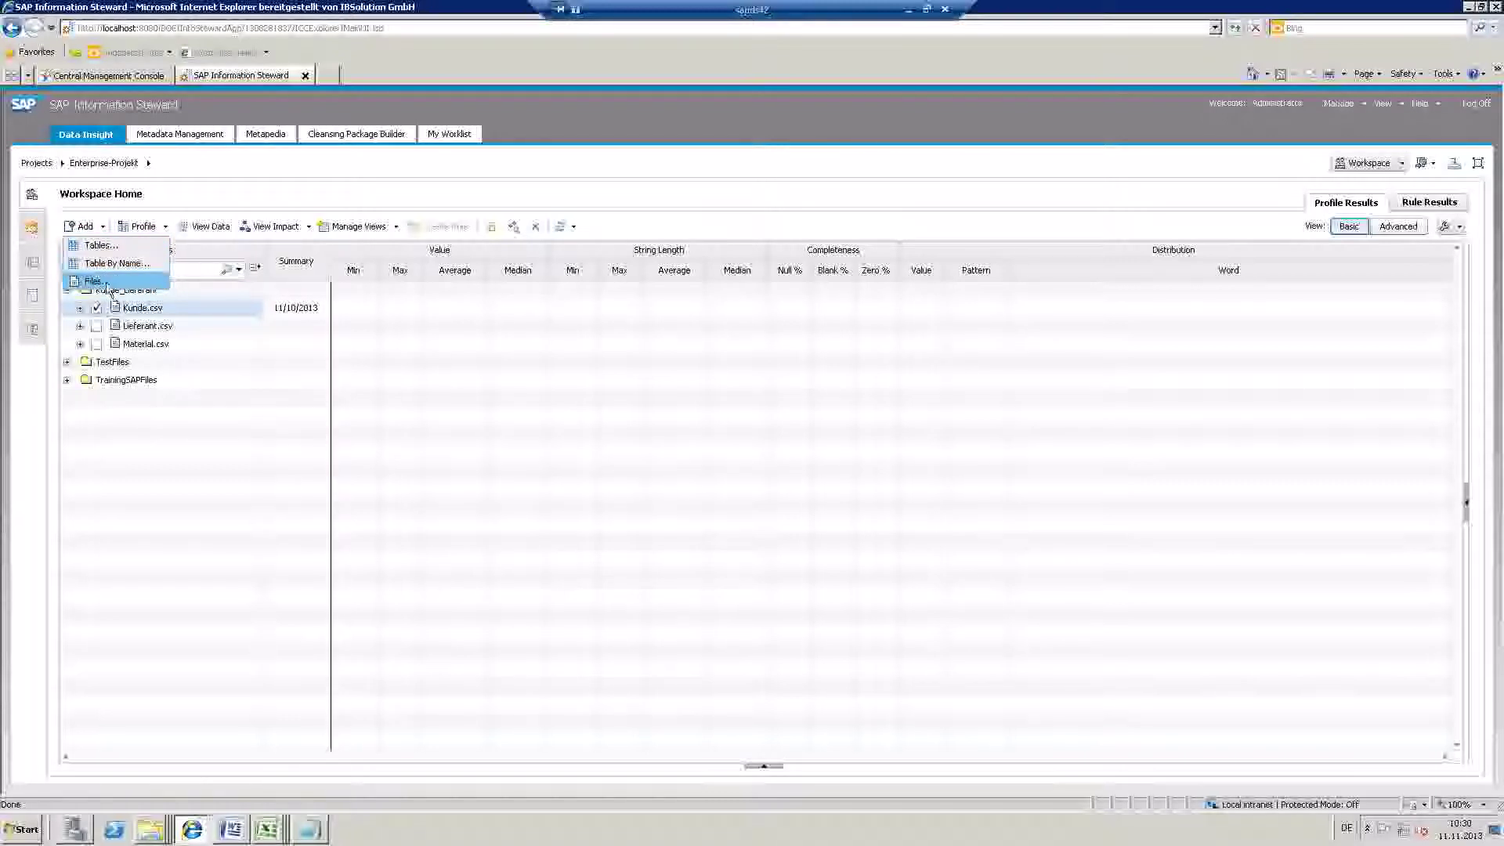
pyautogui.click(104, 429)
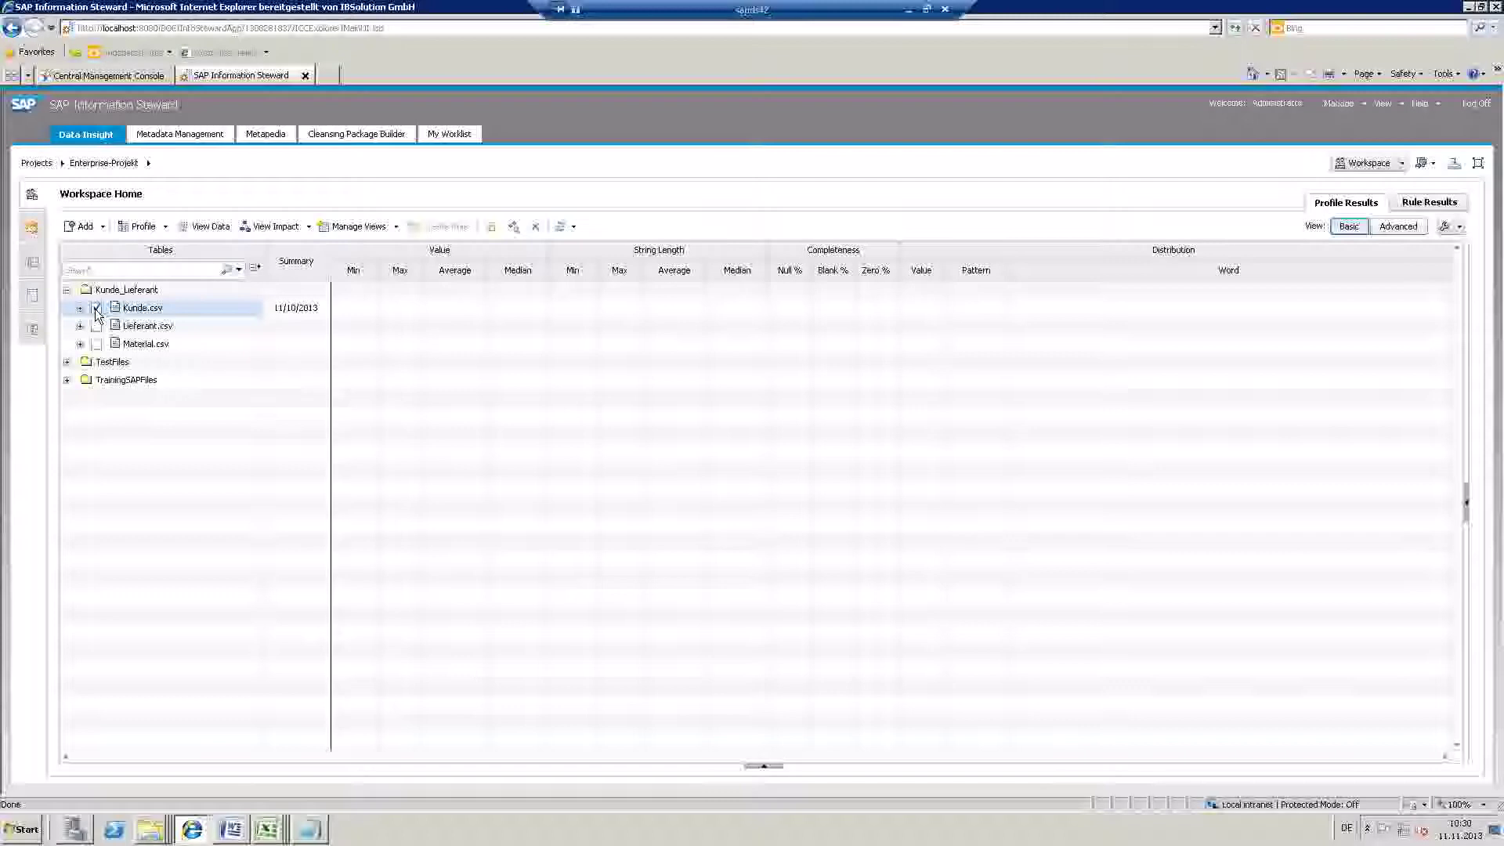
# - Define a column profiling task Kunde_Column_Profiling for Kunde.csv with median & distribution and word distribution, and try to save and run it
pyautogui.click(166, 227)
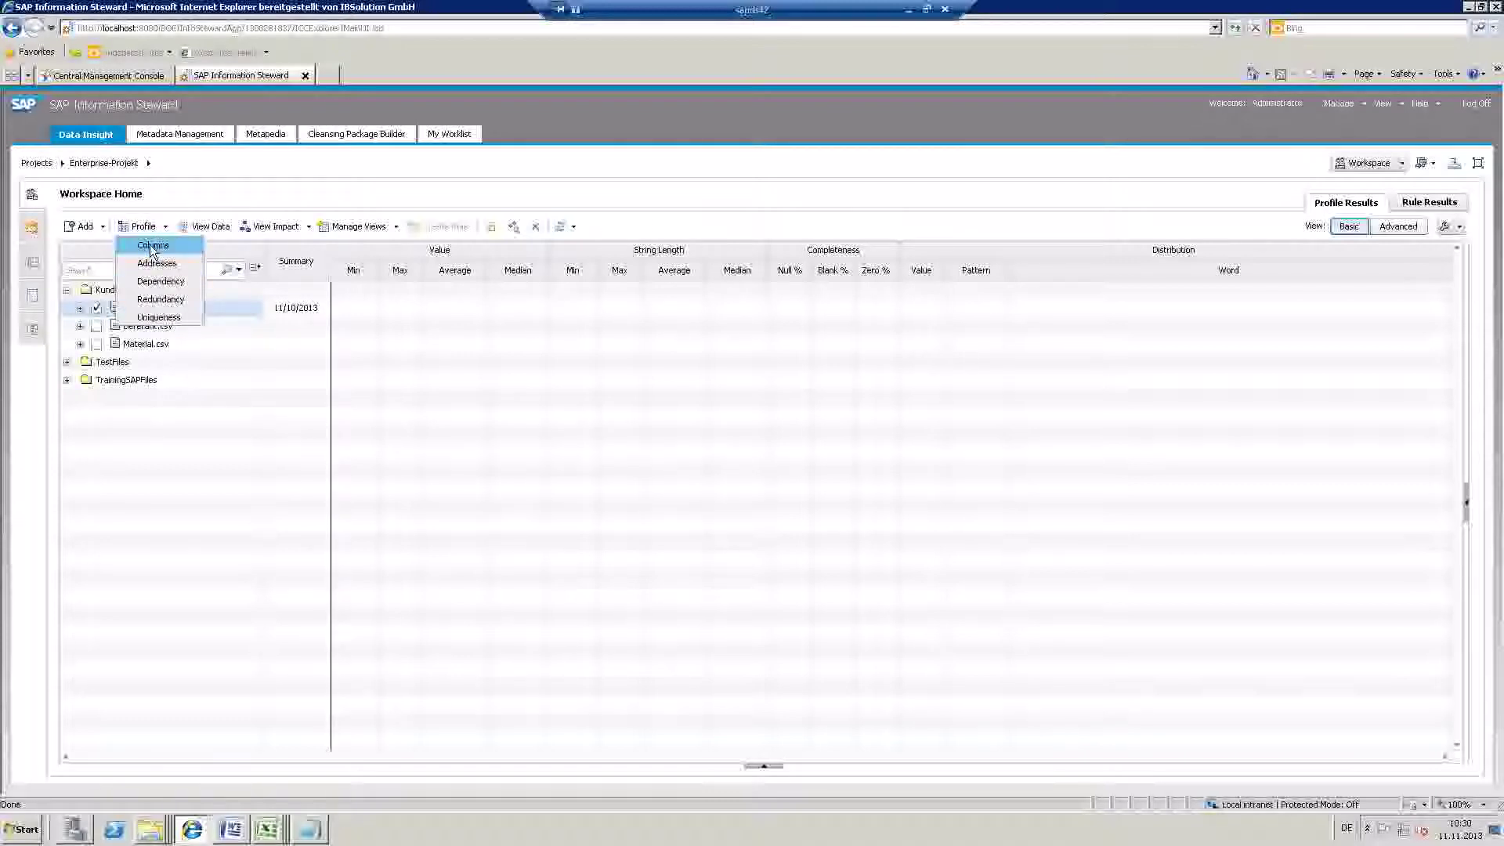
pyautogui.click(152, 247)
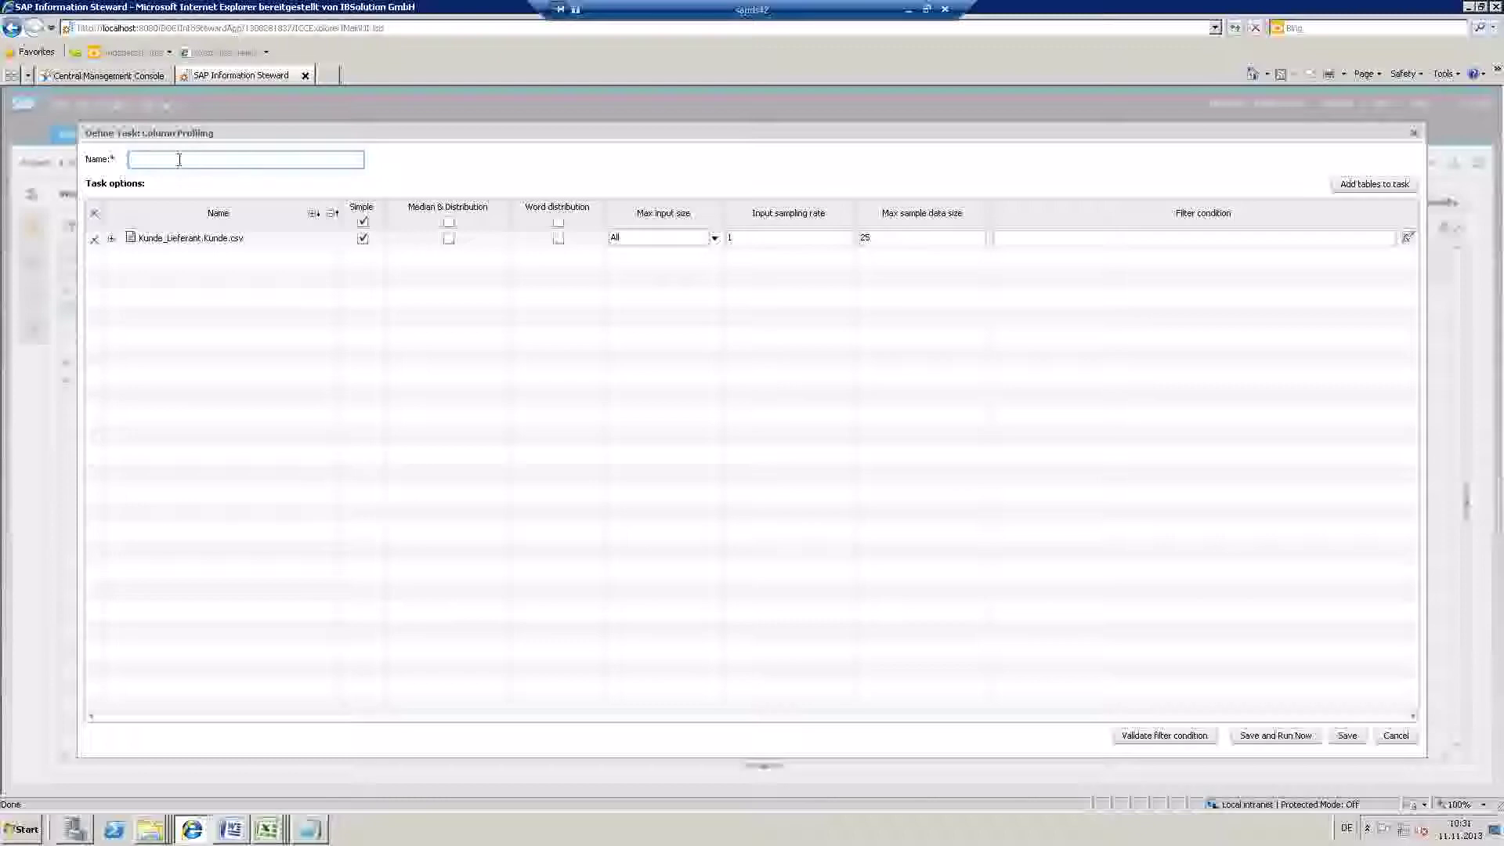
pyautogui.write('Kunde_Column_Profiling')
pyautogui.click(449, 222)
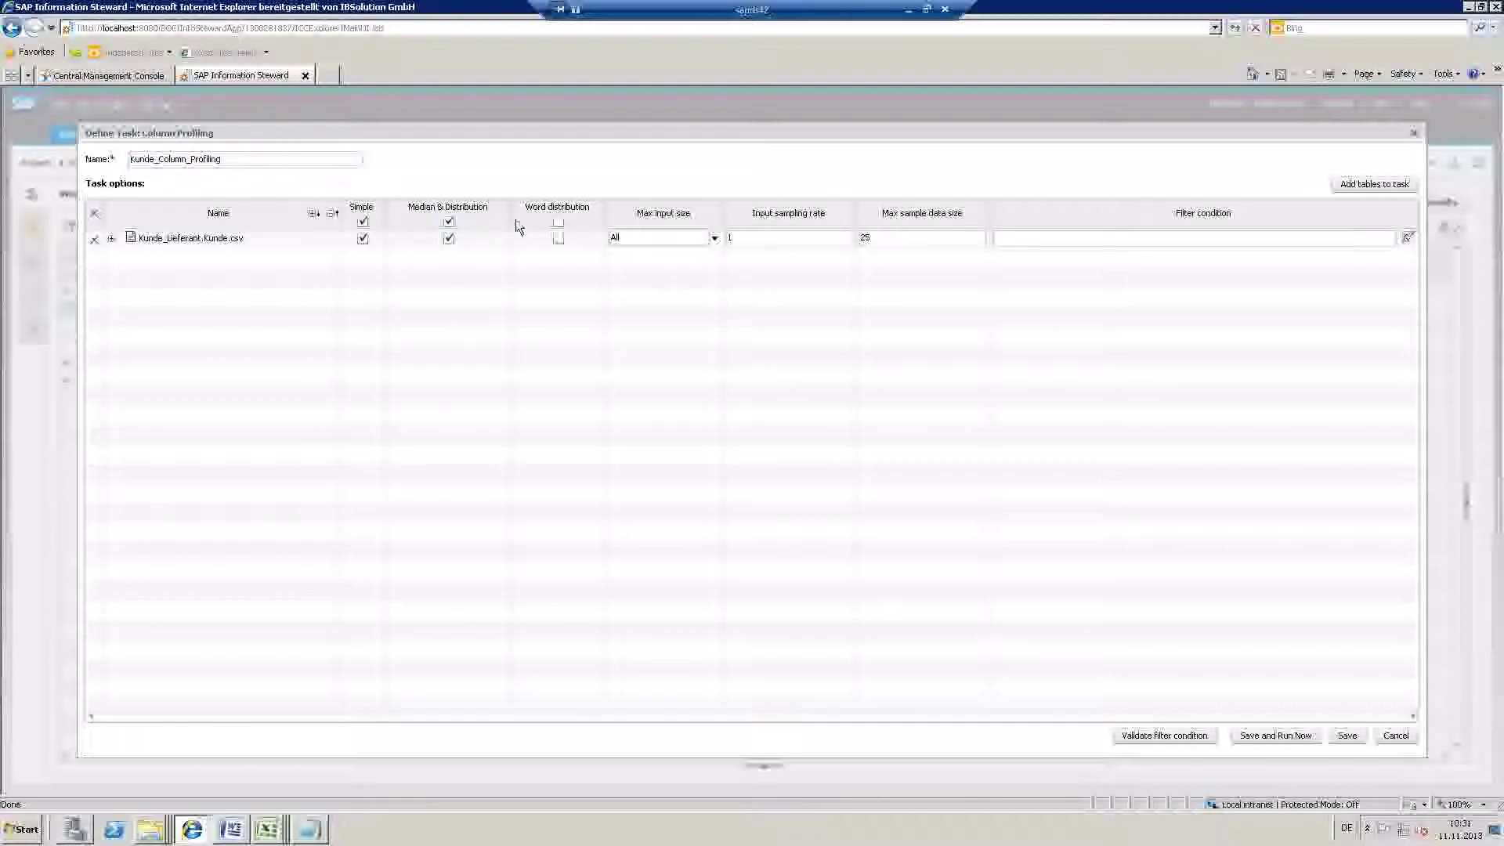
pyautogui.click(558, 222)
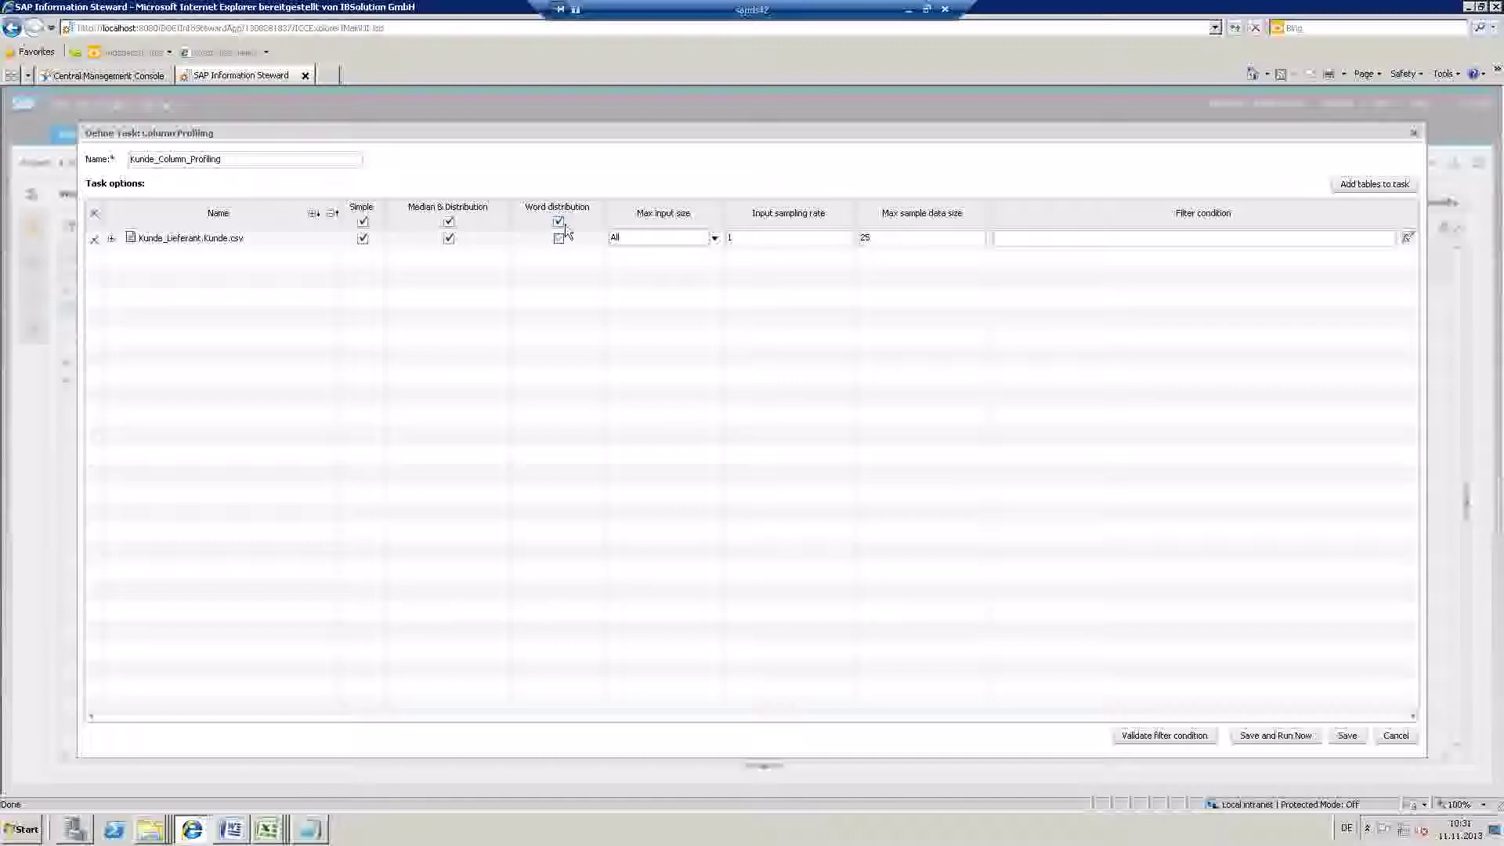
pyautogui.click(1266, 736)
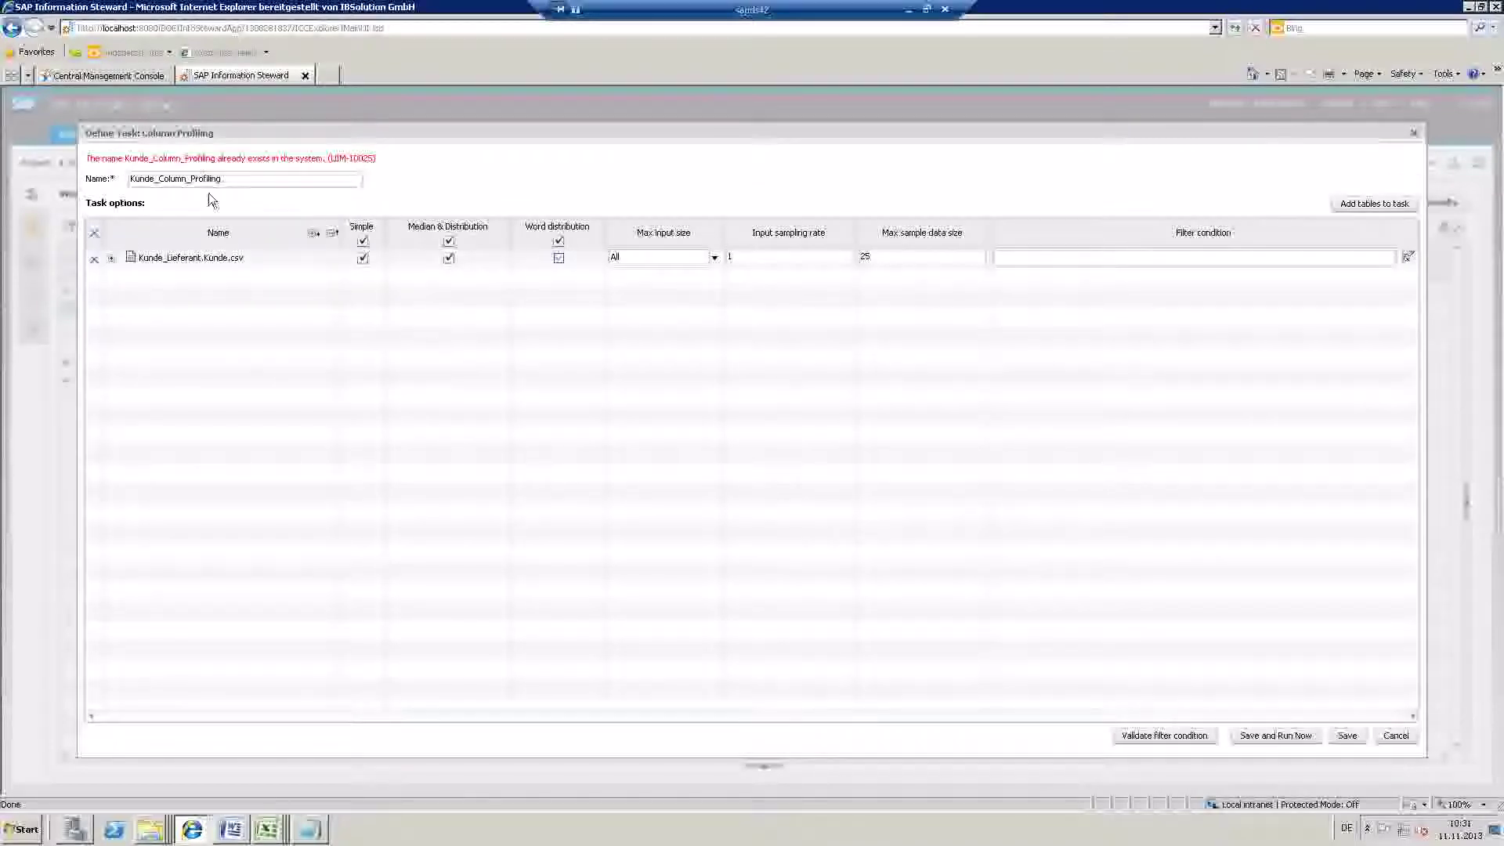
# - Rename the column profiling task as Kunde_Column_Profiling1, then save and run it immediately
pyautogui.click(209, 178)
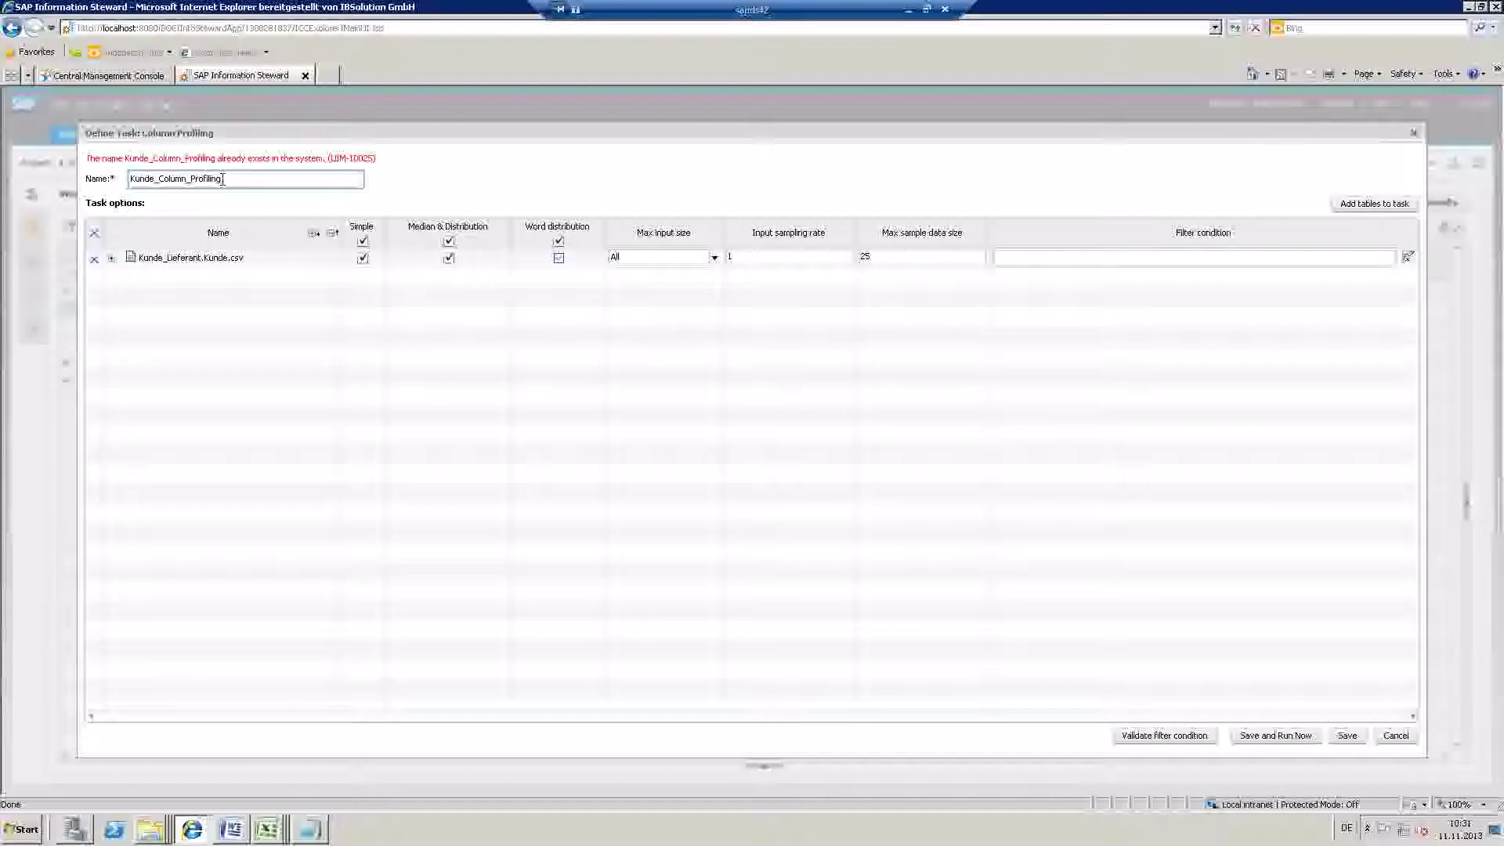
pyautogui.write('1')
pyautogui.click(1260, 736)
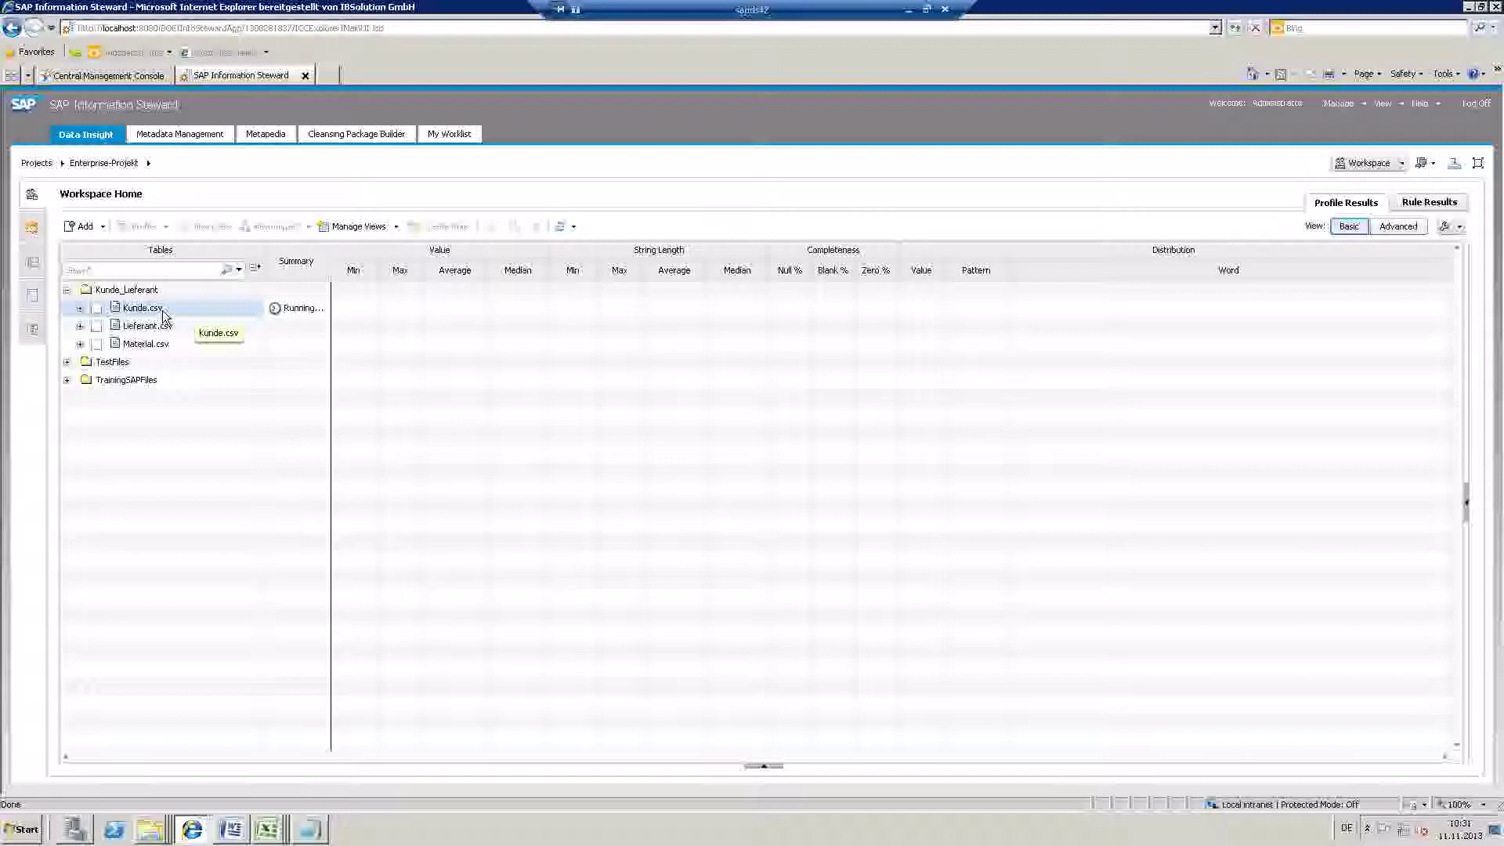
# - Open the project's task list and check the run status of the Kunde_Column_Profiling1 task
pyautogui.click(33, 330)
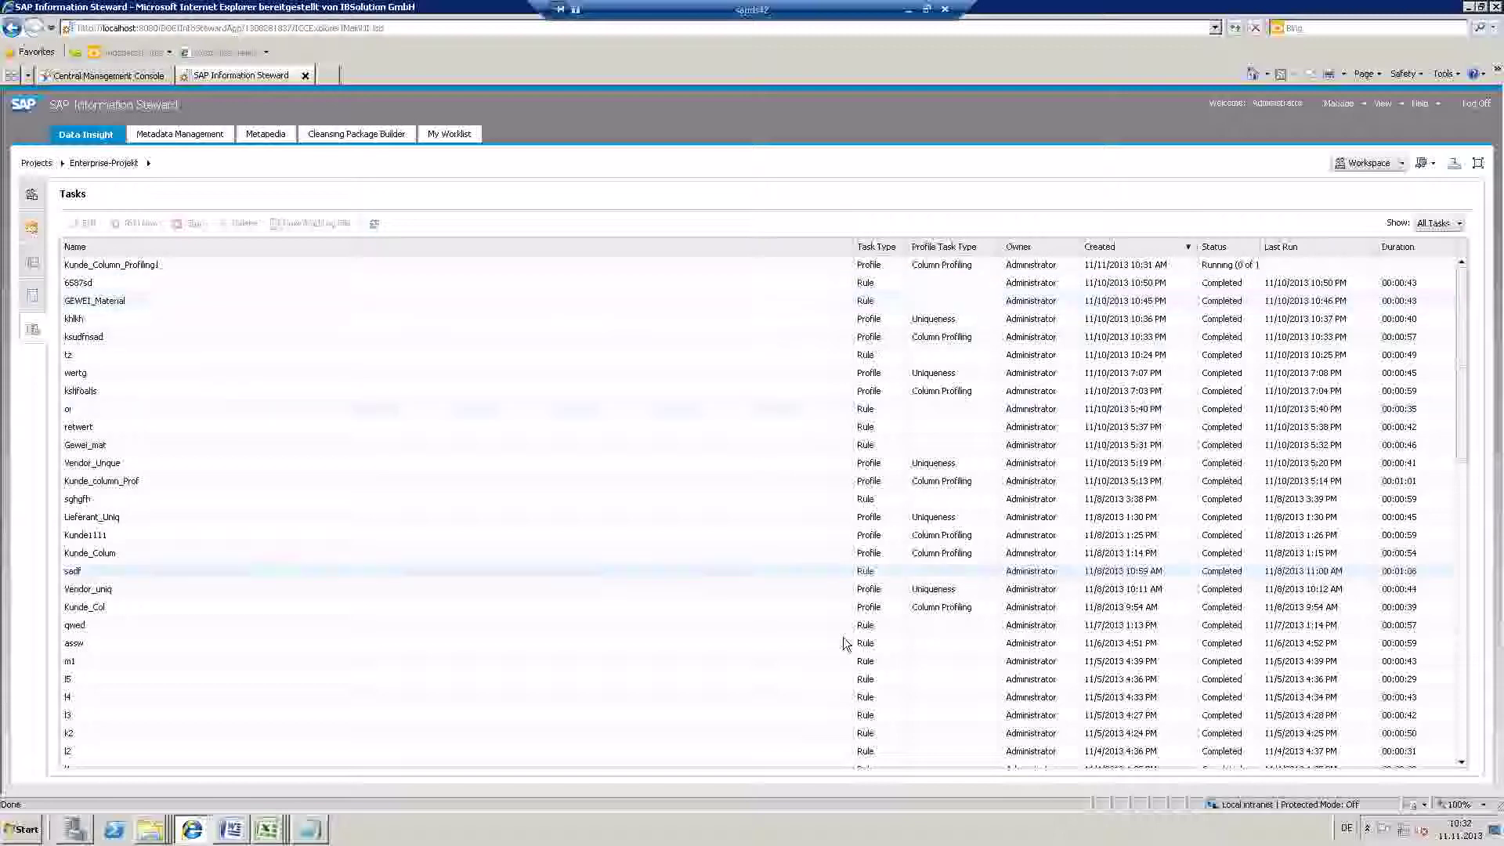
pyautogui.scroll(-3, 865, 625)
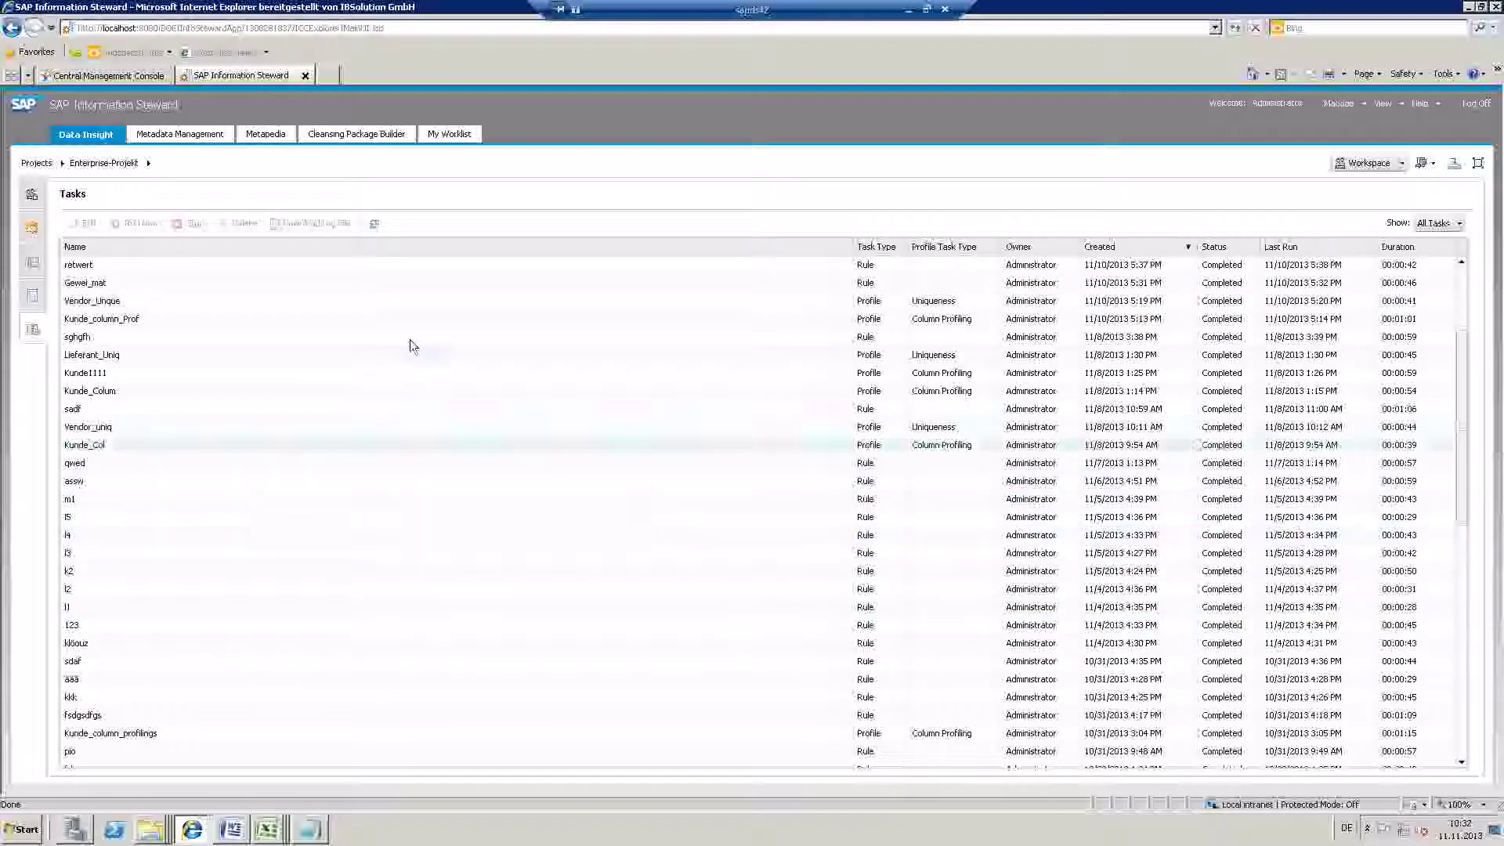
pyautogui.scroll(3, 384, 358)
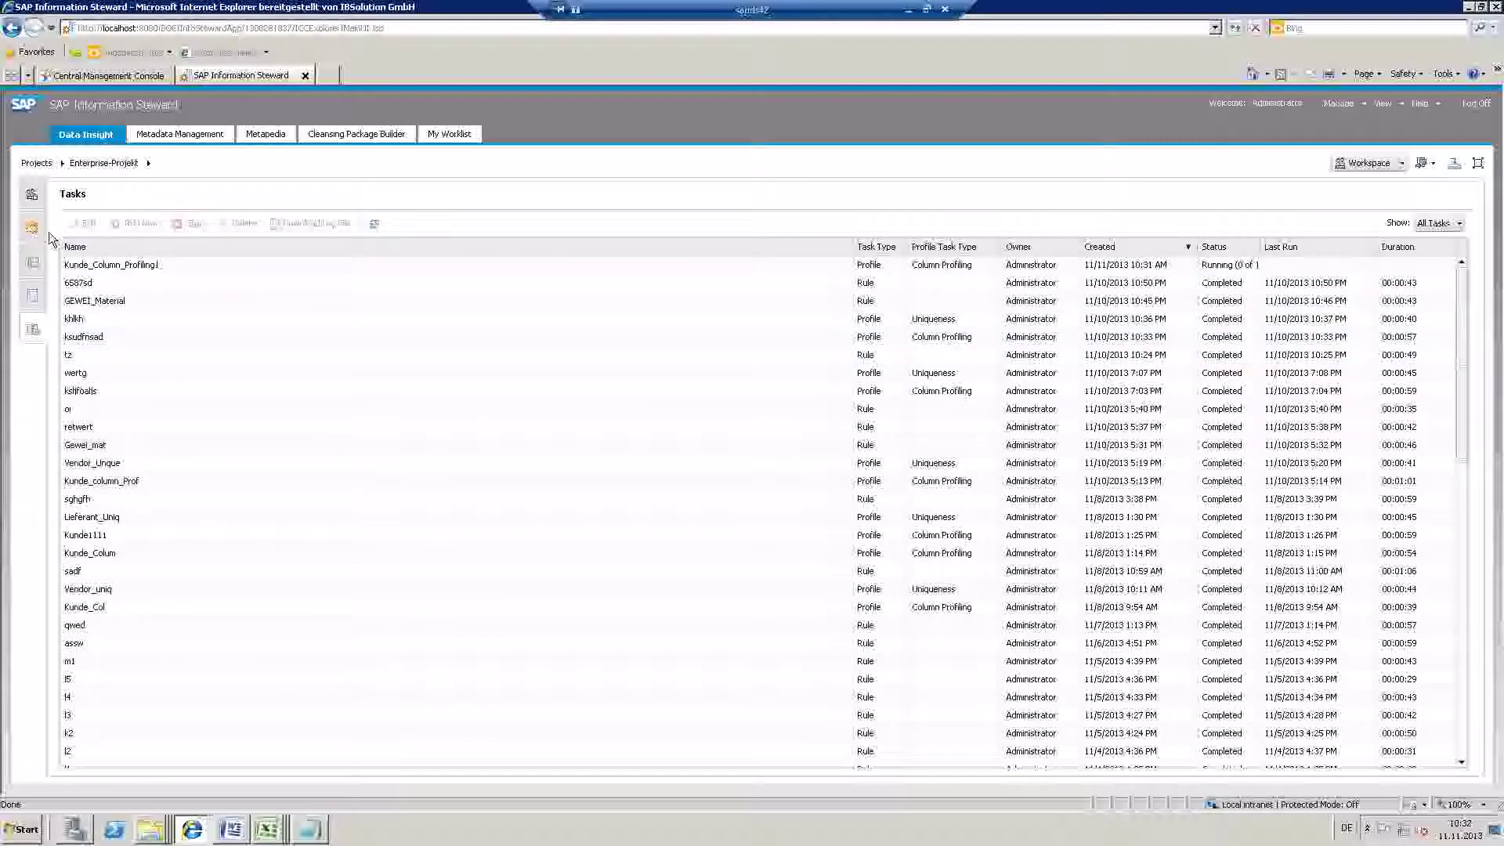
# - Examine the Kunde.csv profiling results in the workspace, including the Title column's value distribution and the records with null titles
pyautogui.click(31, 196)
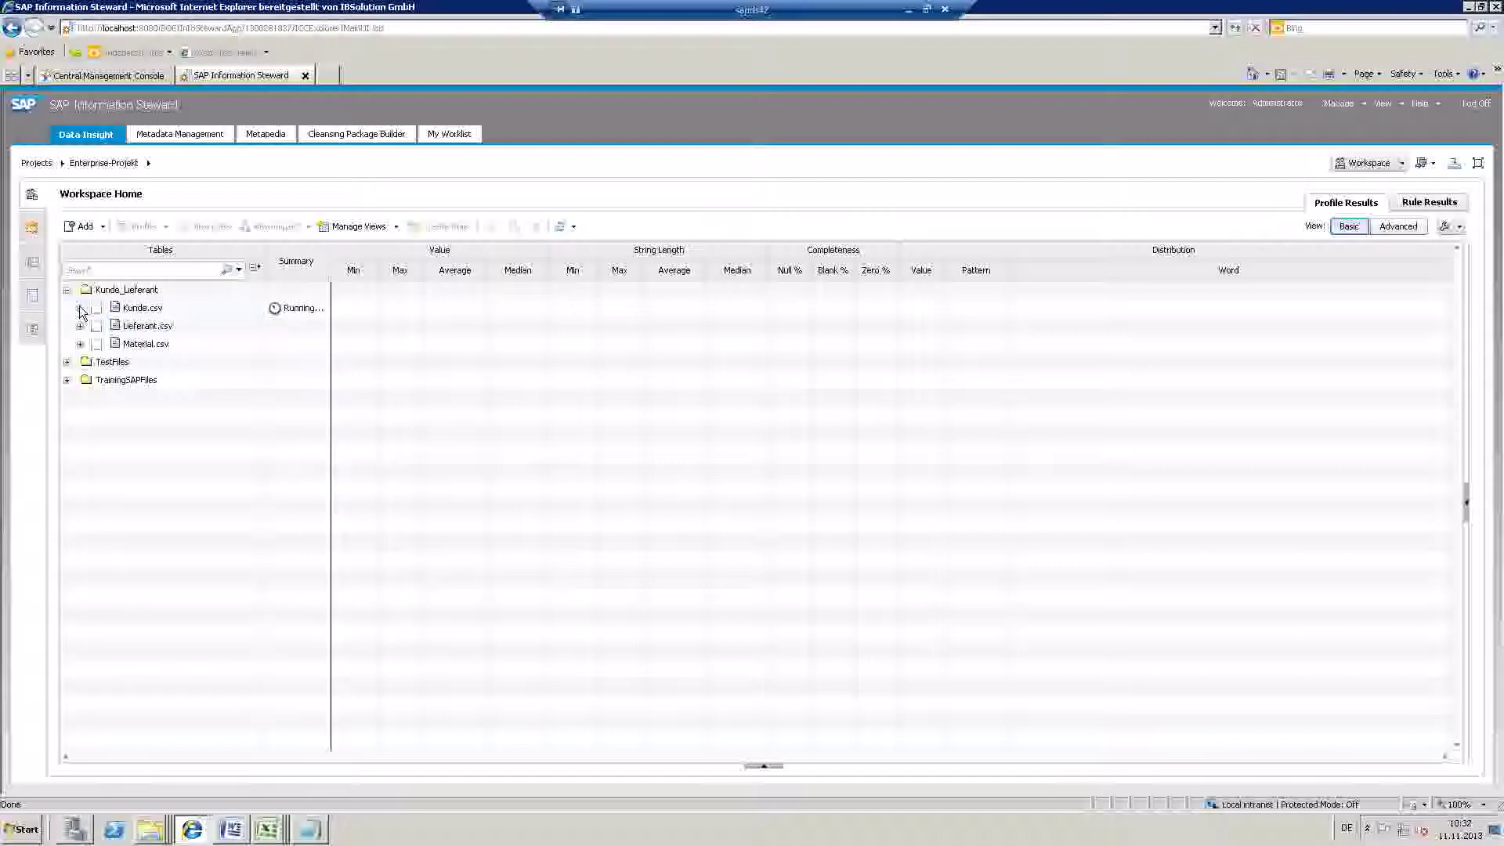
pyautogui.click(80, 309)
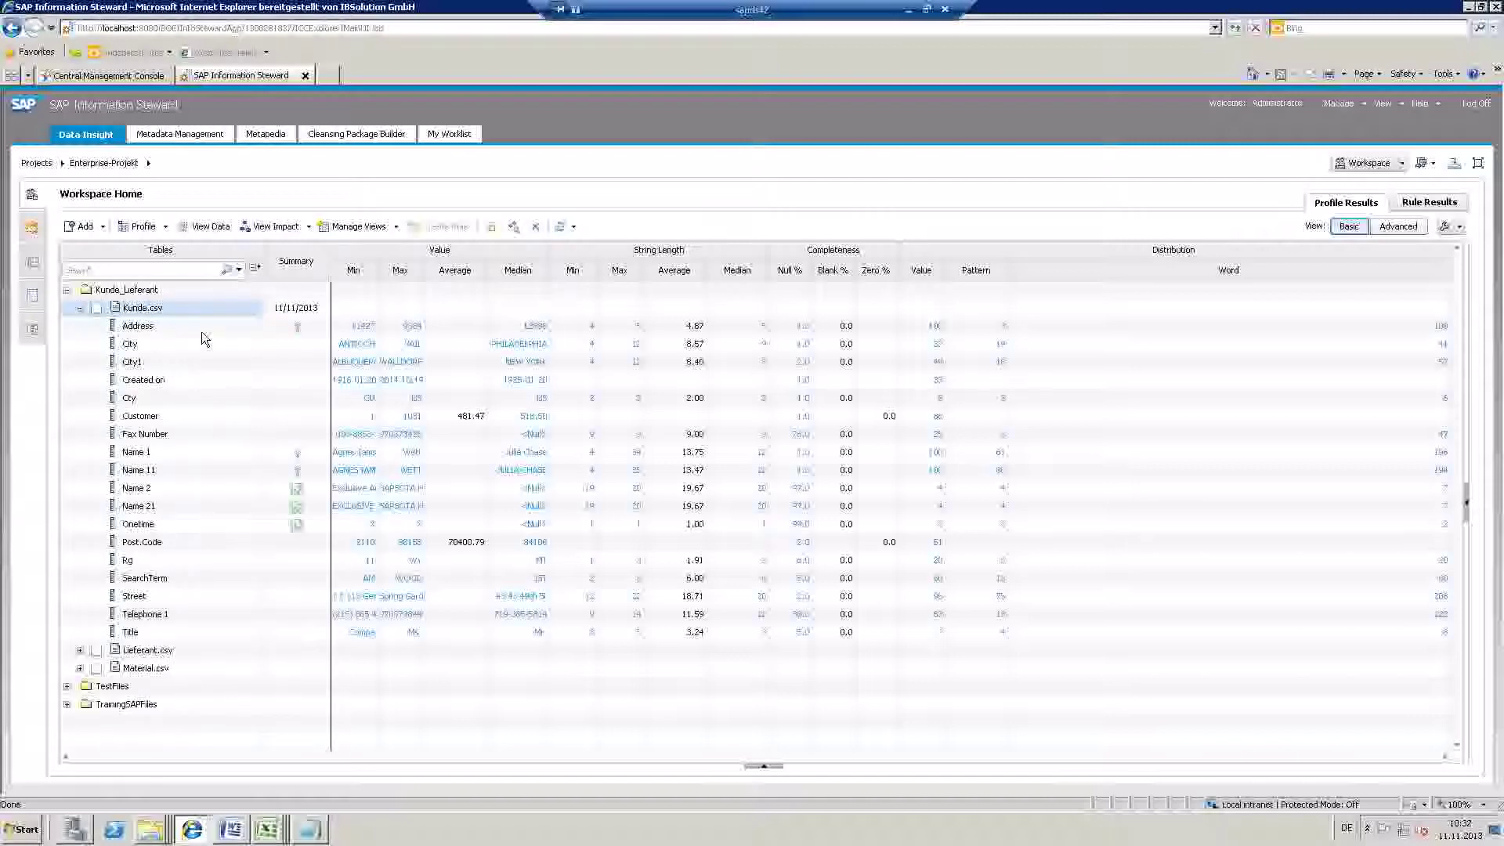
pyautogui.click(131, 634)
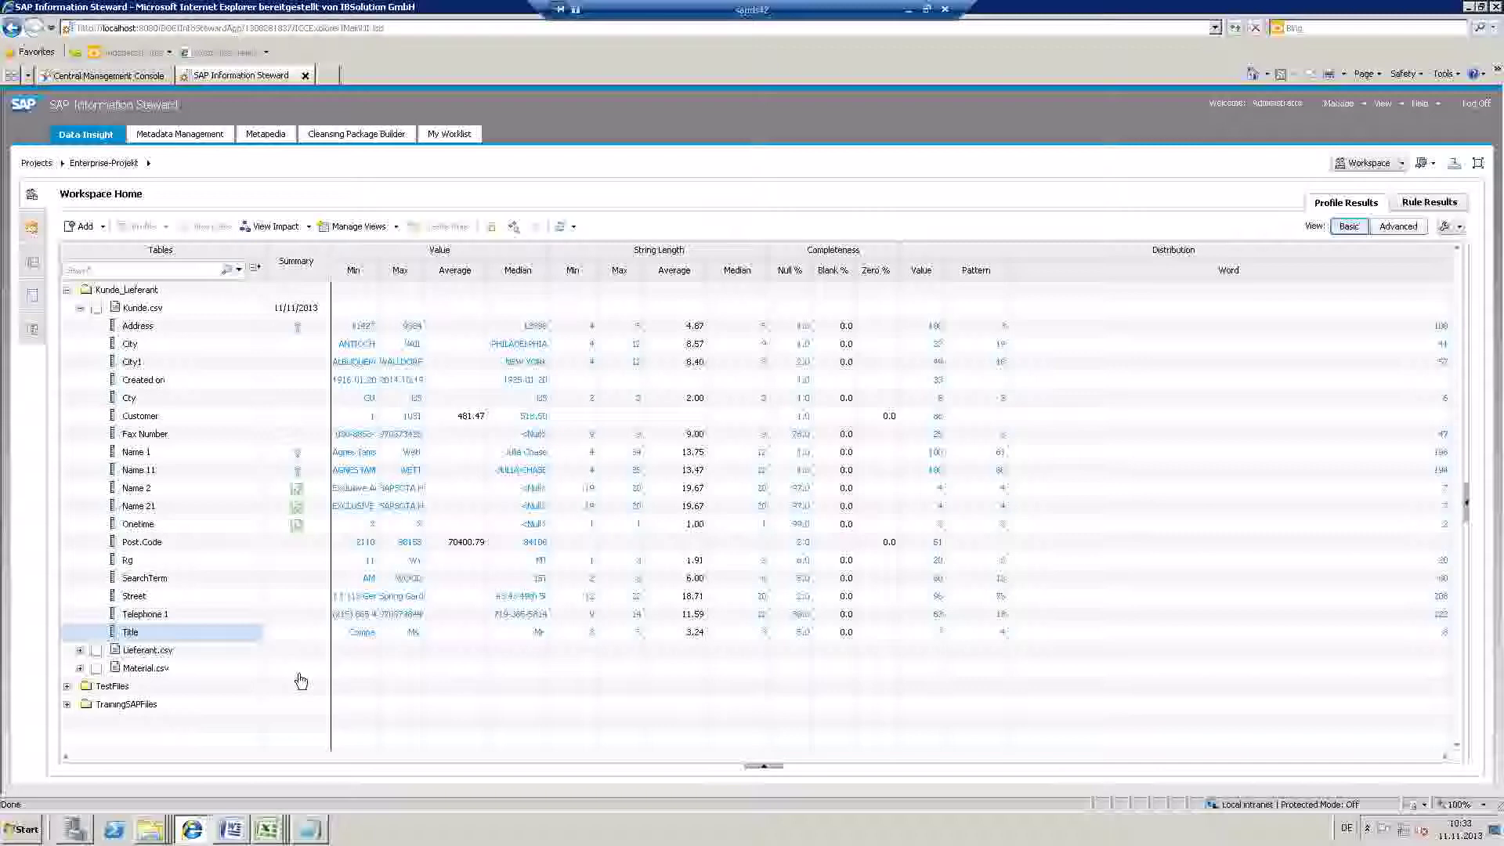
pyautogui.click(940, 633)
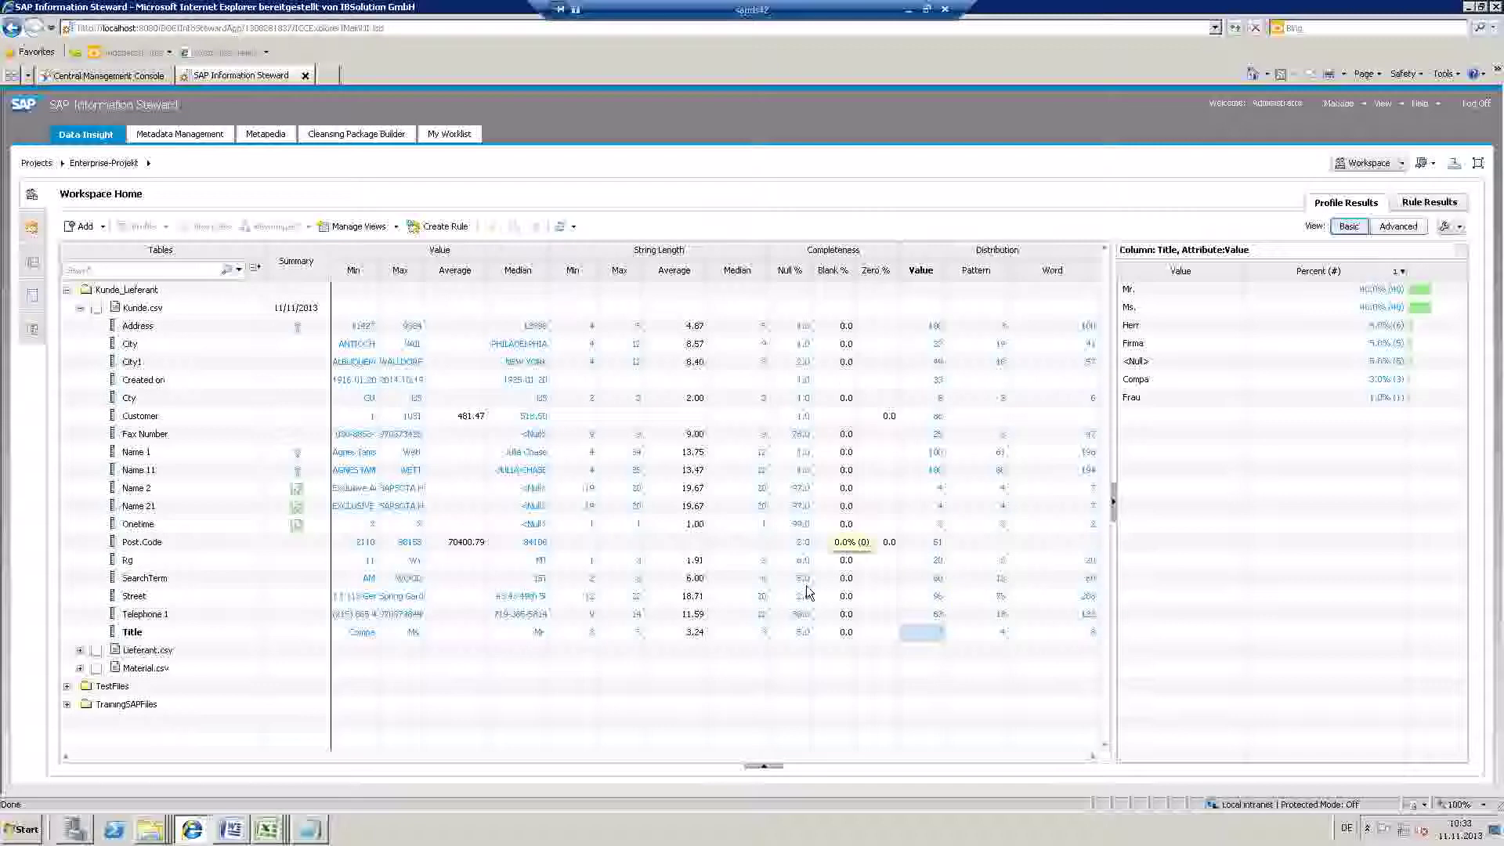
pyautogui.click(801, 636)
pyautogui.click(800, 636)
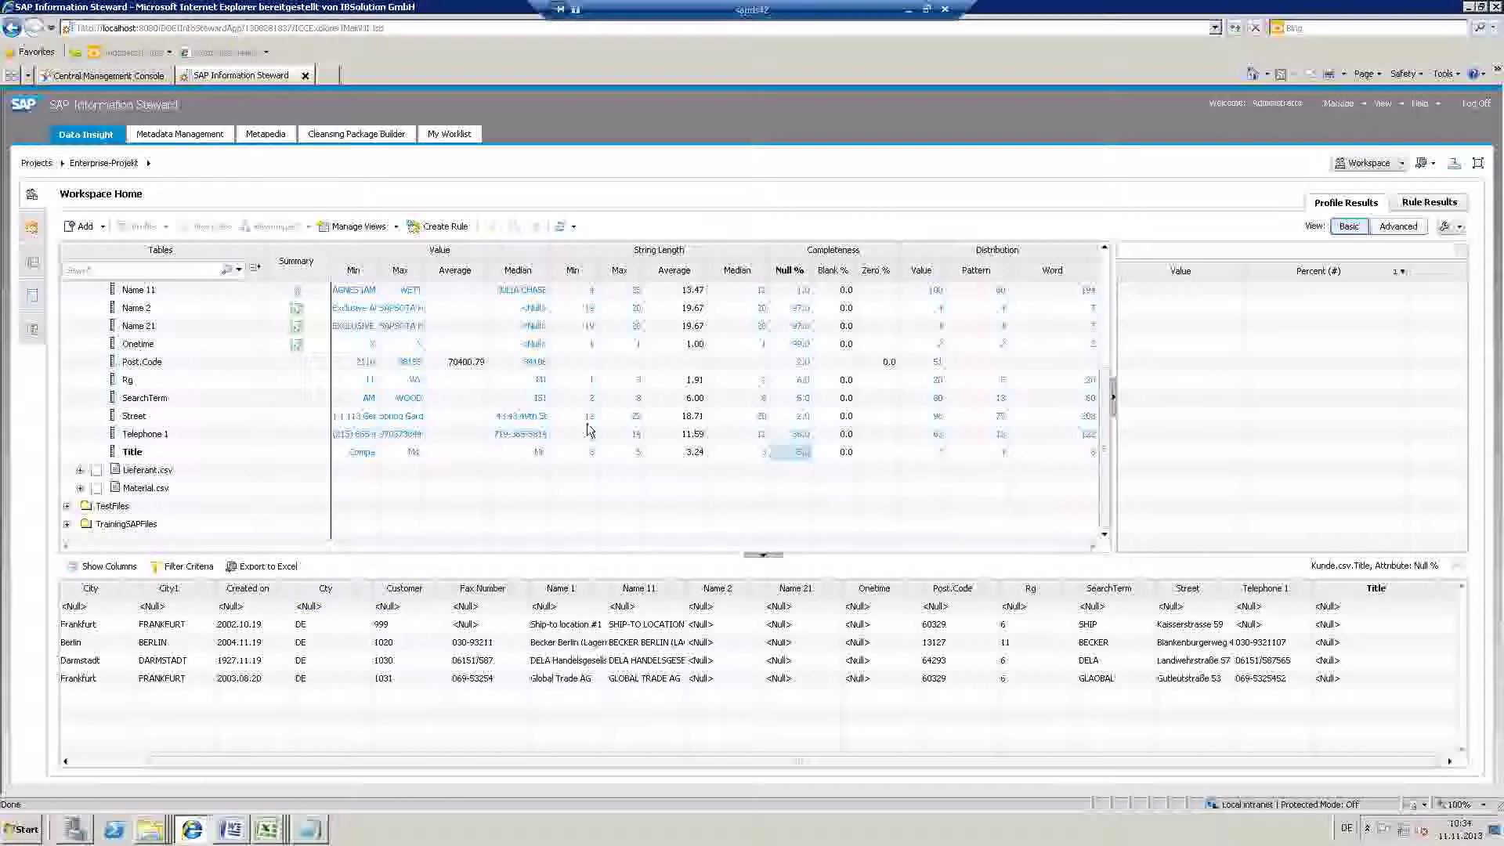
# - Create a new validation rule in the project's rules and name it GEWEI_Accuracy
pyautogui.click(34, 229)
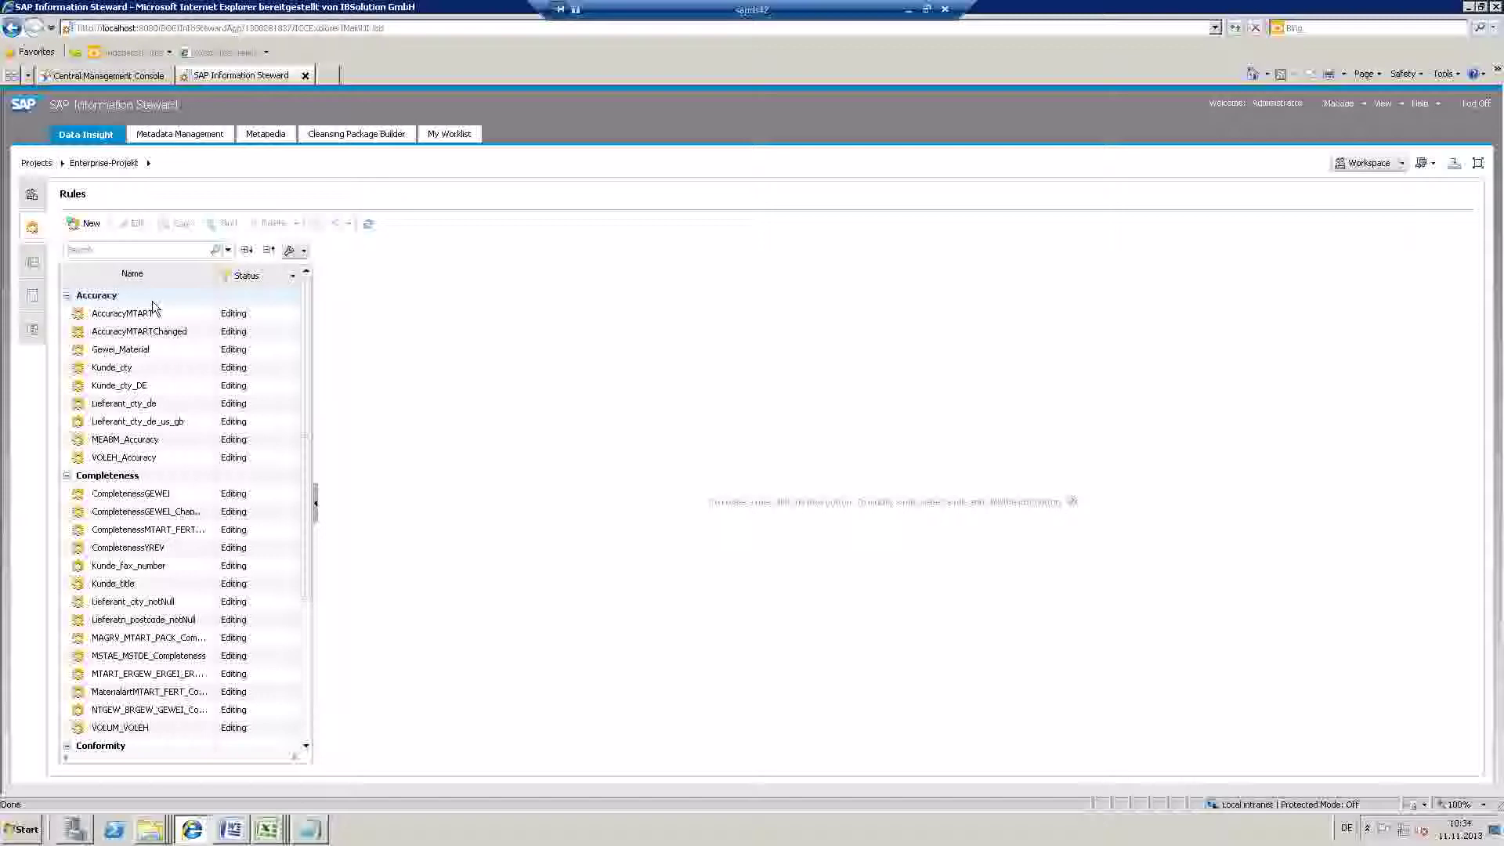
pyautogui.click(81, 226)
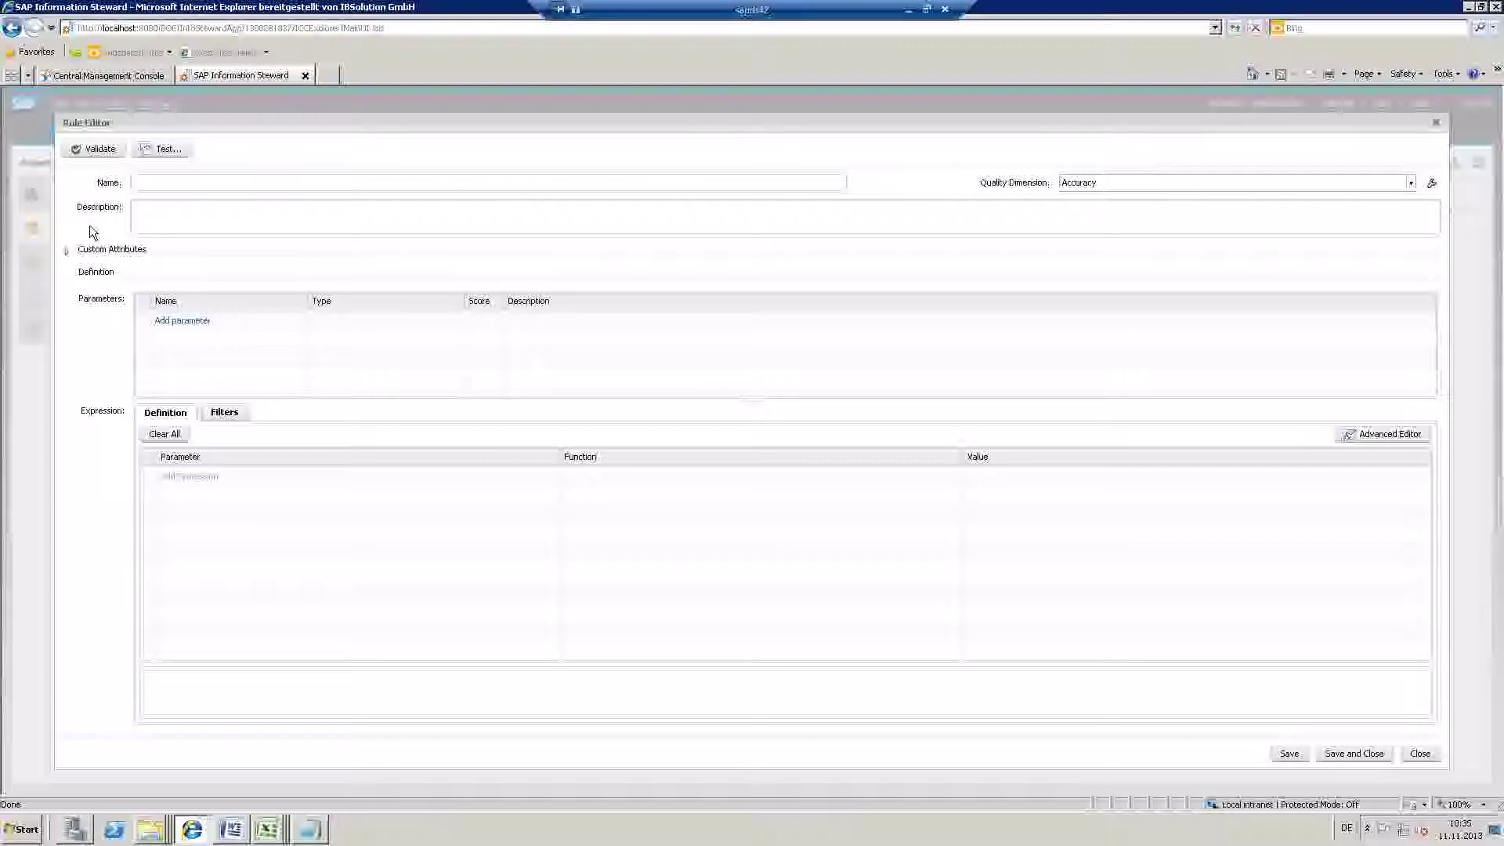
pyautogui.click(224, 182)
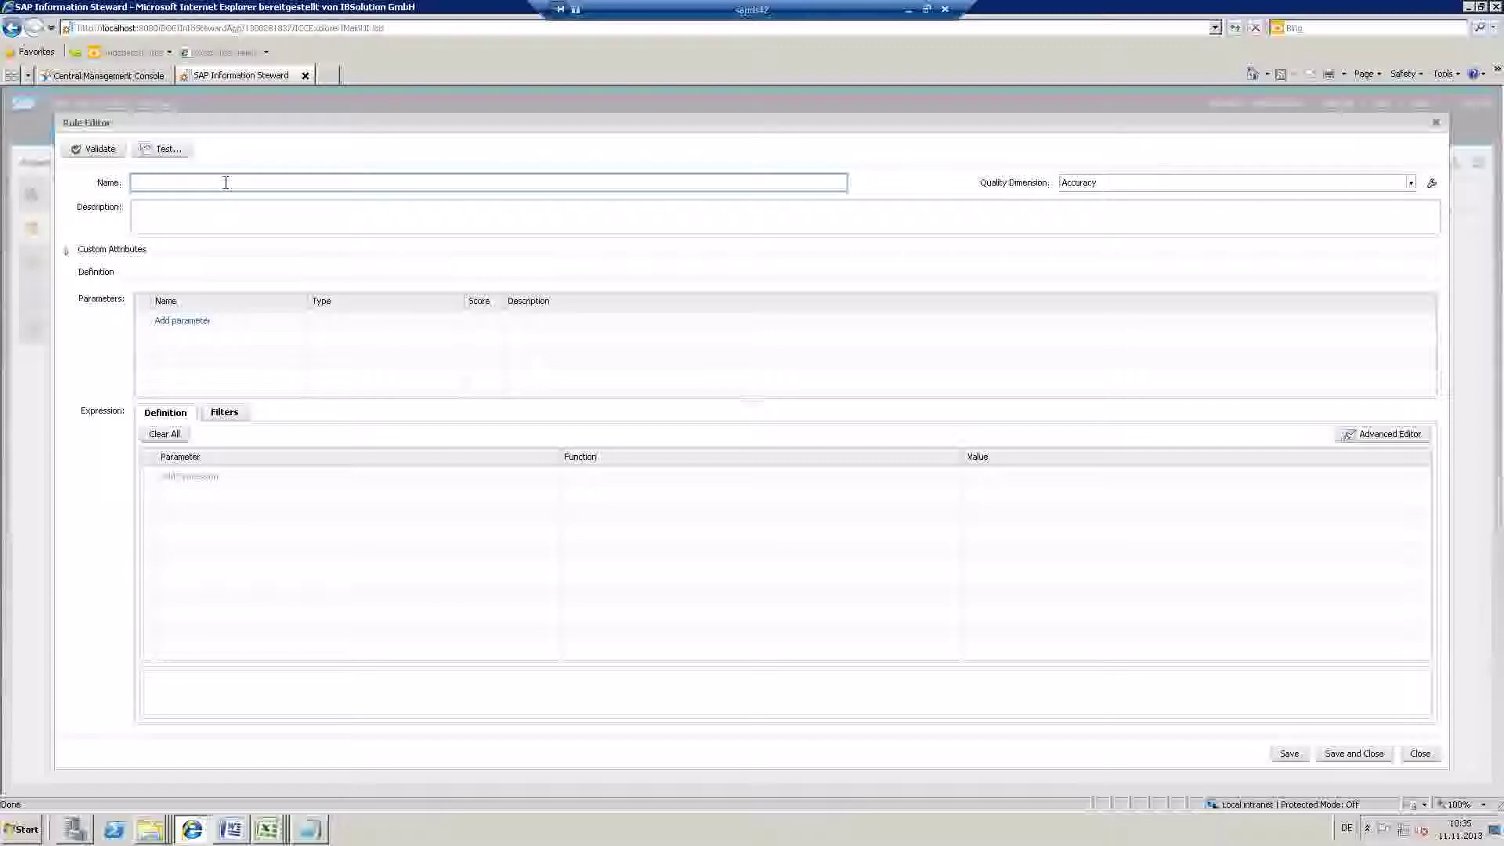
pyautogui.write('GEWEI_Accuracy')
# - Try Aktualität as the rule's quality dimension, and set it back to Accuracy
pyautogui.click(1410, 185)
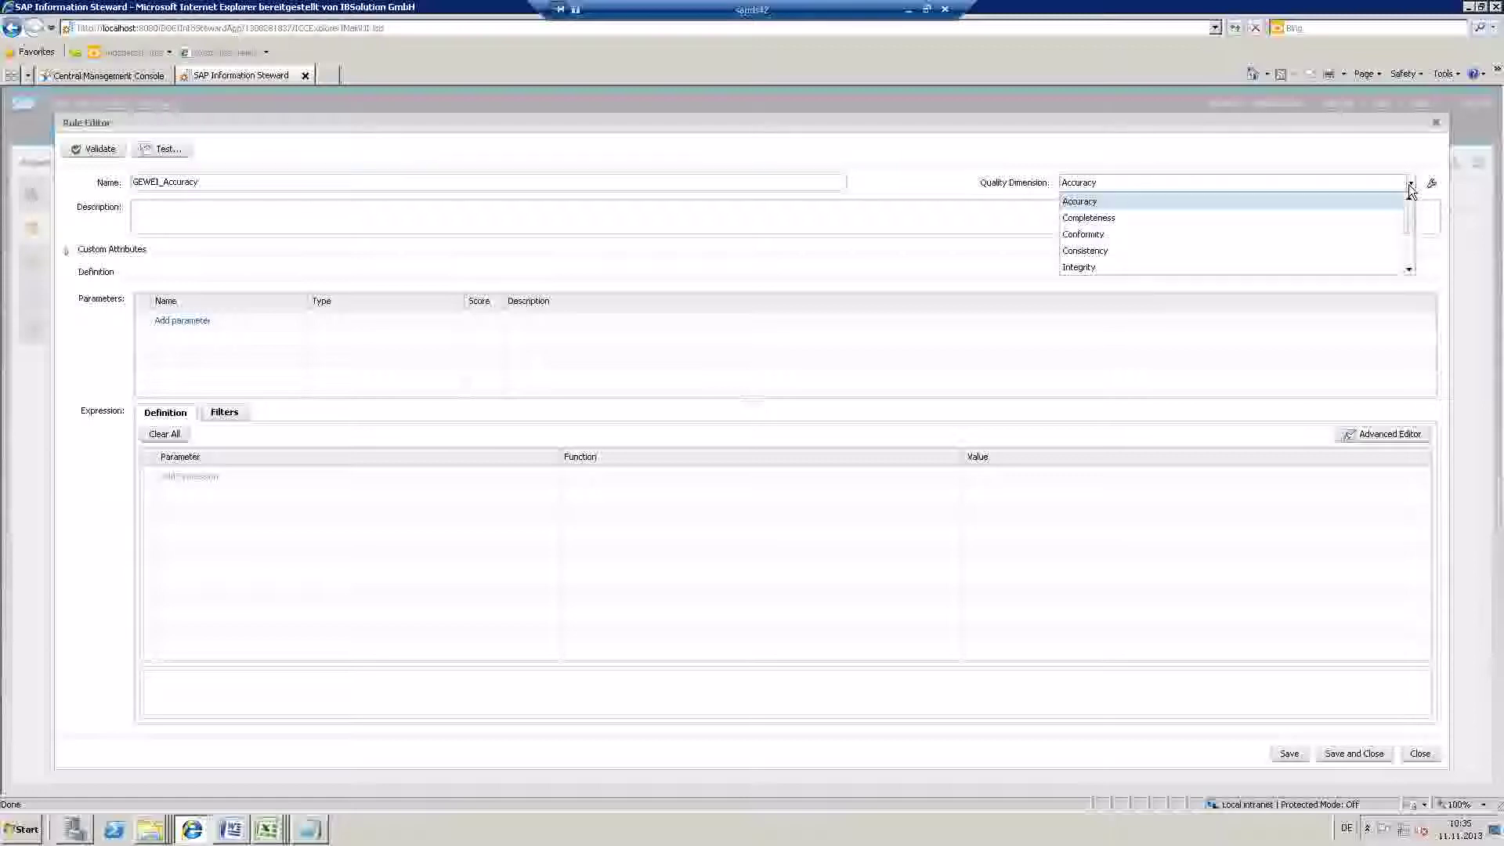
pyautogui.click(1408, 232)
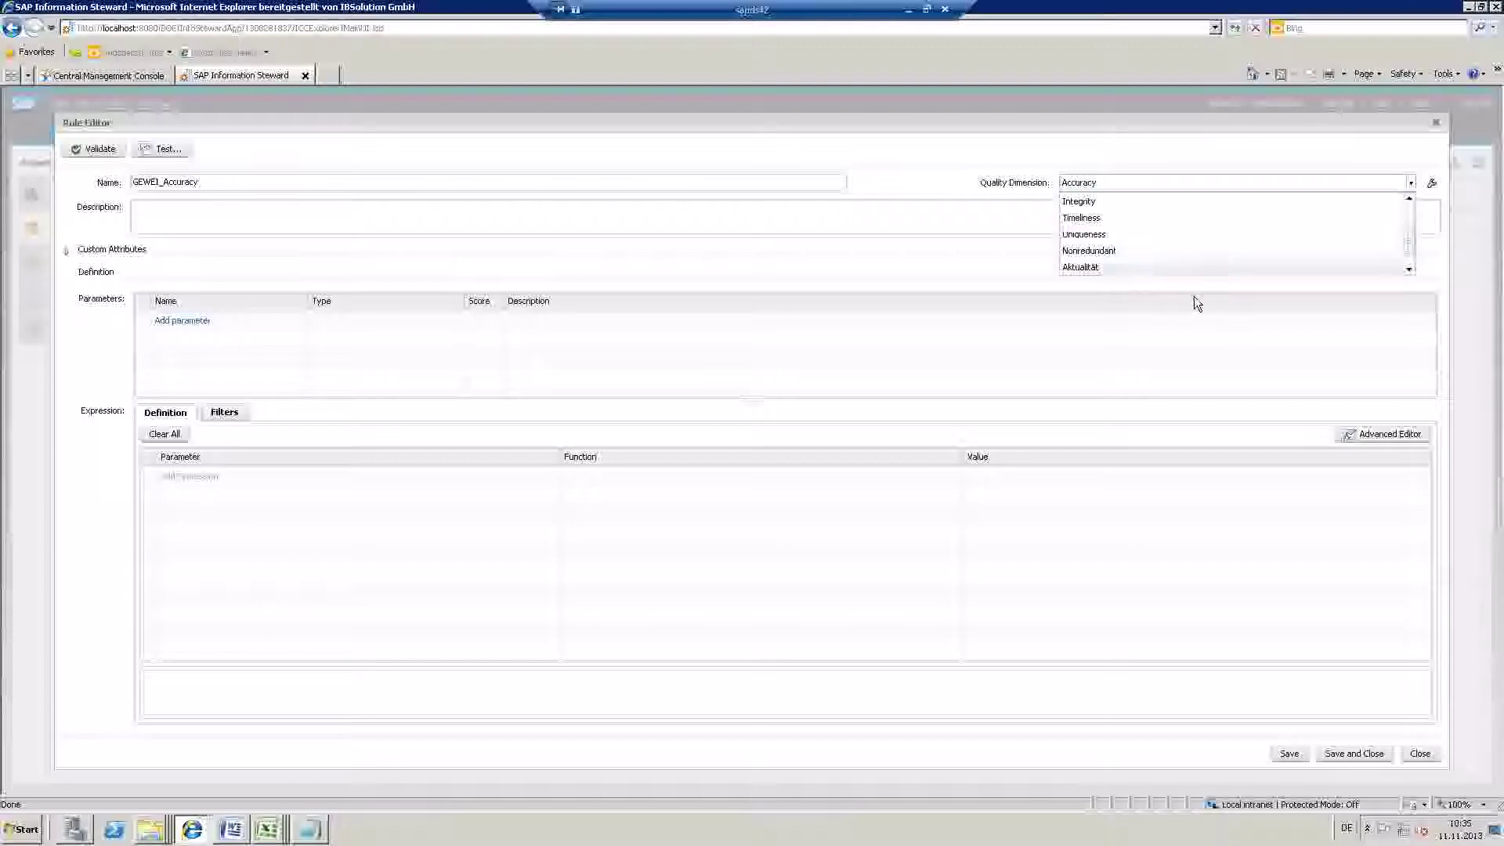
pyautogui.click(1182, 266)
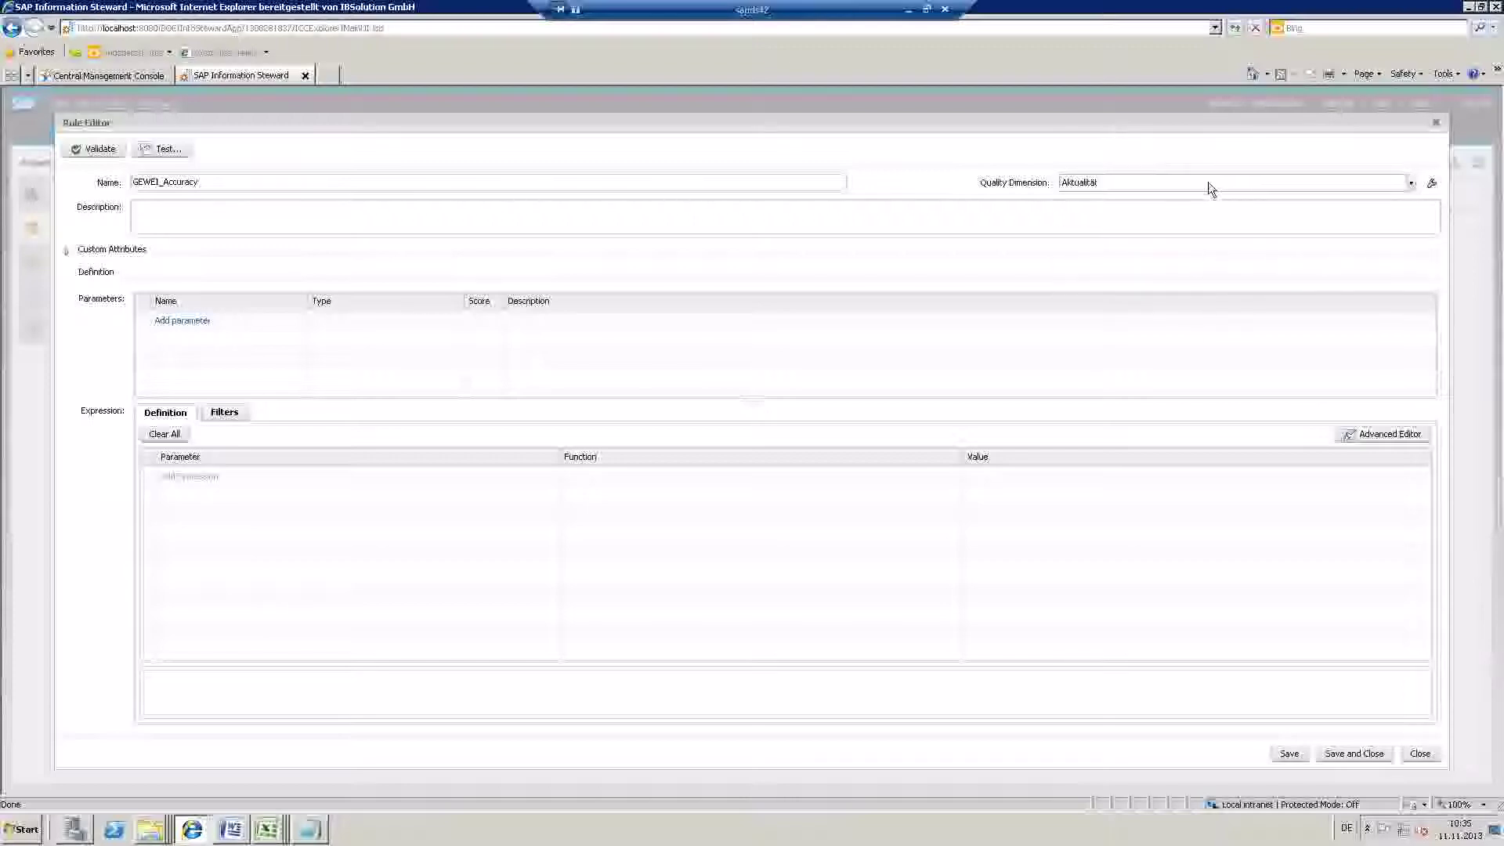
pyautogui.click(1210, 182)
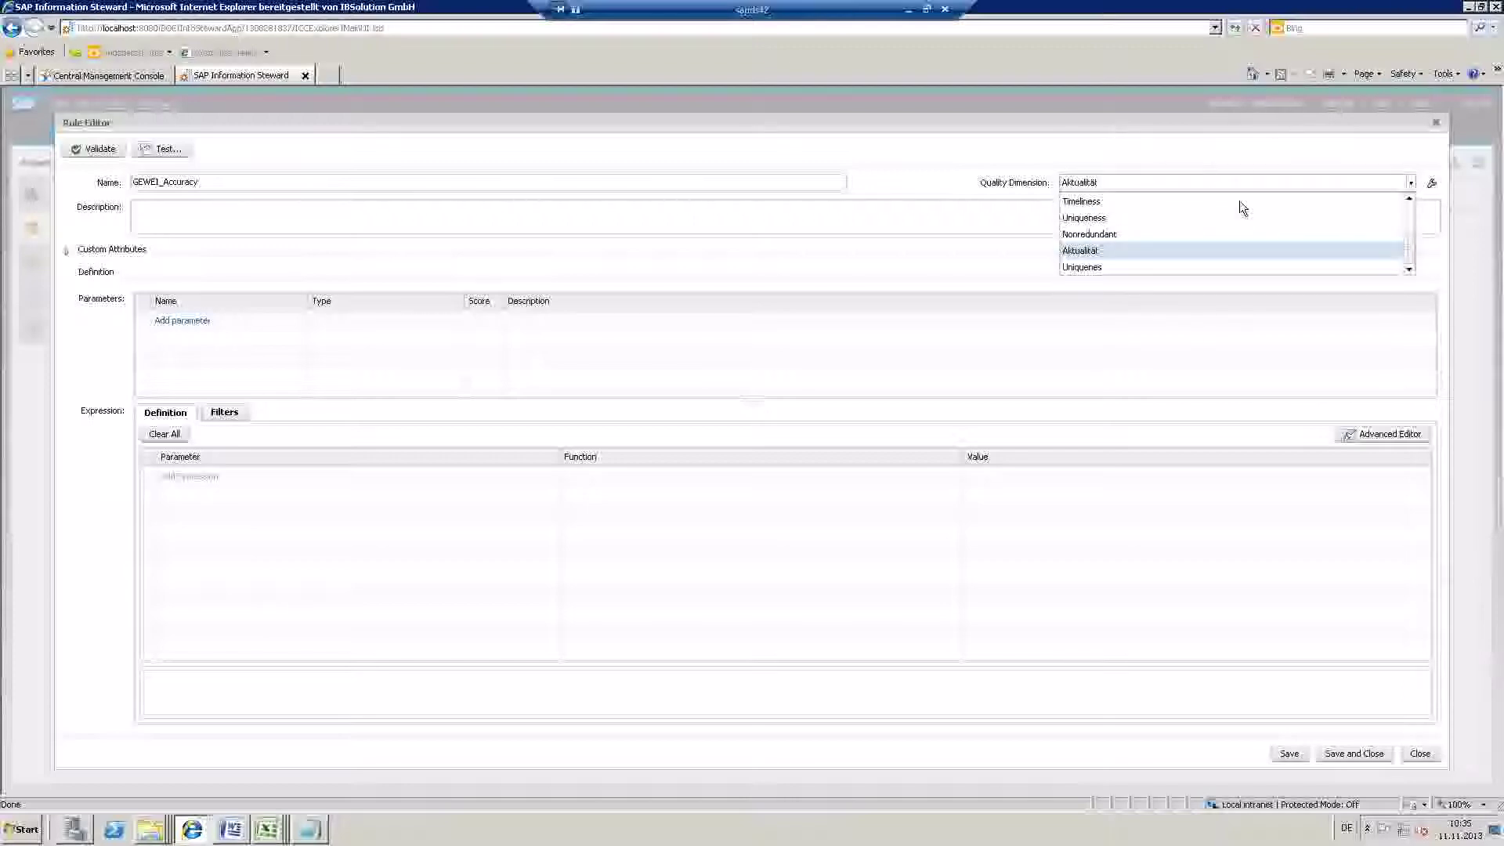
pyautogui.click(1409, 248)
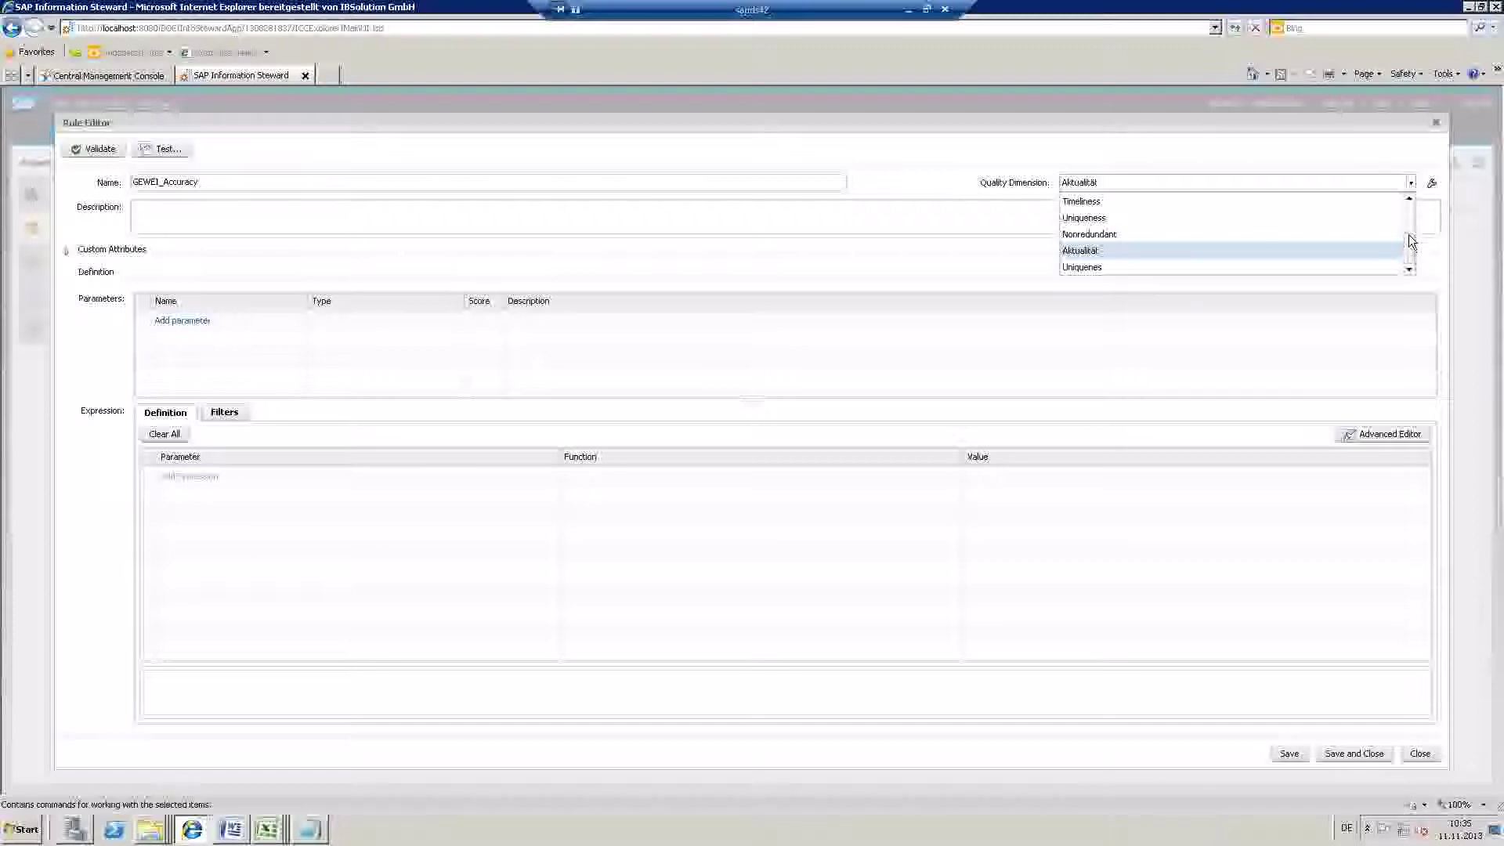
pyautogui.click(1408, 185)
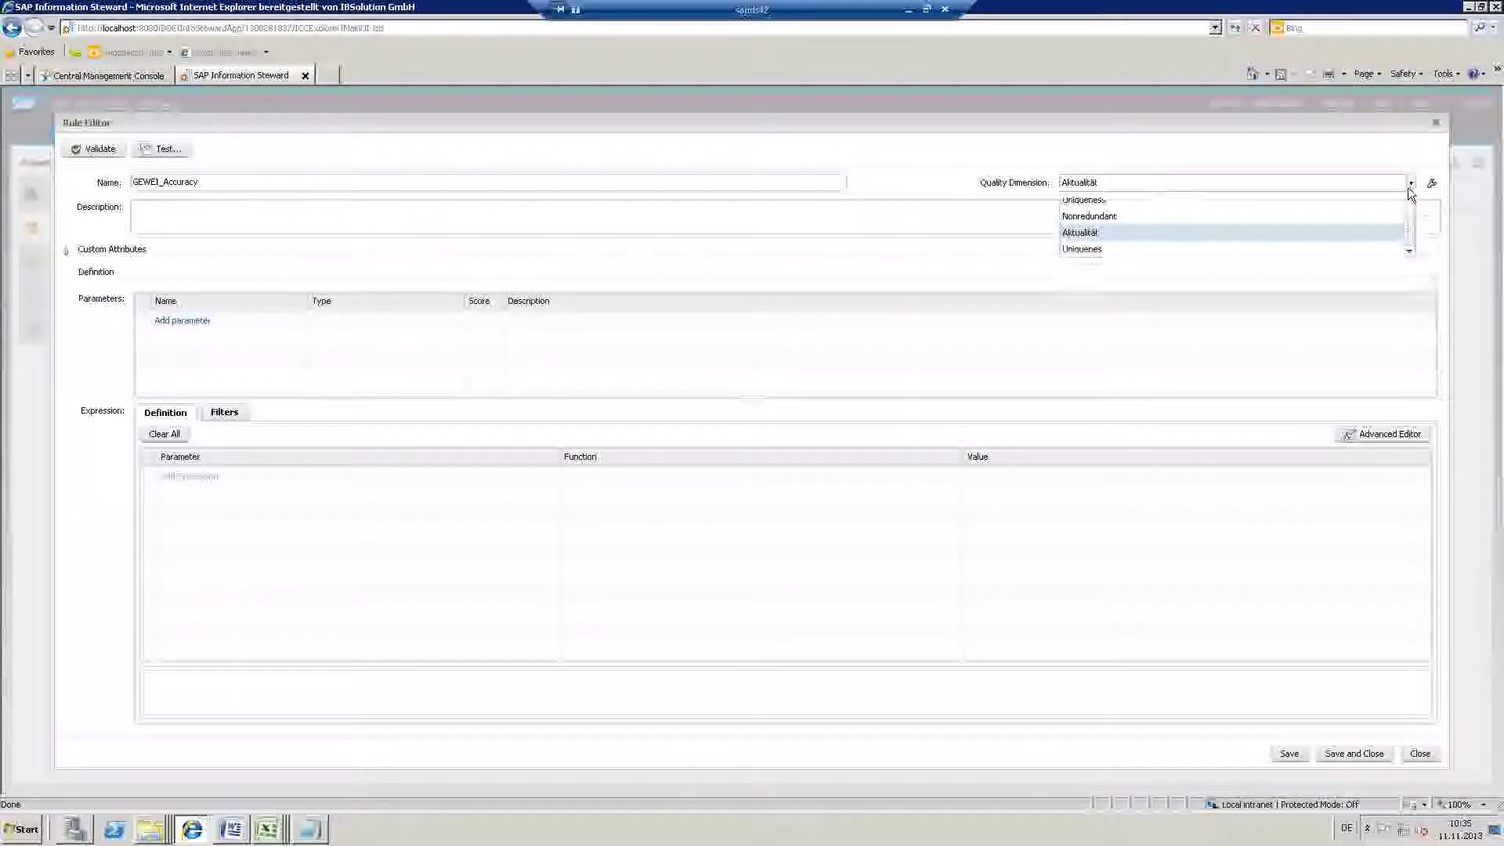
pyautogui.click(1407, 209)
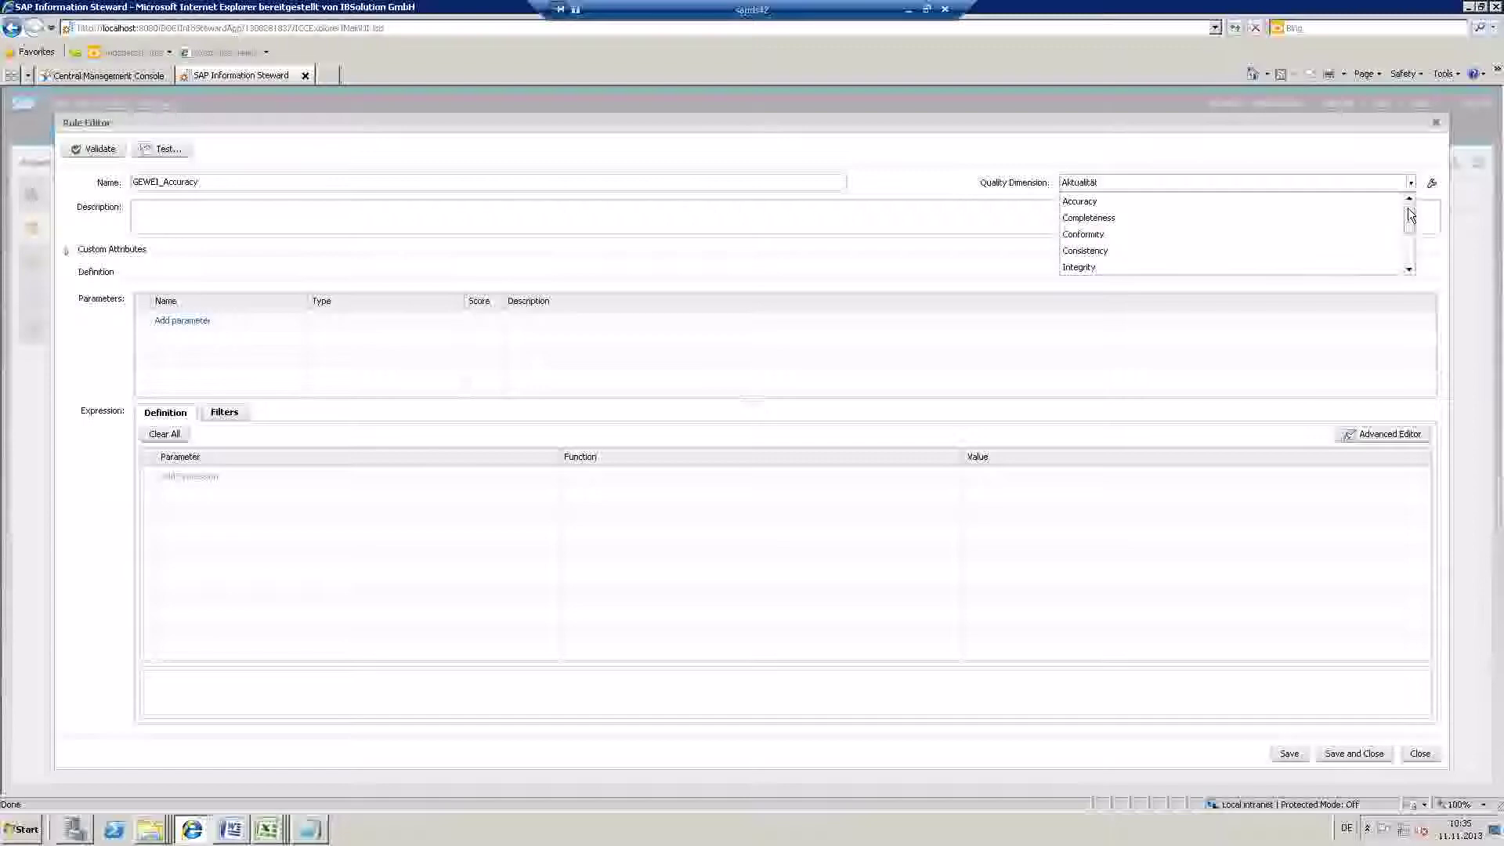
pyautogui.click(1131, 200)
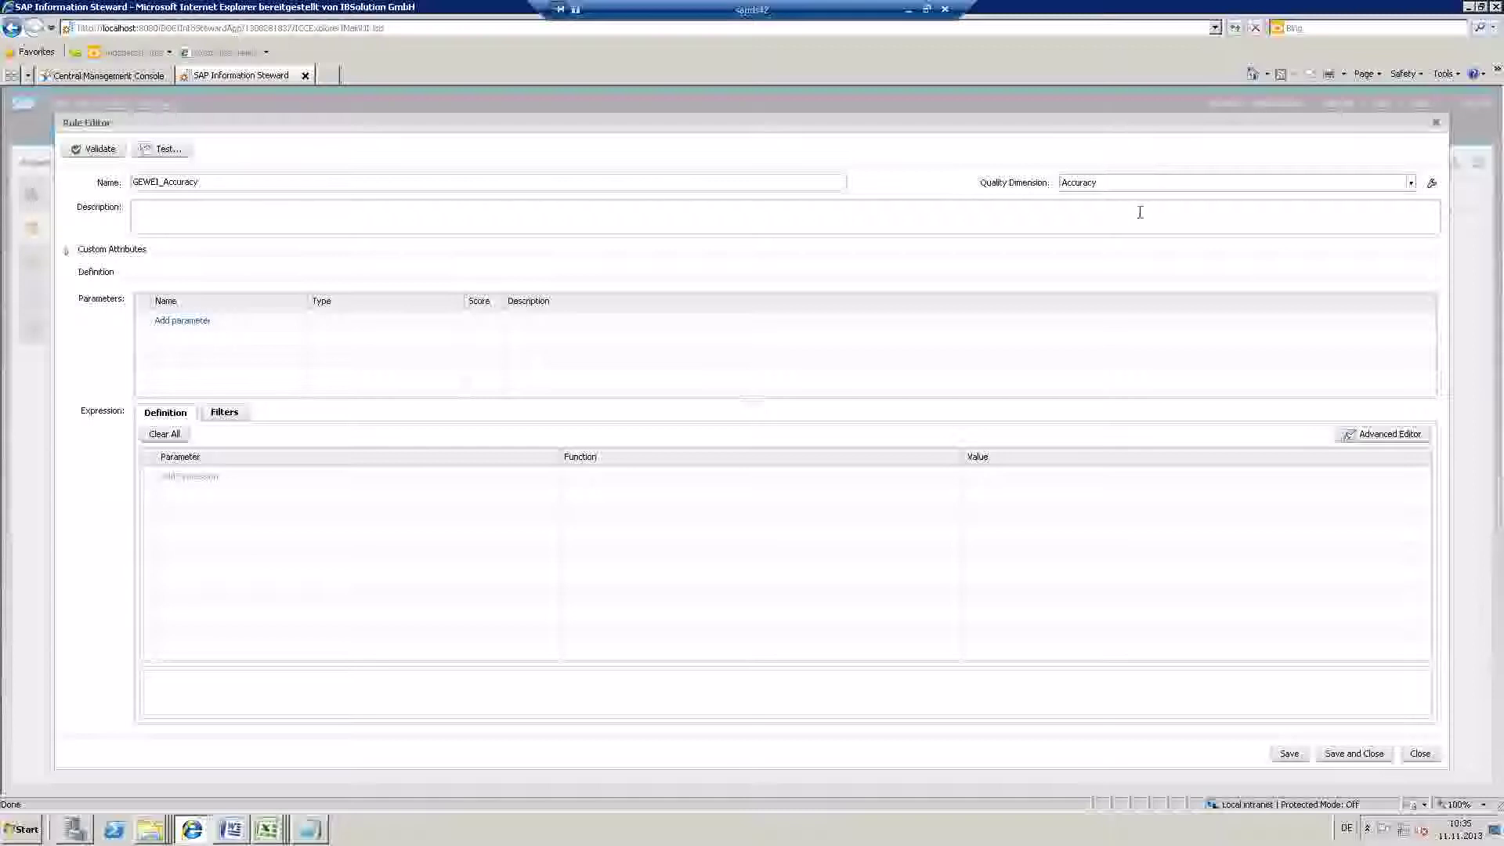
# - Enter the rule description "Gewichteinheitsprüfung auf T,KG,G" and add a parameter named $GEWEI
pyautogui.click(348, 218)
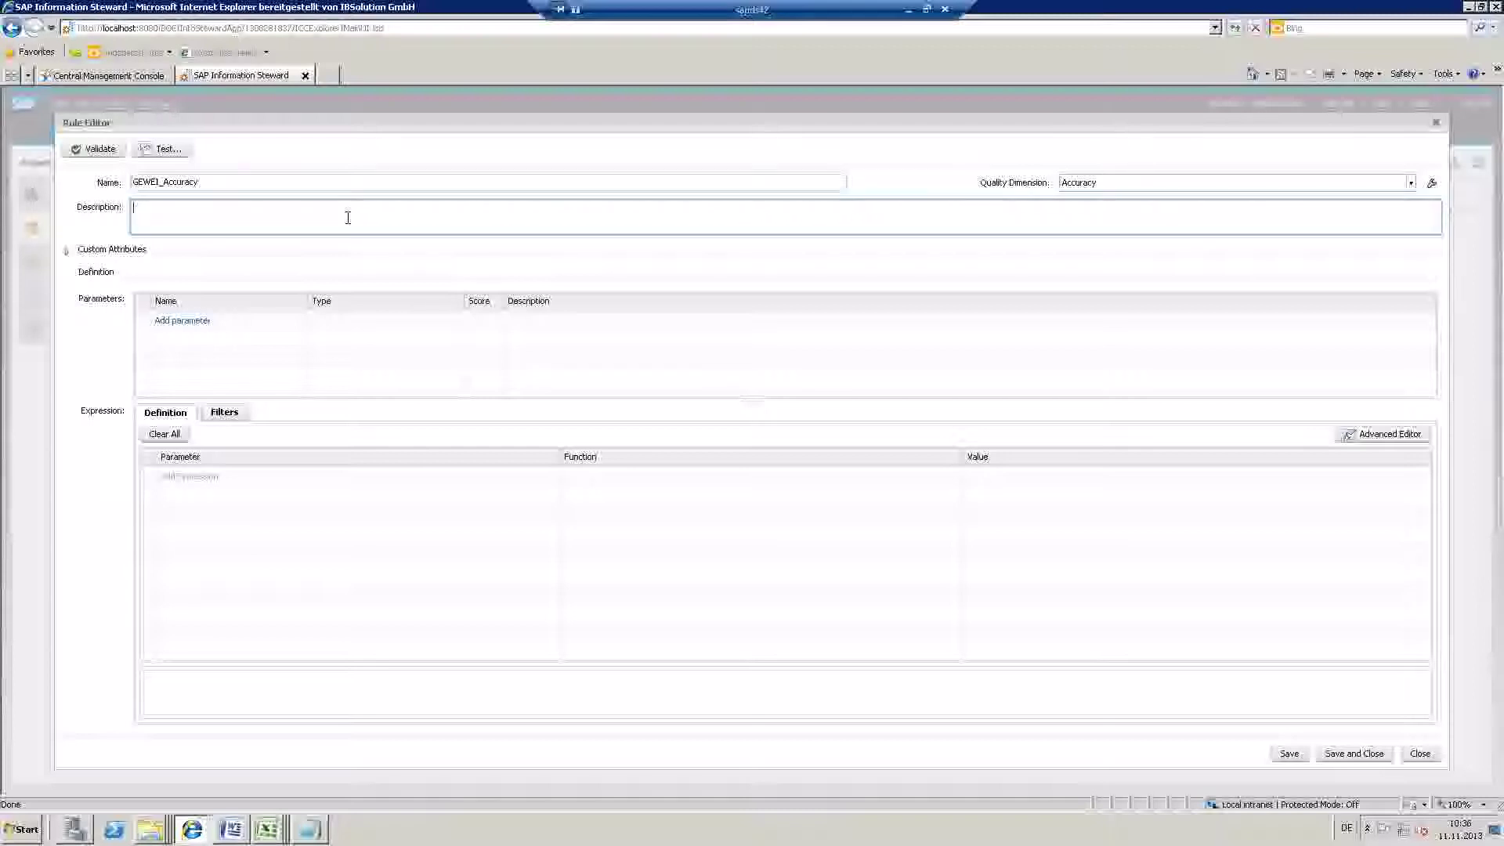
pyautogui.write('Gewichteinheitsprüfung auf T,KG,G')
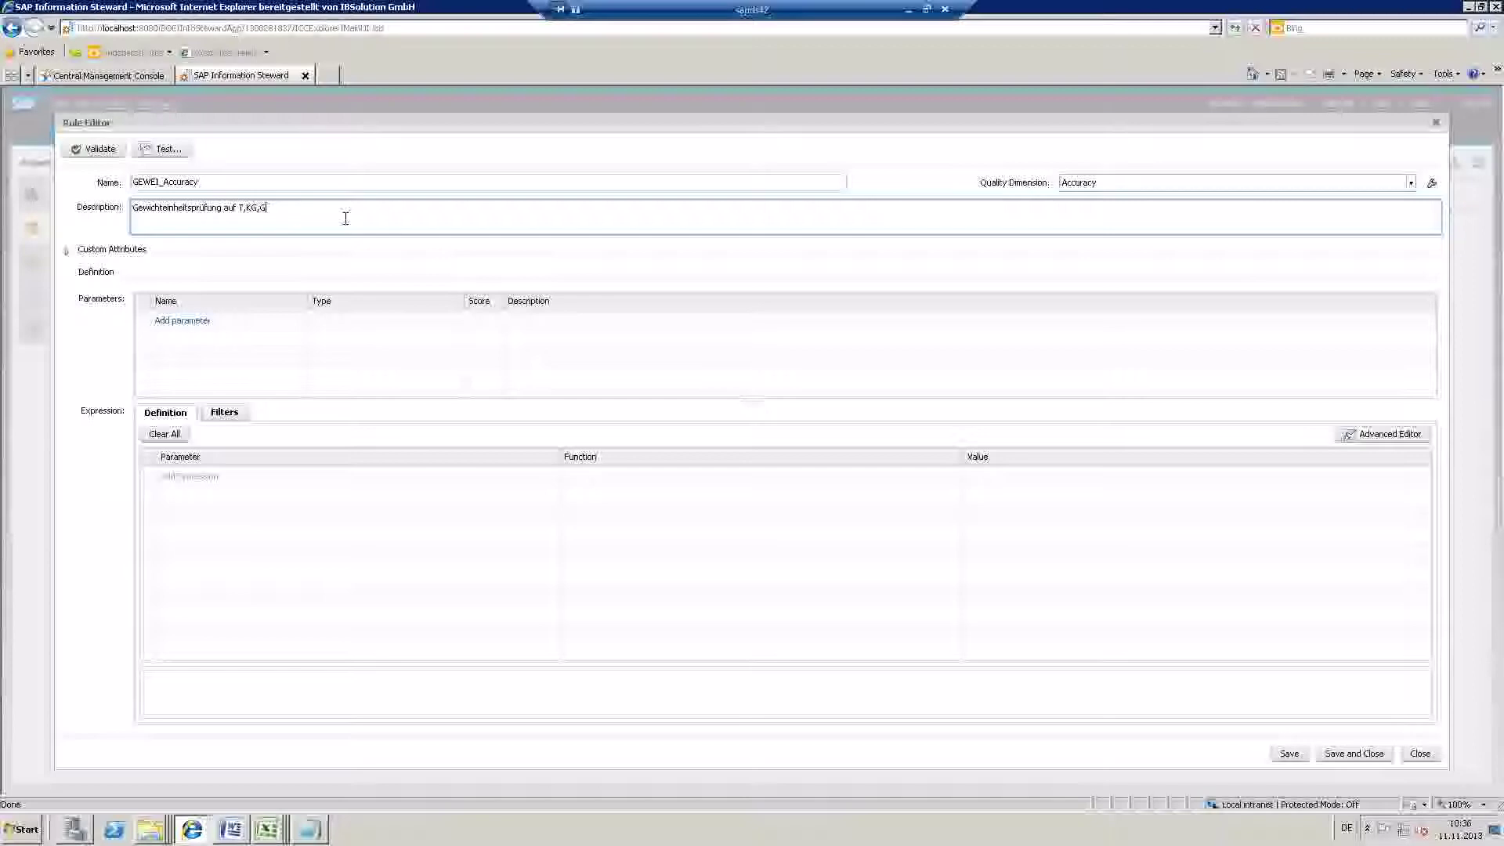
pyautogui.click(233, 323)
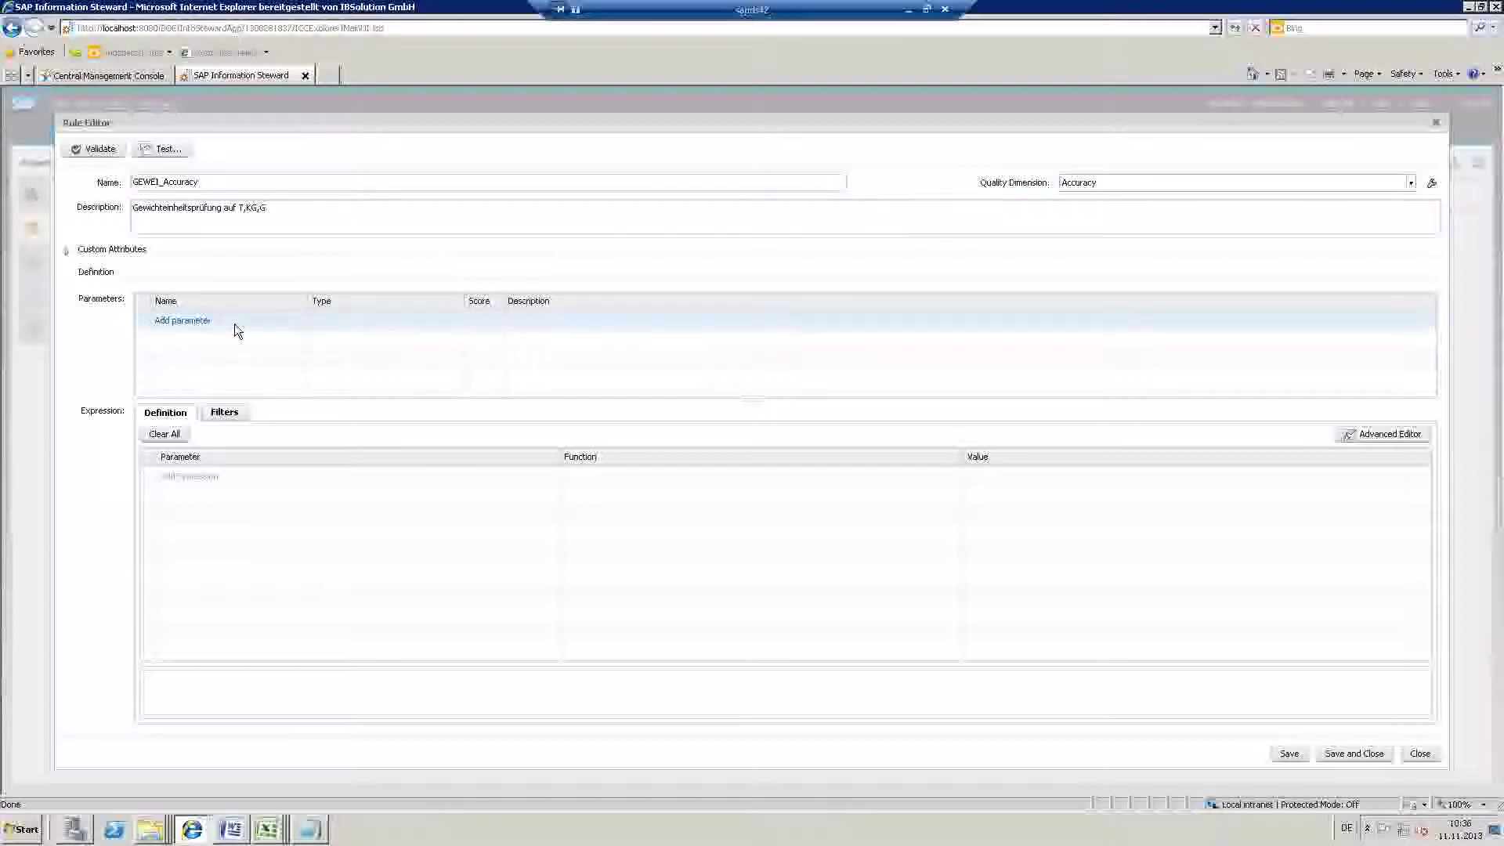
pyautogui.click(187, 321)
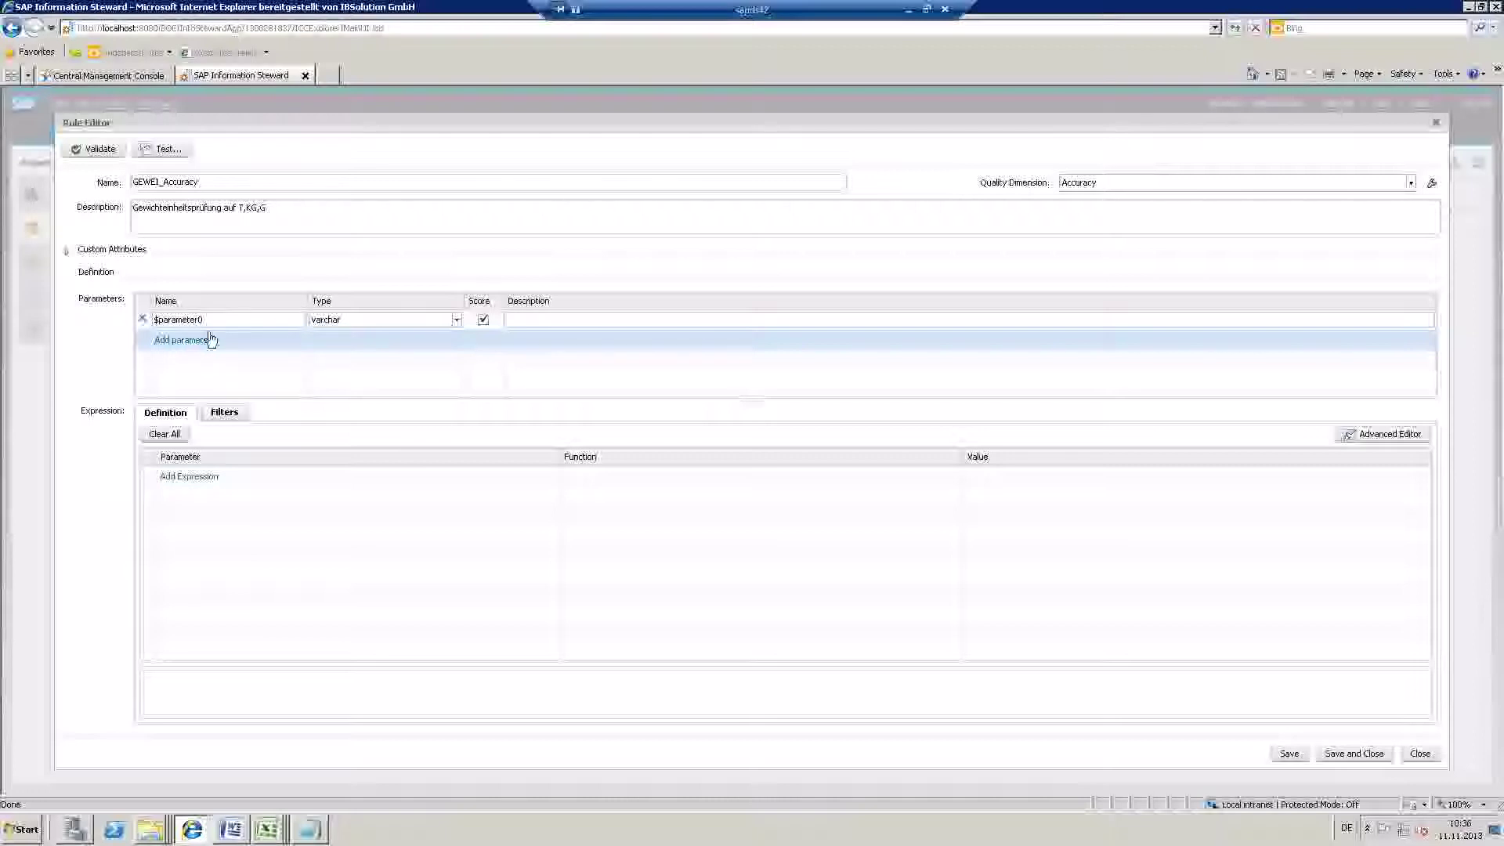
pyautogui.click(222, 319)
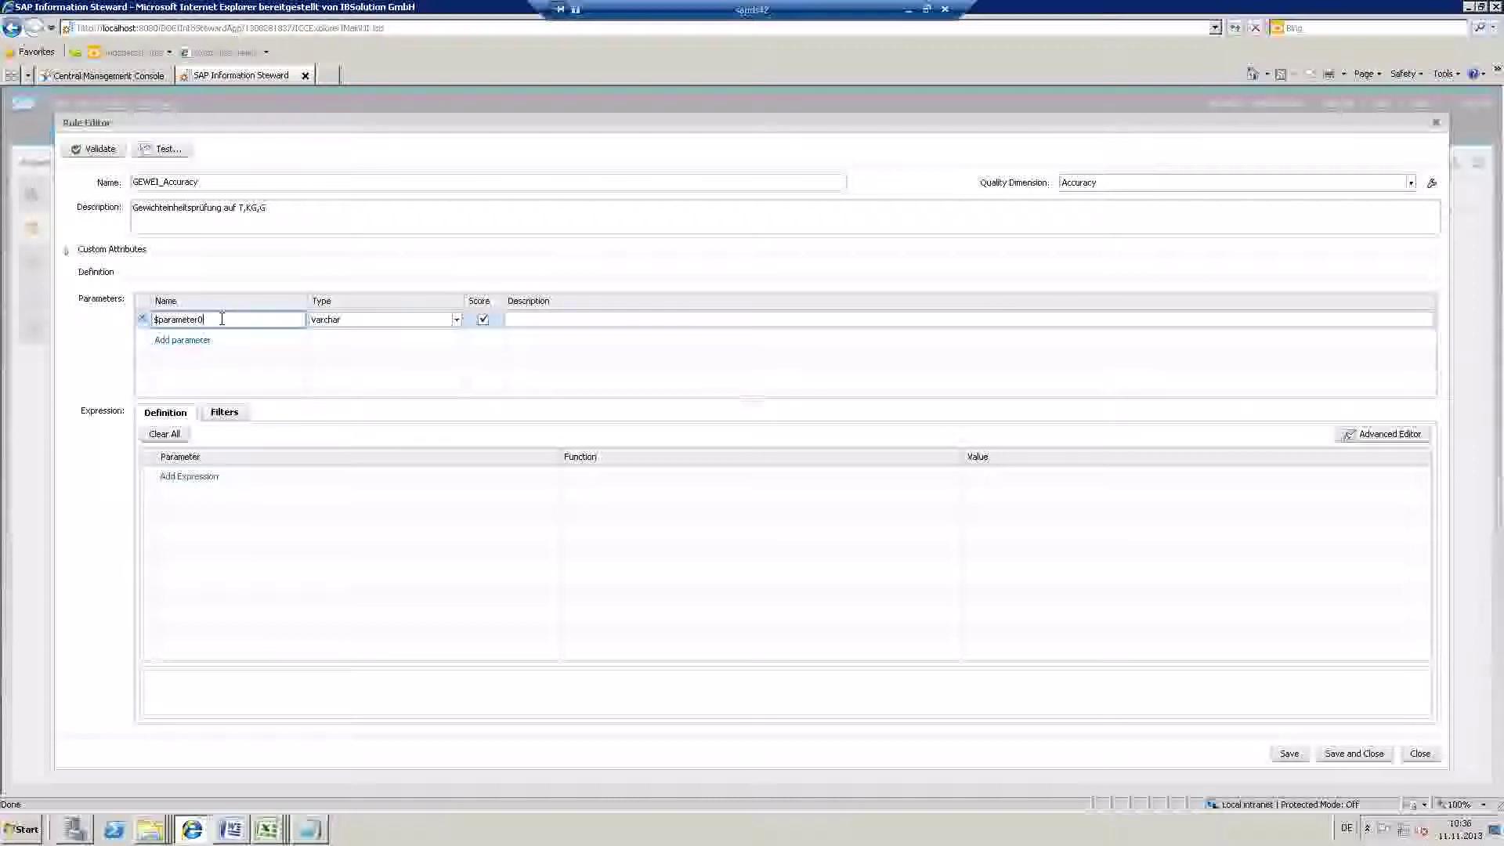
pyautogui.press('BackSpace')
pyautogui.press('BackSpace')
pyautogui.press('BackSpace')
pyautogui.press('BackSpace')
pyautogui.press('BackSpace')
pyautogui.press('BackSpace')
pyautogui.press('BackSpace')
pyautogui.press('BackSpace')
pyautogui.press('BackSpace')
pyautogui.press('BackSpace')
pyautogui.write('GEWE')
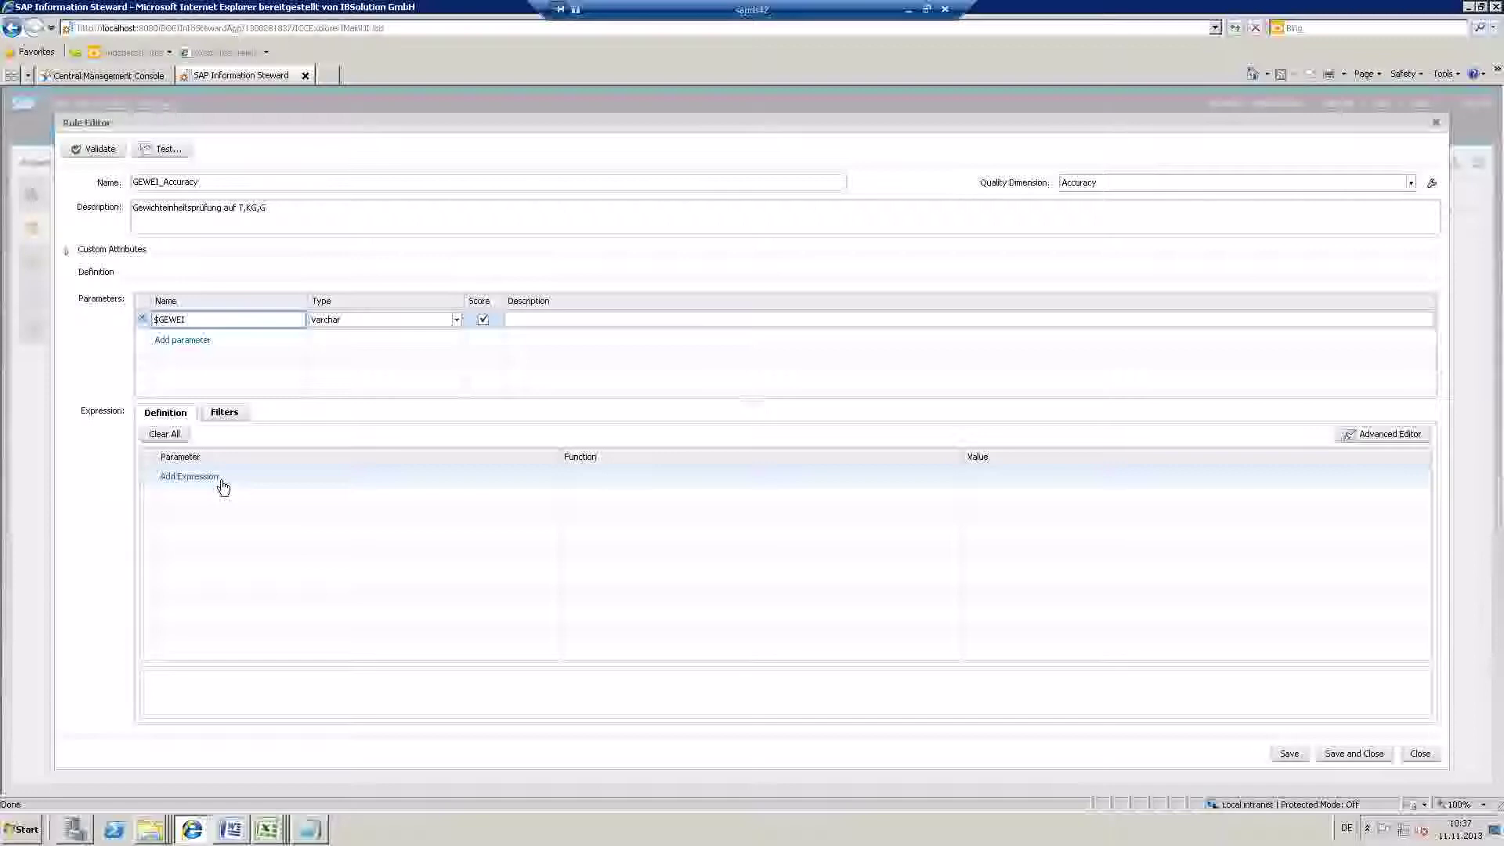
# - Replace the default script in the advanced rule editor with one returning true when $GEWEI is 'KG', 'G' or 'T', otherwise false, and validate its syntax
pyautogui.click(1384, 437)
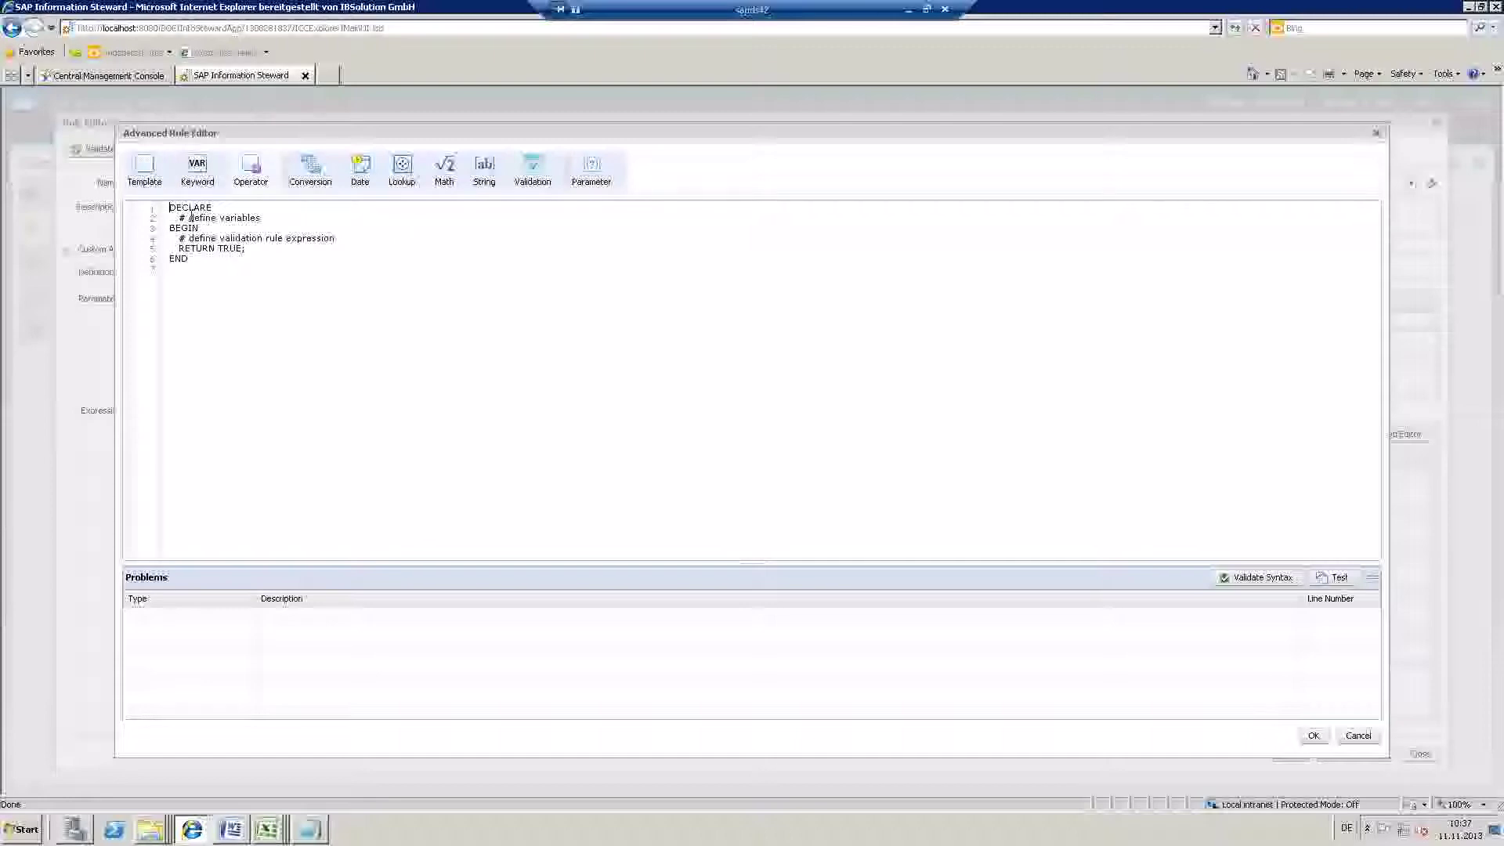
pyautogui.moveTo(168, 206); pyautogui.dragTo(330, 281)
pyautogui.write("BEGIN if ($GEWEI = 'KG' or $GEWEI = 'G' or $GEWEI = 'T' ) return true;  else return false; END")
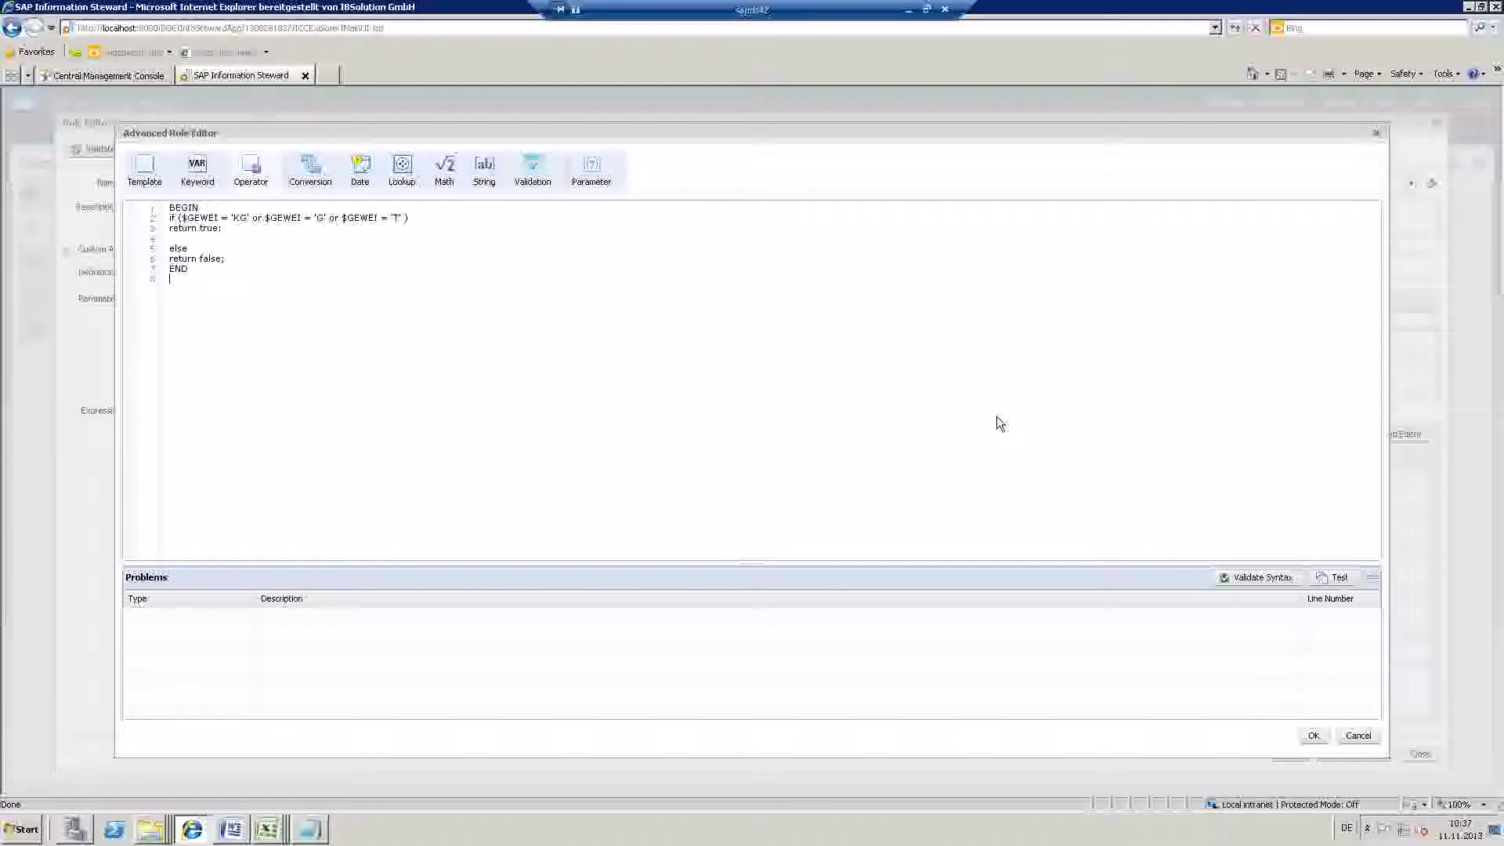
pyautogui.click(1247, 576)
# - Save the rule changes to open its test, and enter 1, kg, KG, T and G as test values for $GEWEI
pyautogui.click(1336, 577)
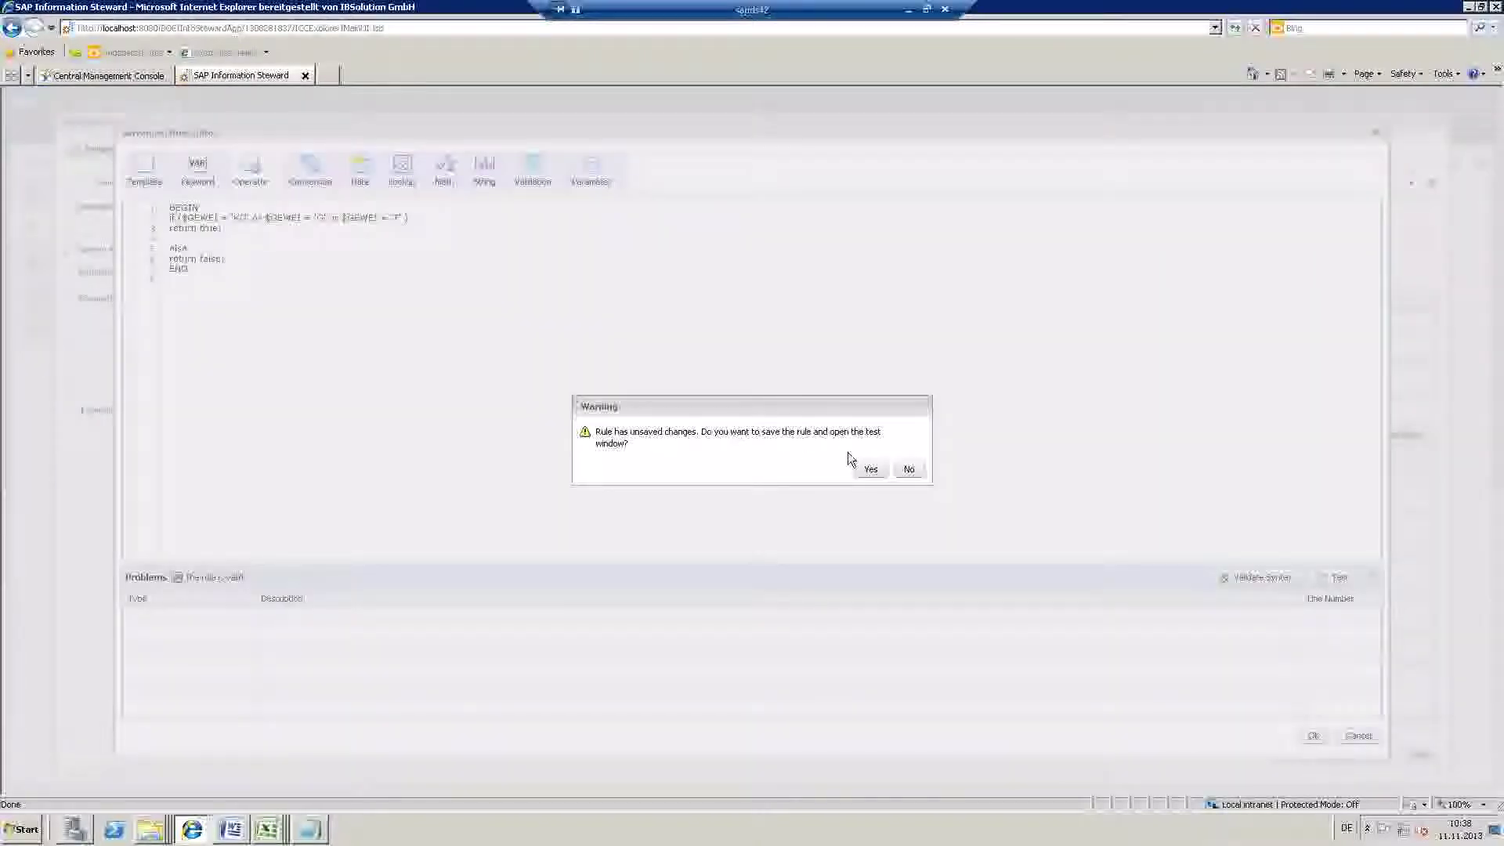
pyautogui.click(870, 469)
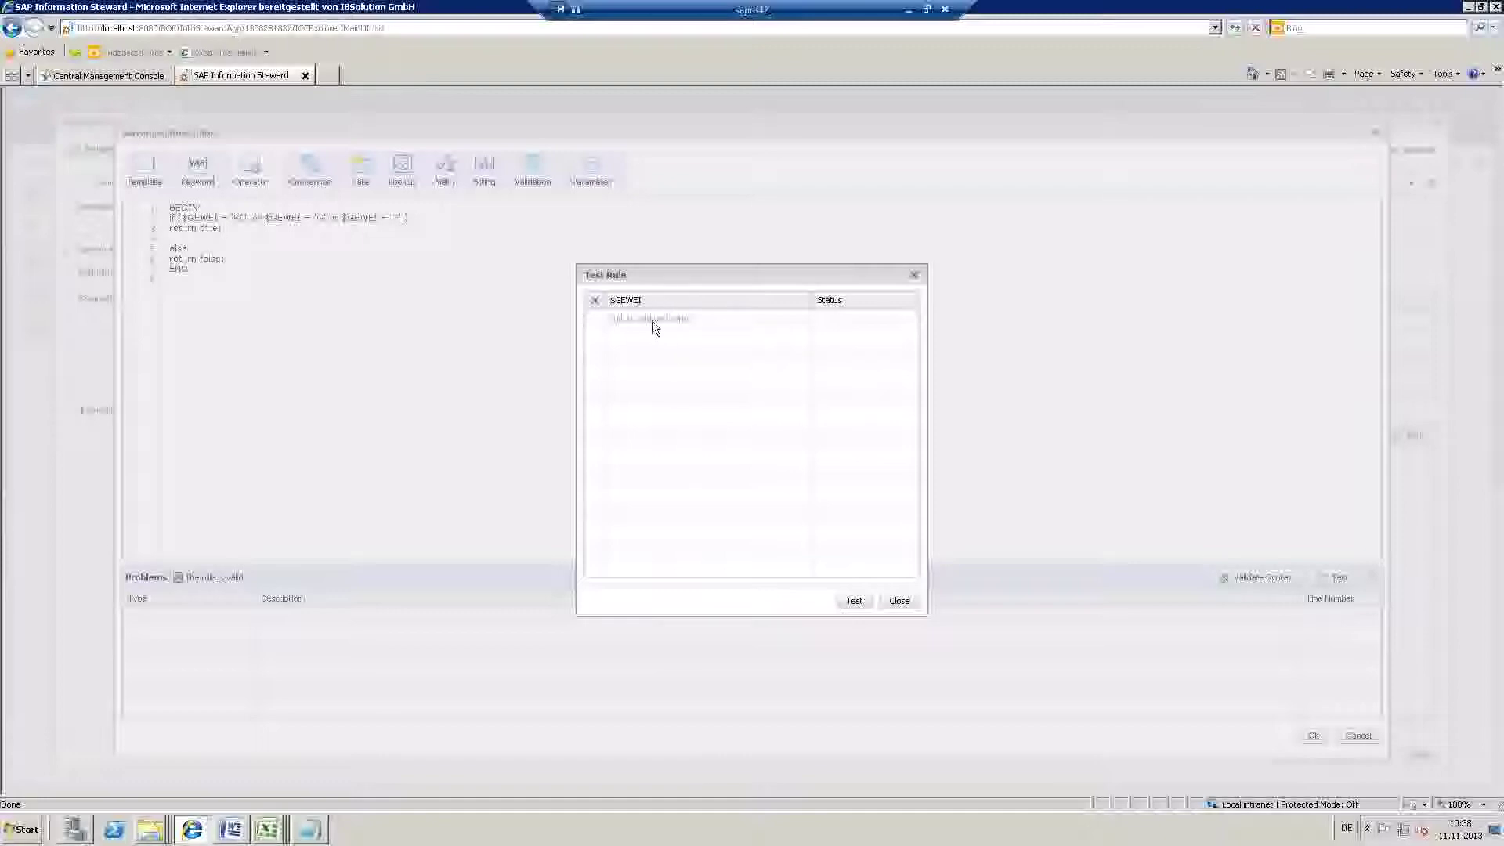
pyautogui.click(651, 321)
pyautogui.write('1')
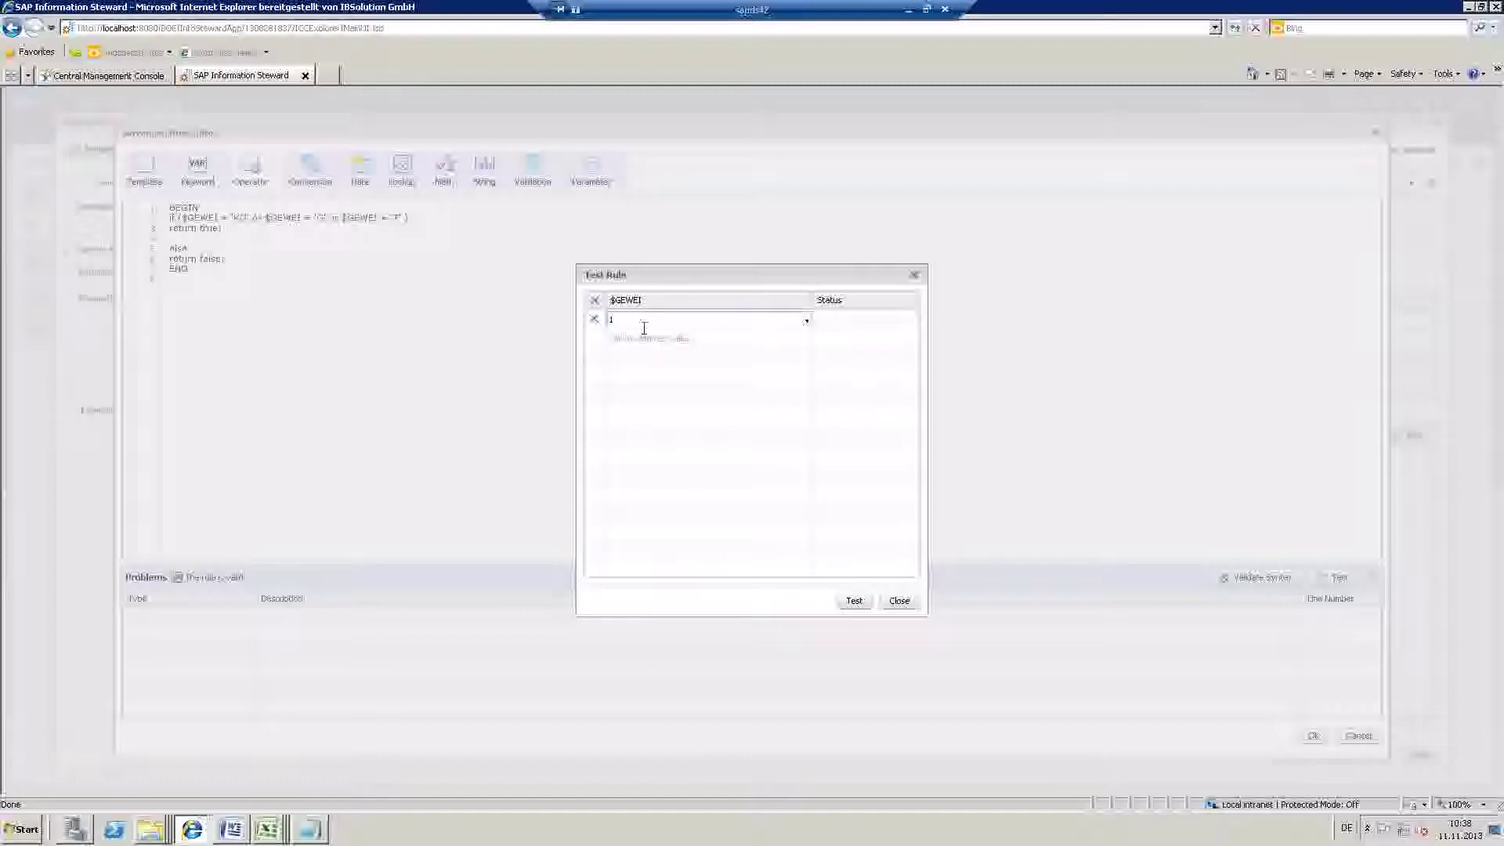
pyautogui.click(633, 339)
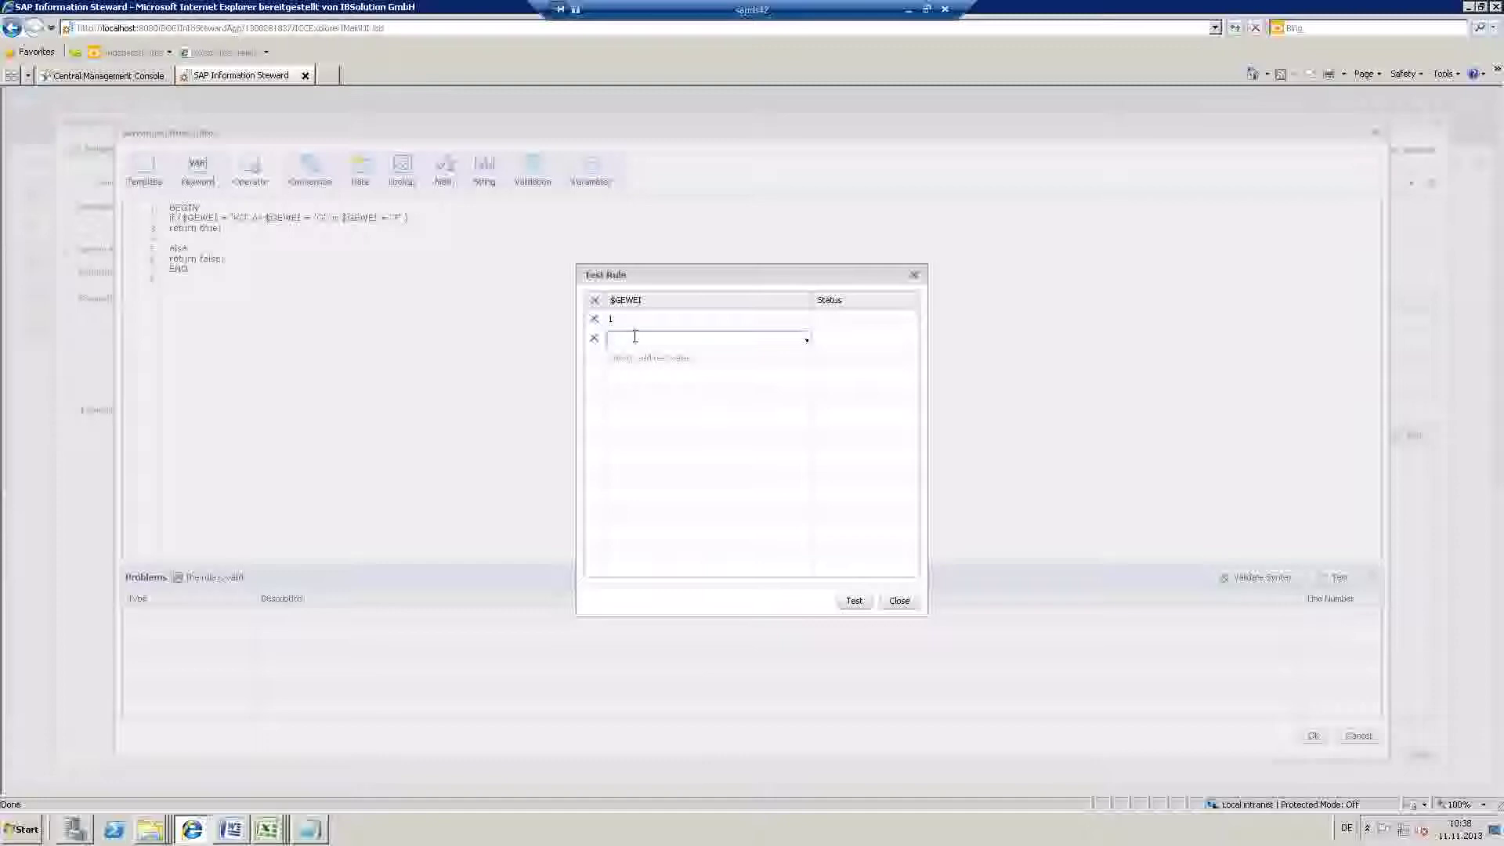
pyautogui.write('kg')
pyautogui.click(618, 358)
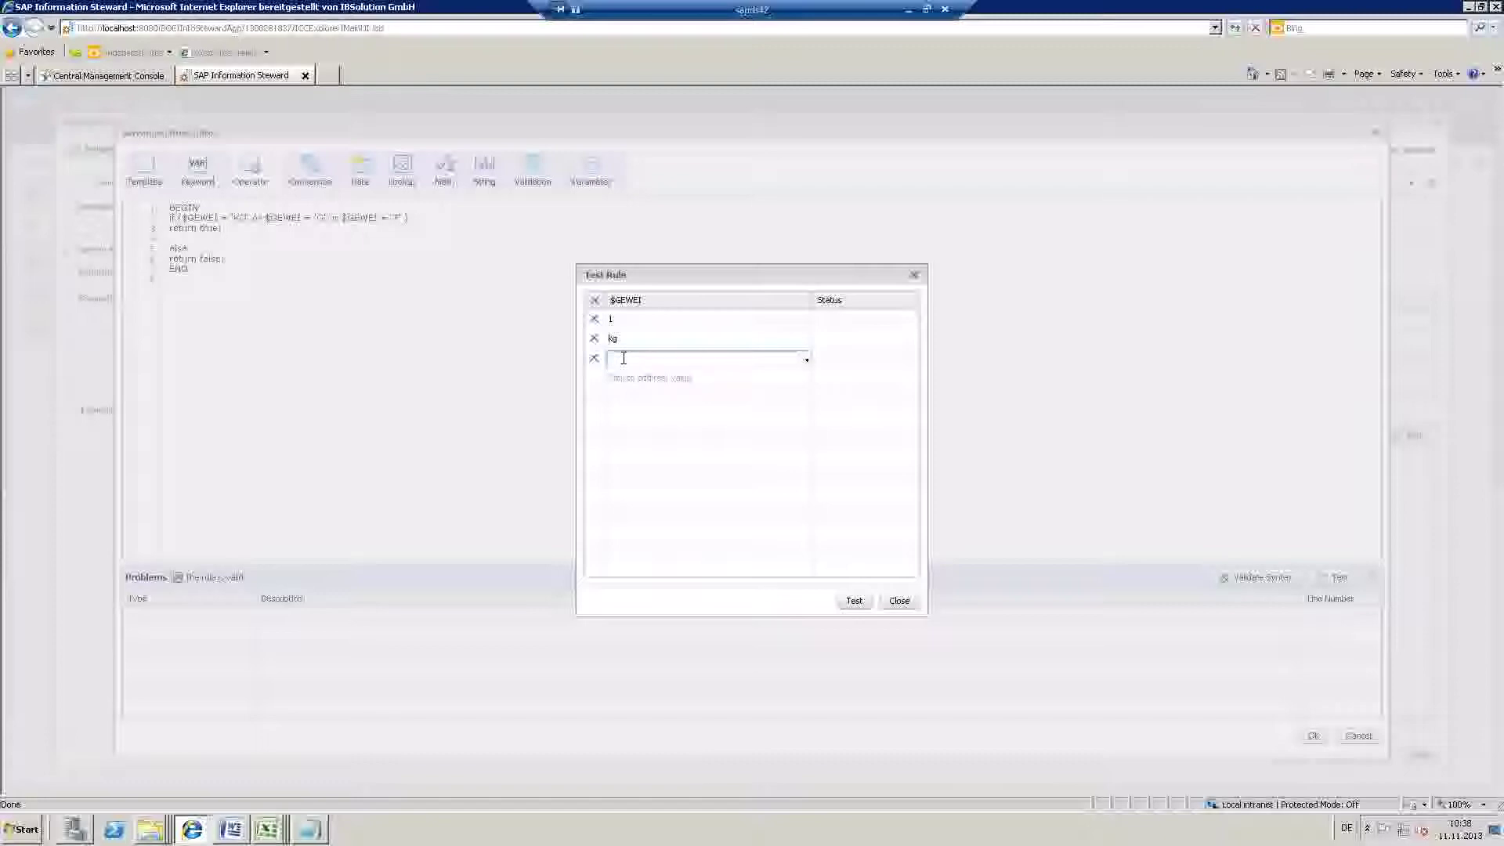
pyautogui.write('KG')
pyautogui.click(619, 380)
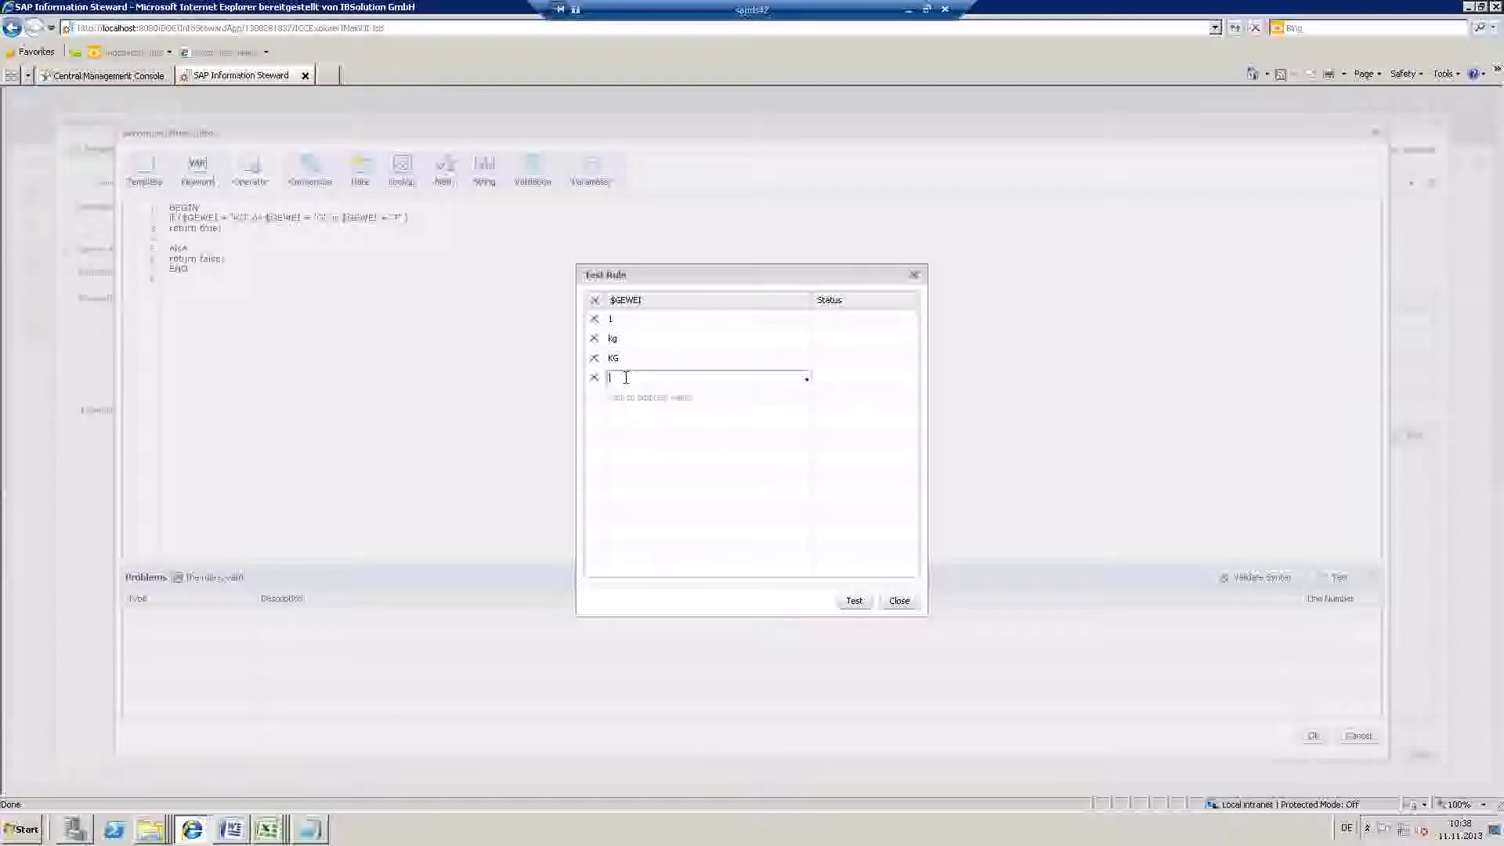
pyautogui.write('T')
pyautogui.click(622, 396)
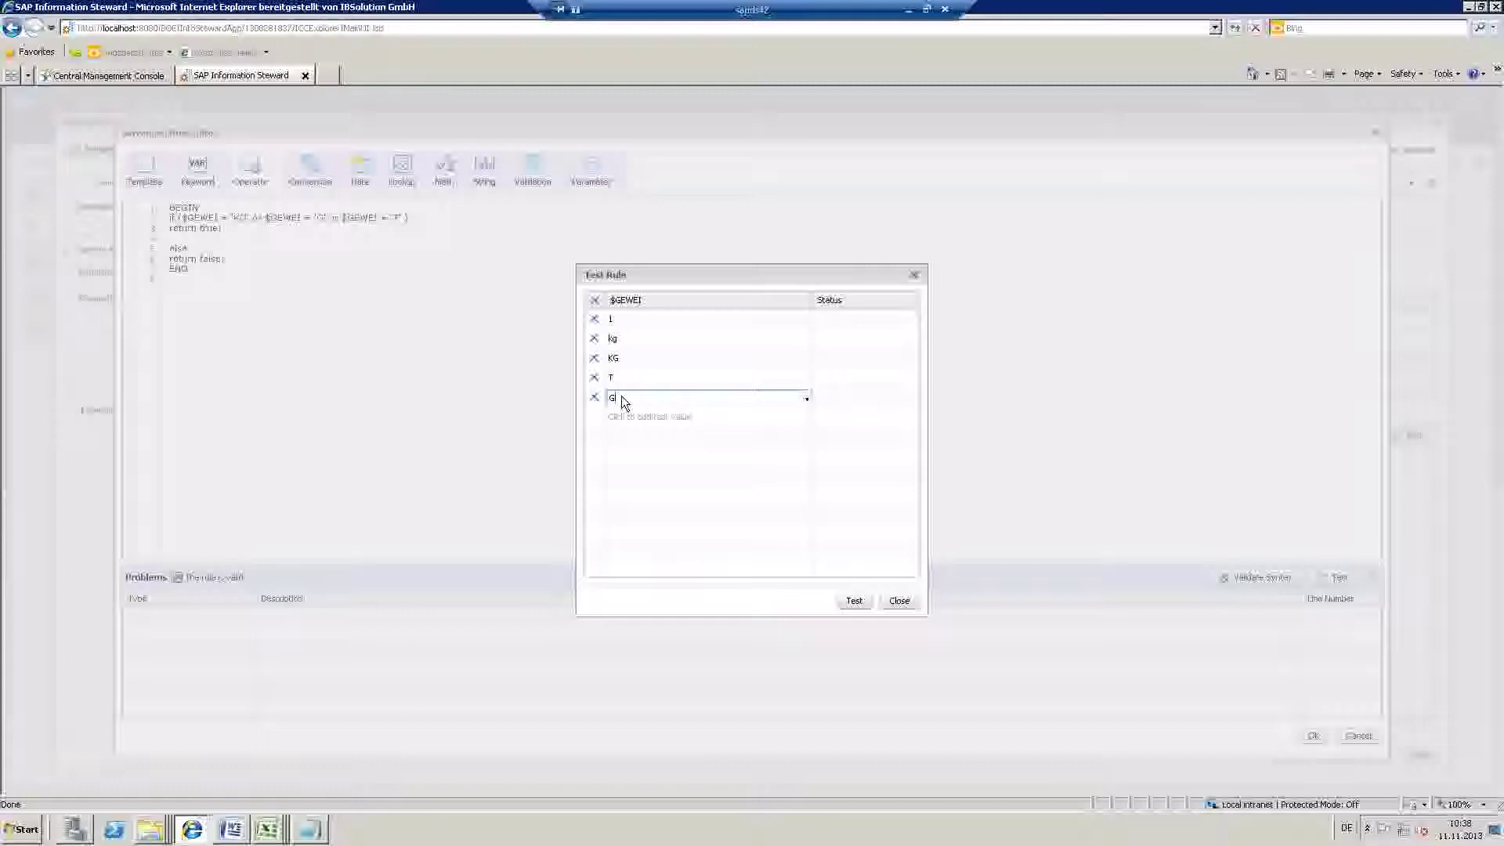
# - Run the test on the entered values, accept the script, and save and close the GEWEI_Accuracy rule
pyautogui.click(853, 600)
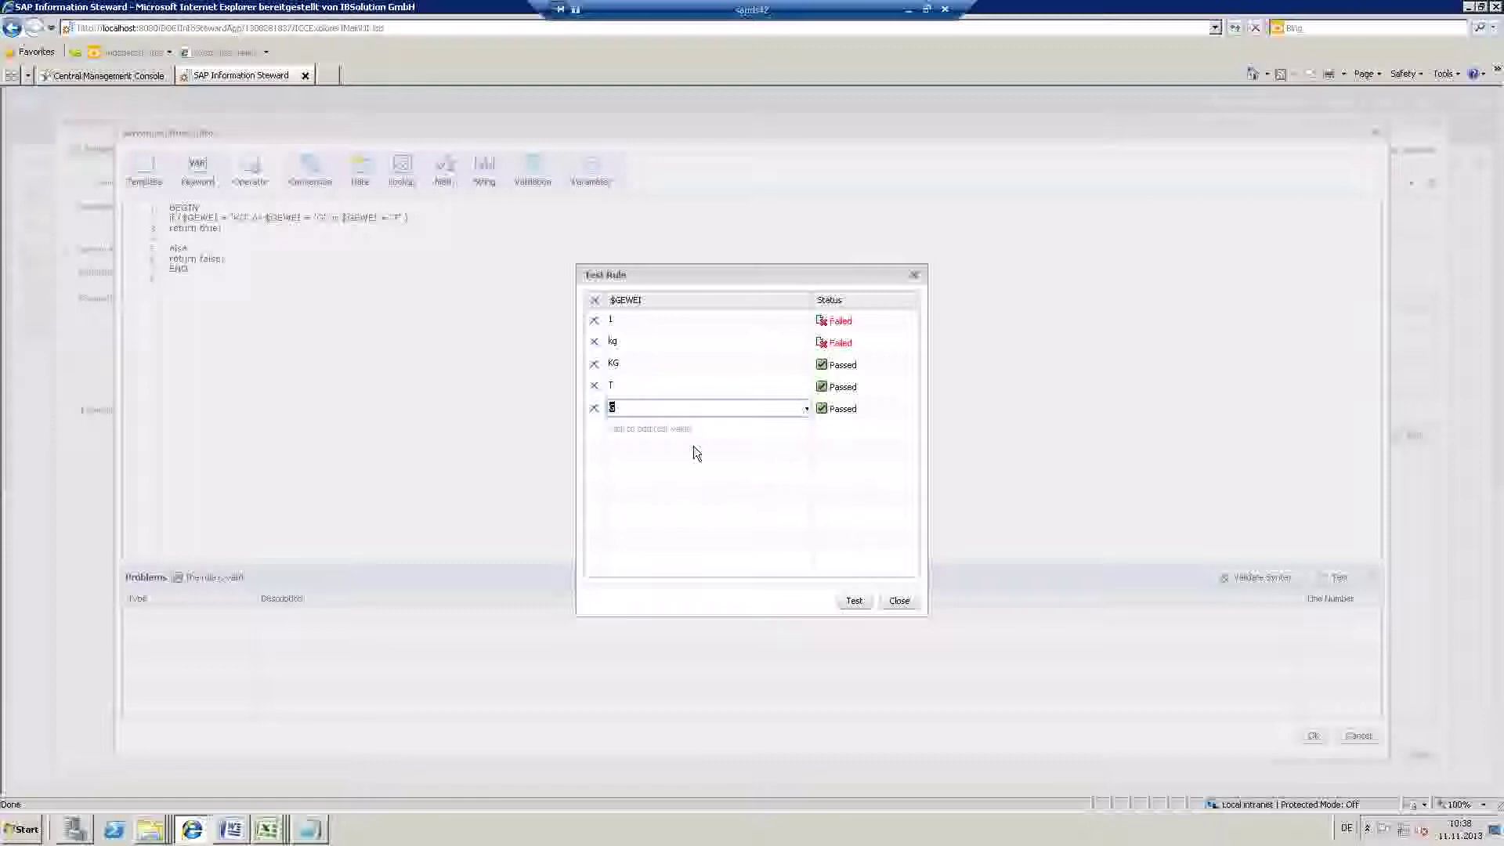
pyautogui.click(899, 600)
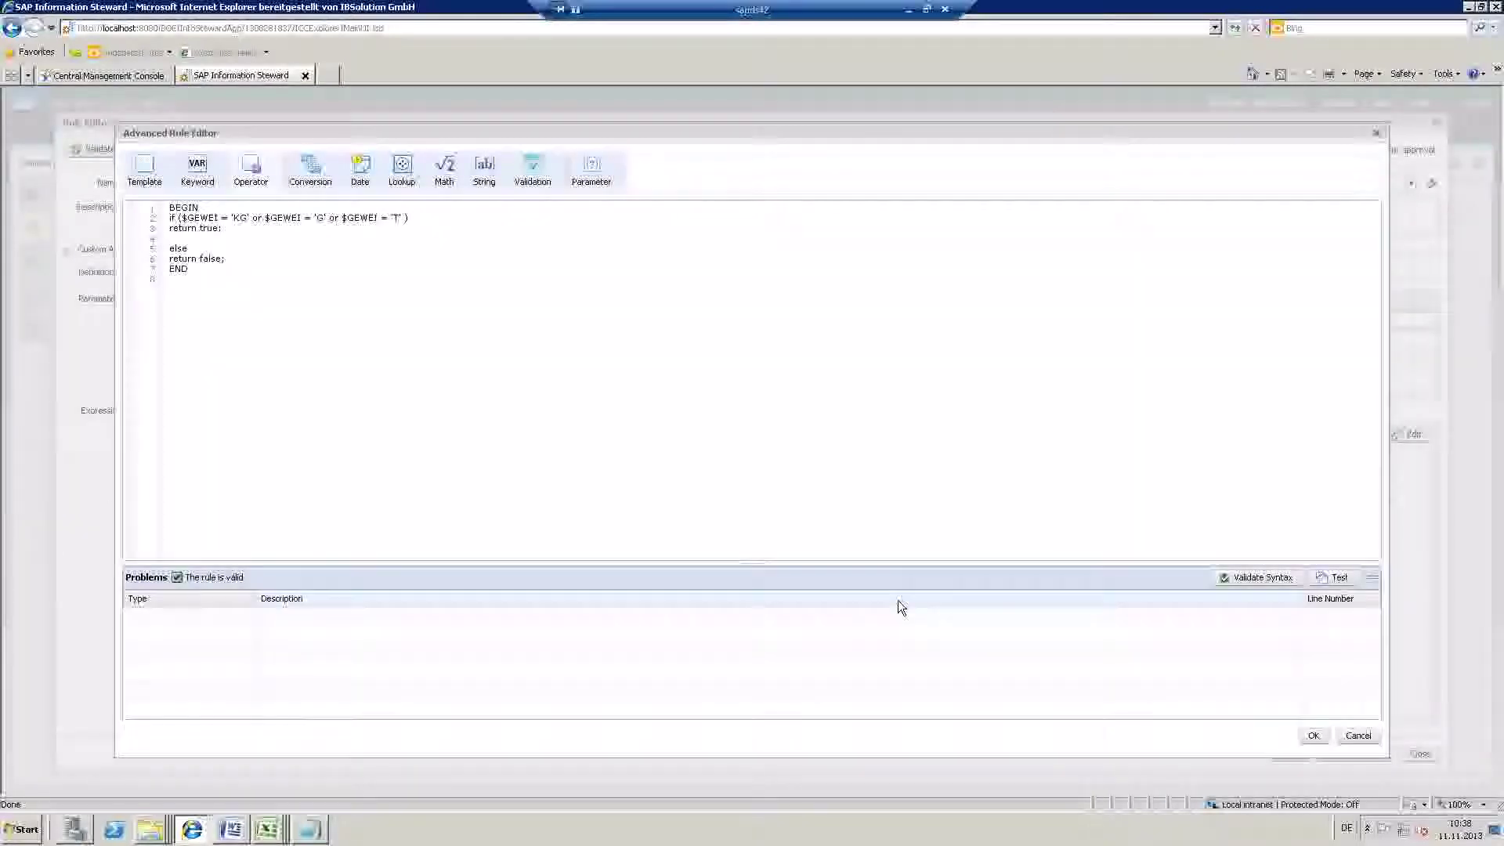
pyautogui.click(1313, 736)
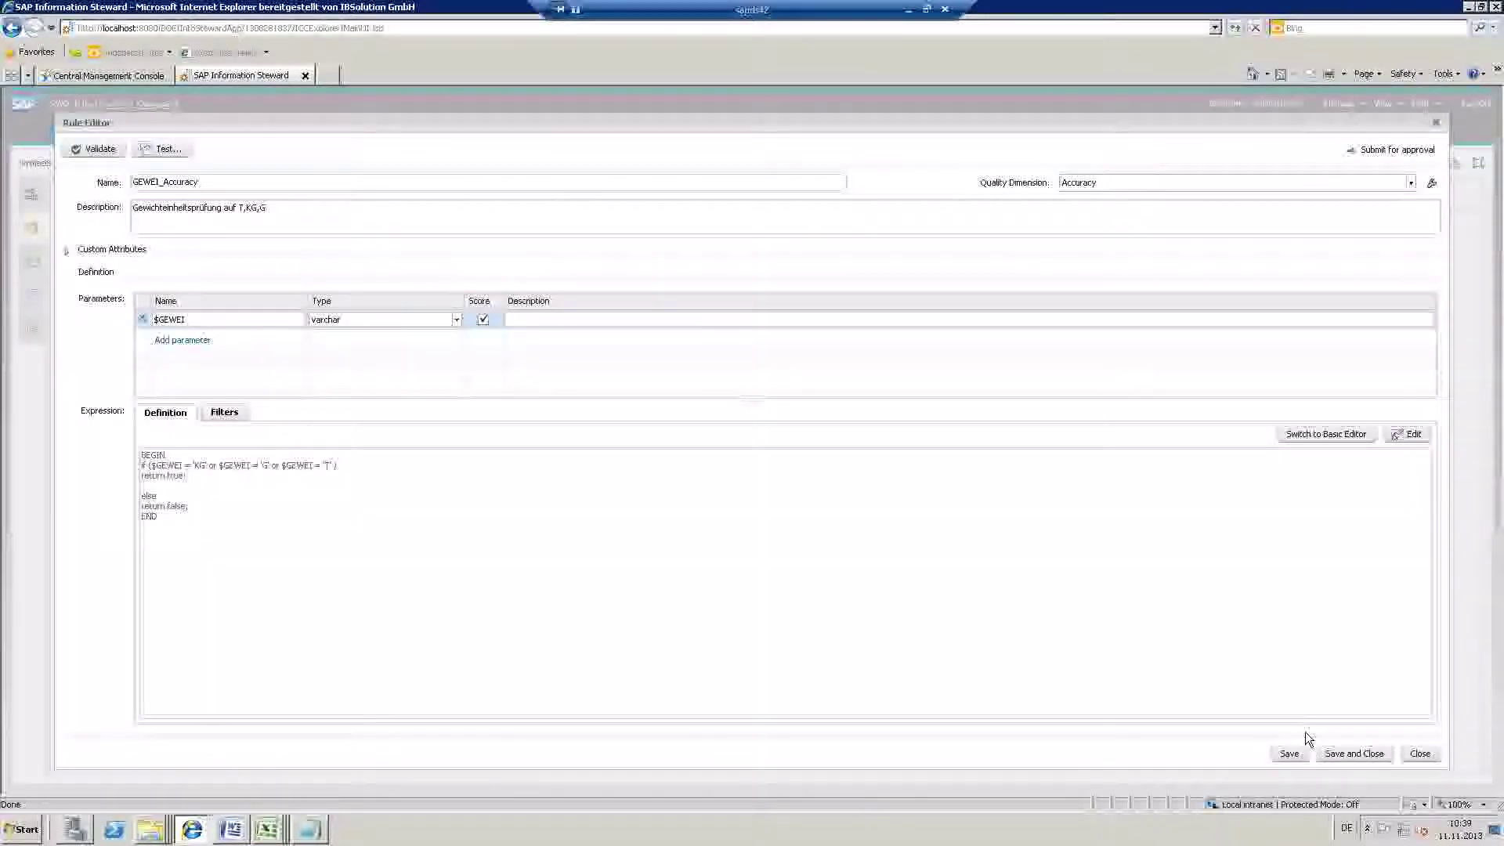
pyautogui.click(1342, 753)
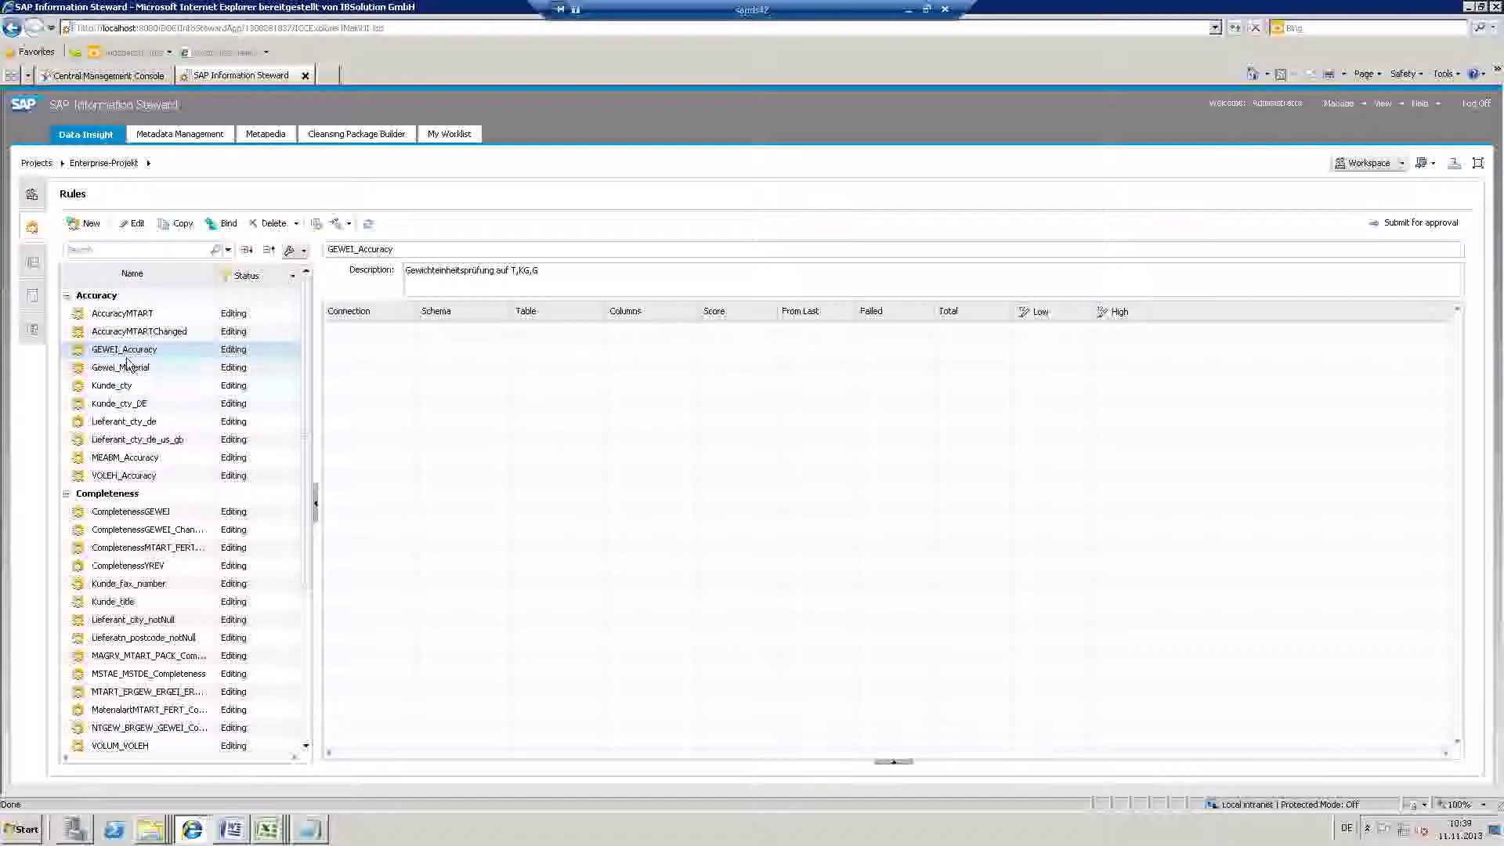
# - Bind the GEWEI_Accuracy rule to the GEWEI column of Material.csv in Kunde_Lieferant with thresholds 5 and 8, and save the binding
pyautogui.click(221, 227)
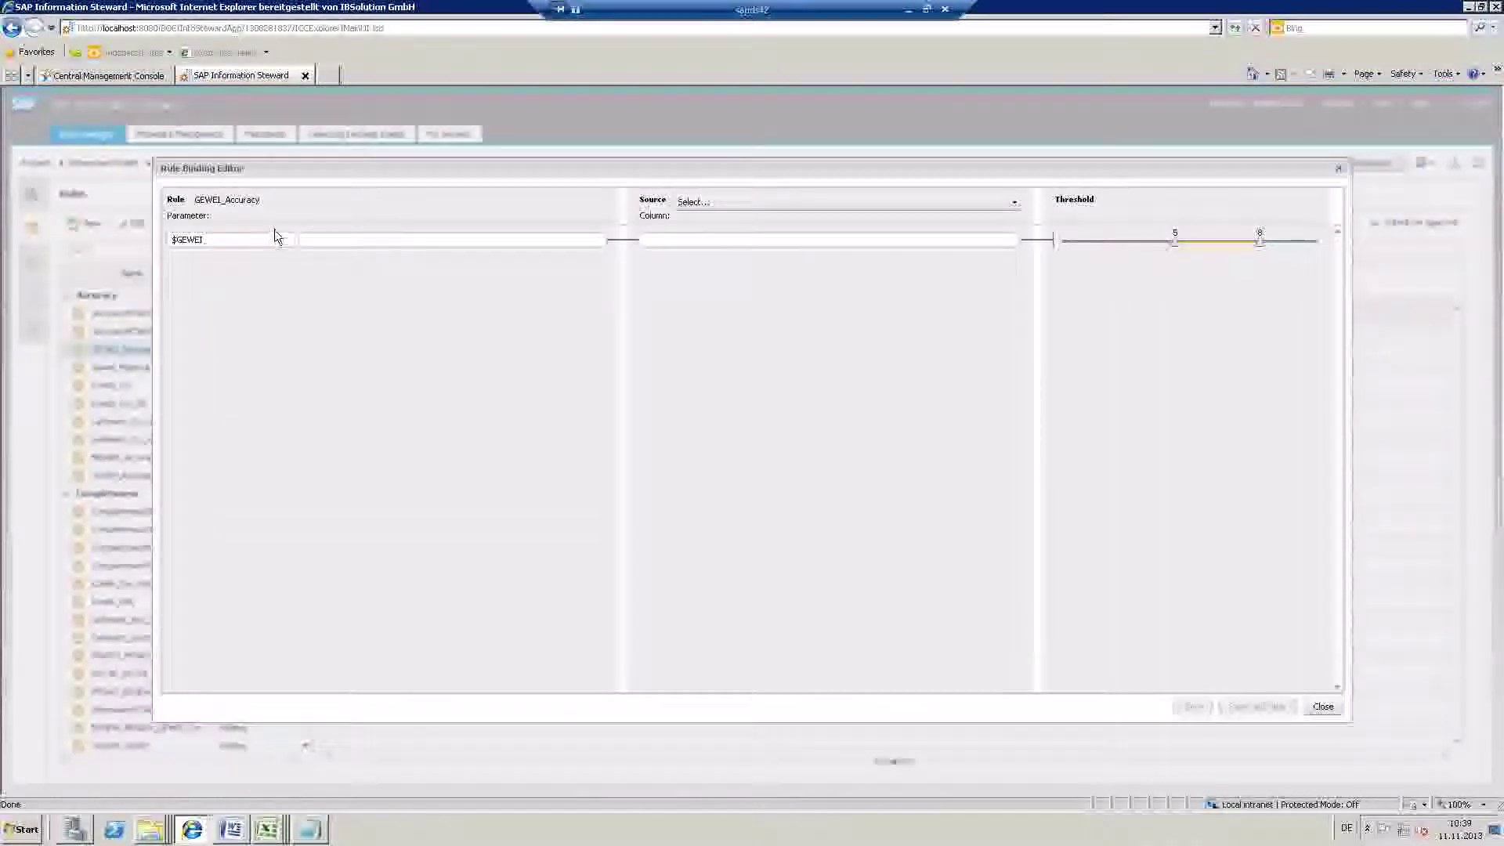
pyautogui.click(749, 207)
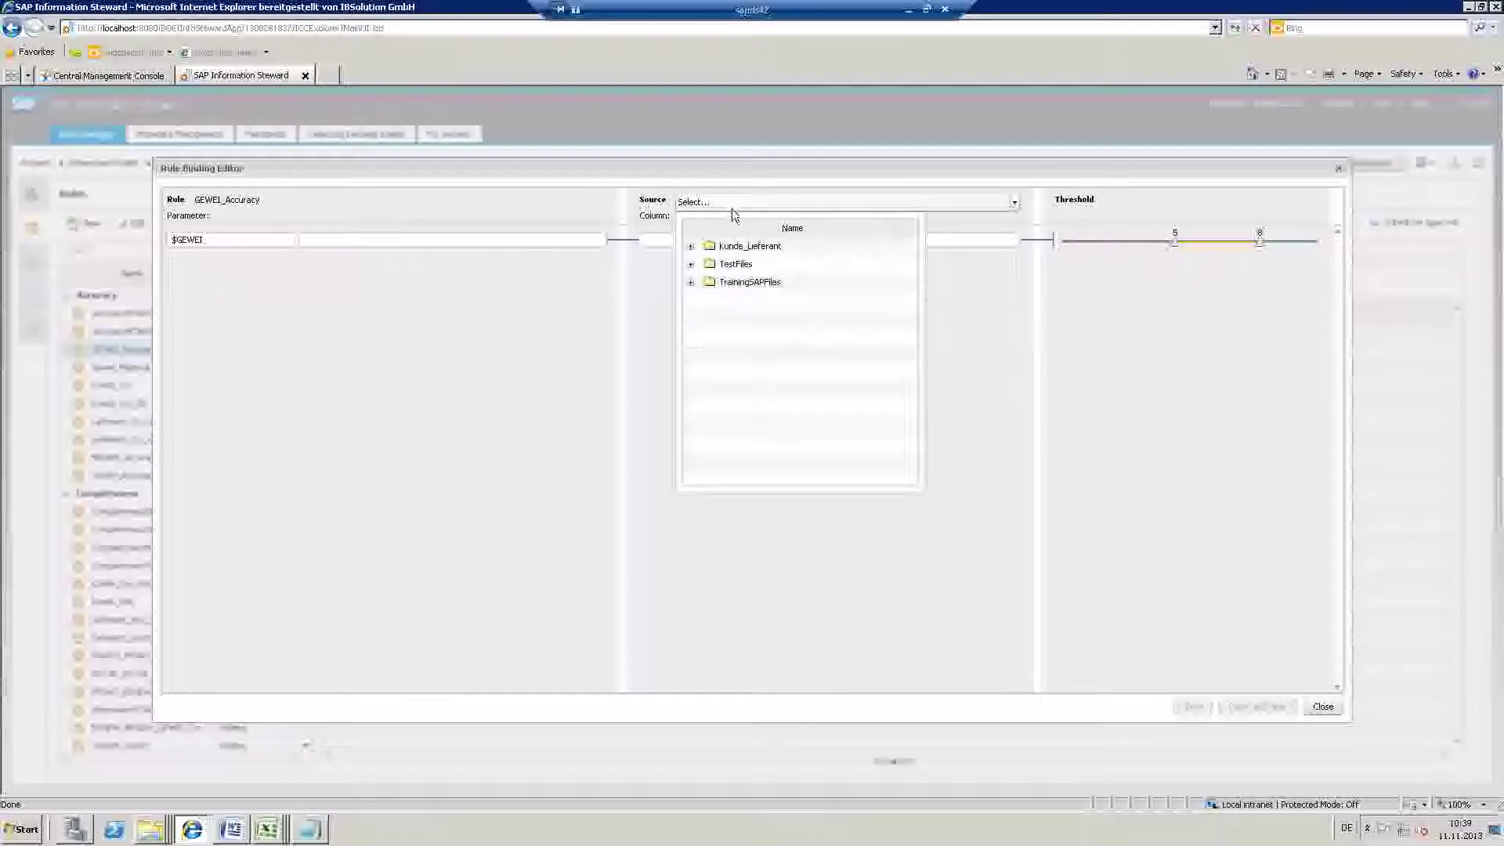
pyautogui.click(691, 246)
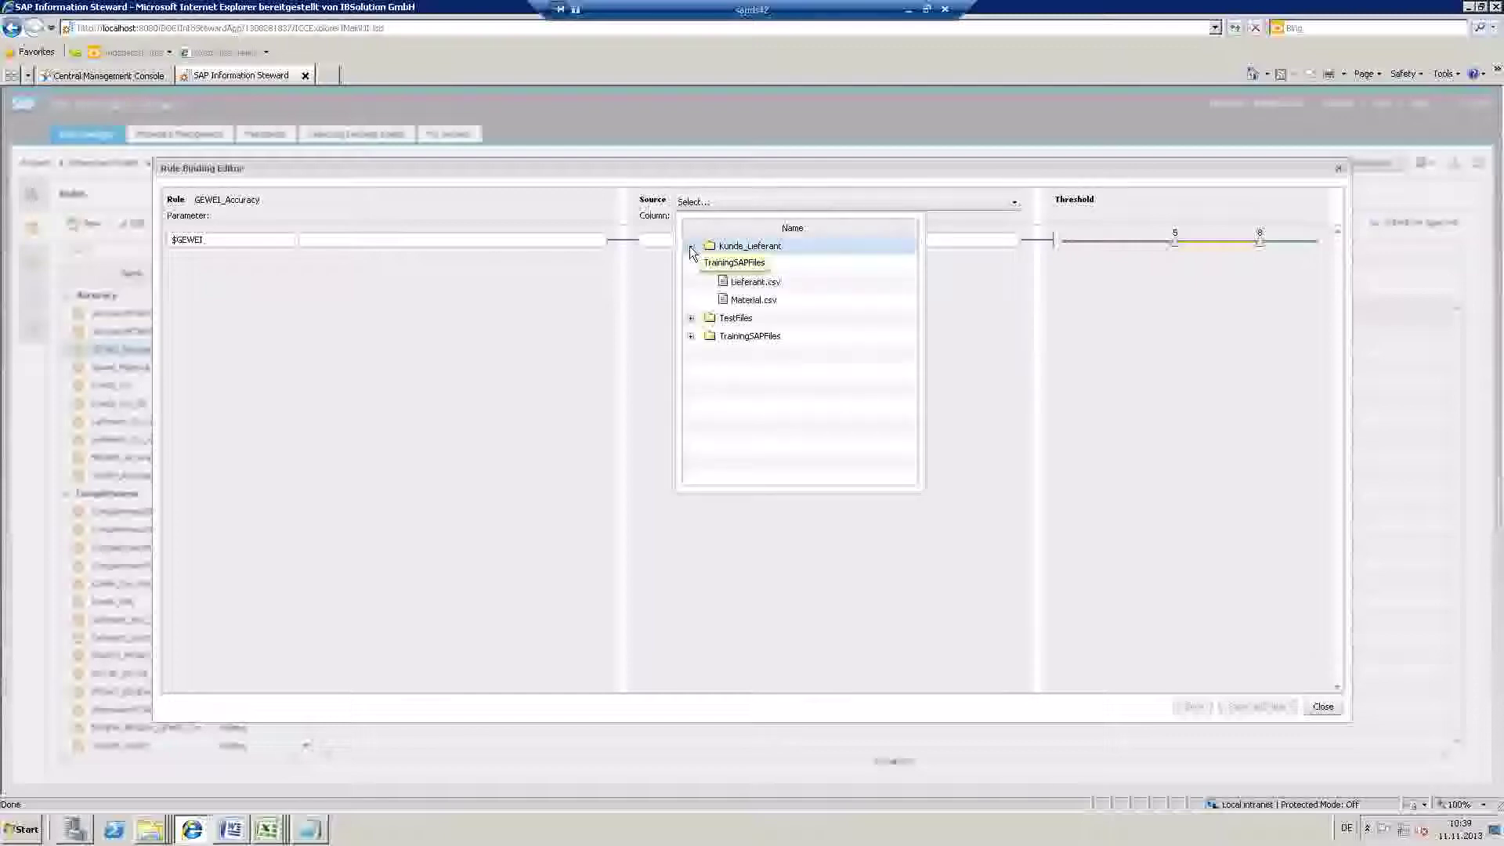
pyautogui.click(740, 300)
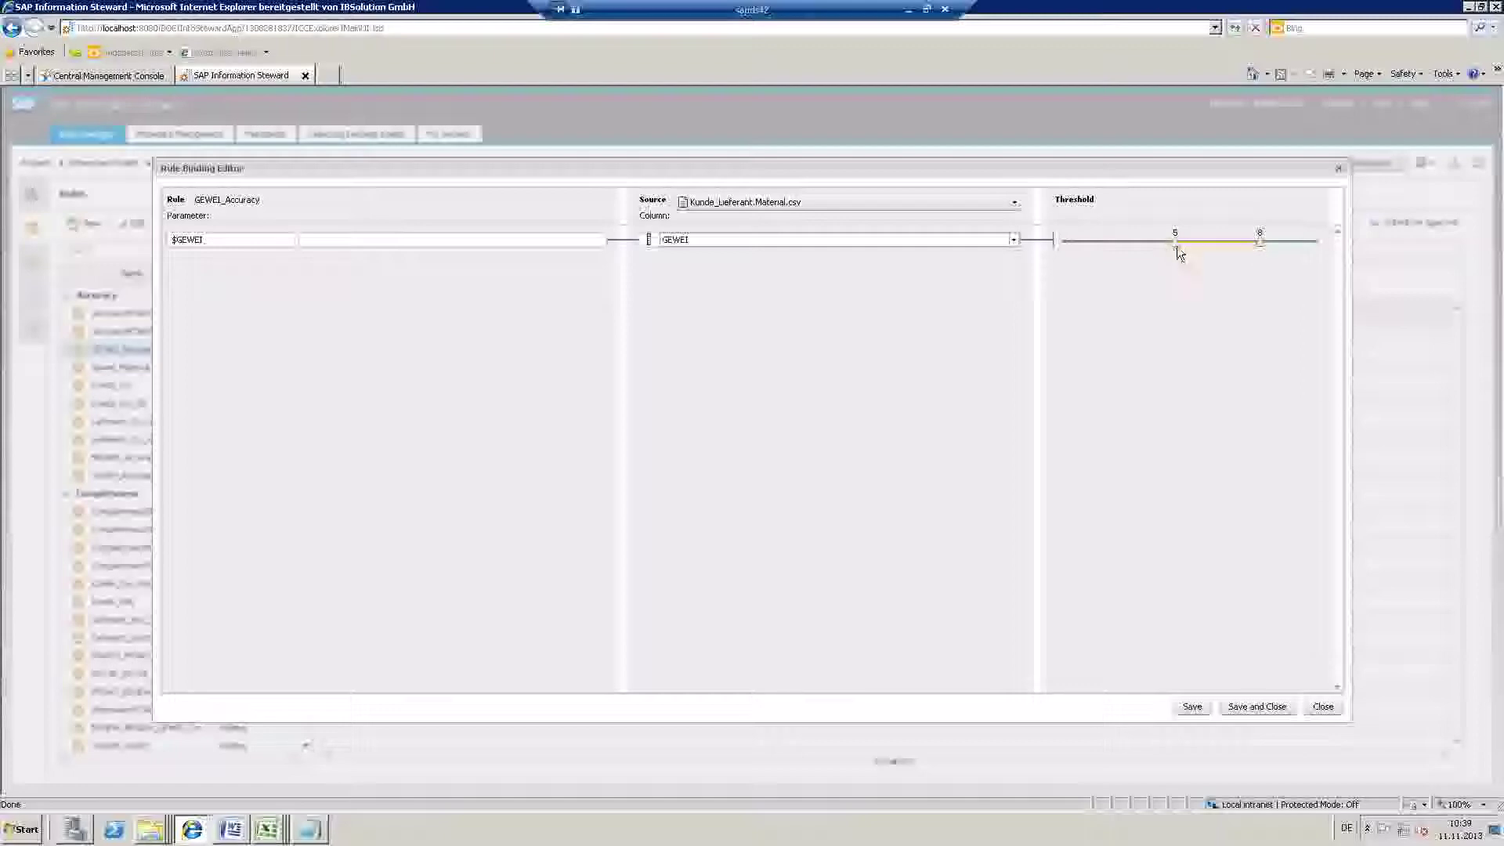
pyautogui.moveTo(1261, 245); pyautogui.dragTo(1304, 247)
pyautogui.moveTo(1303, 250); pyautogui.dragTo(1293, 249)
pyautogui.click(1255, 708)
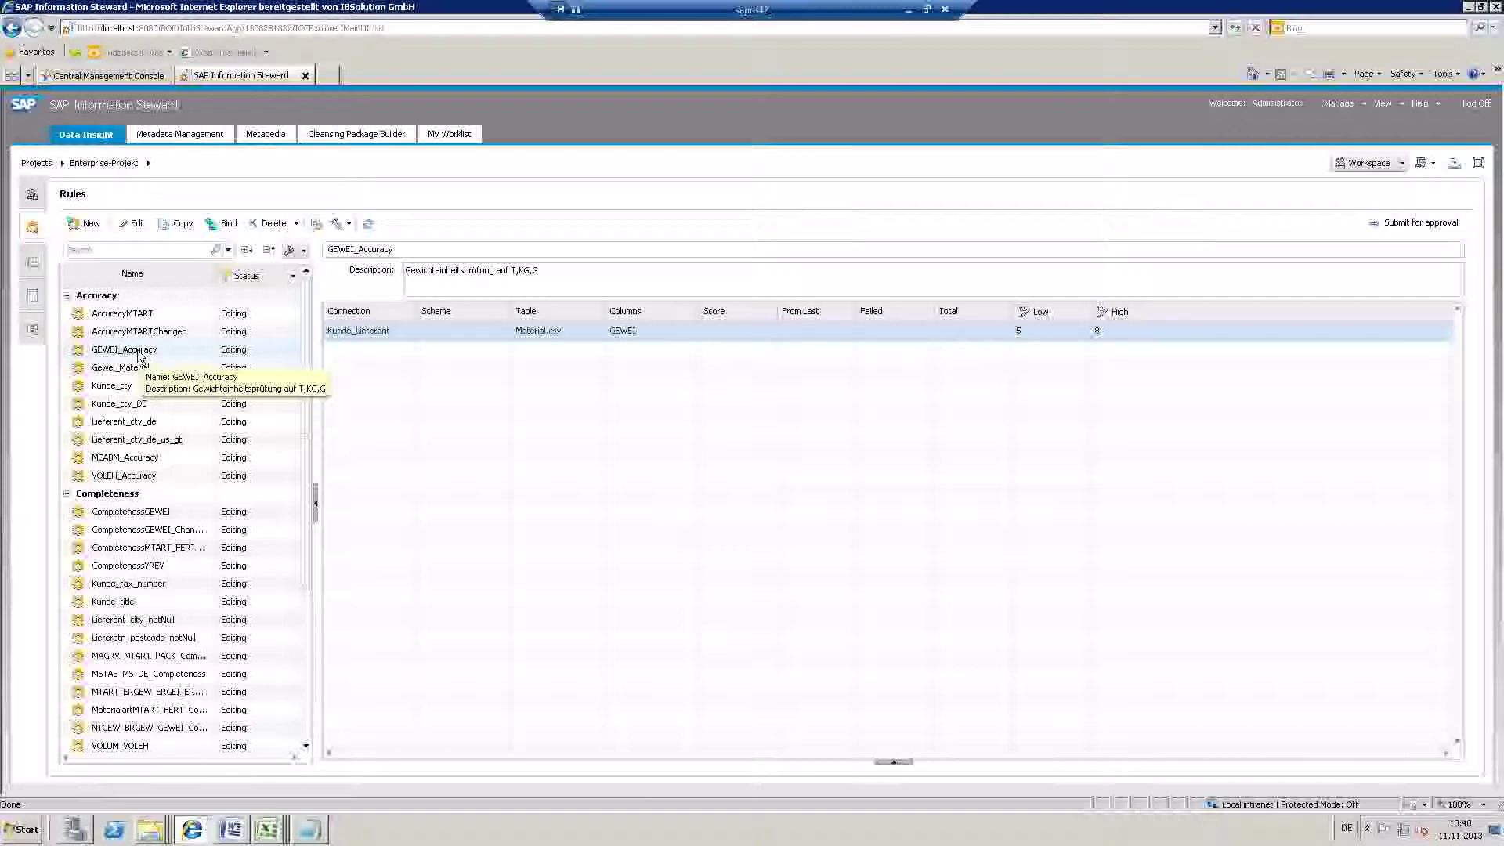
# - Calculate the rule score for Kunde_Lieferant's Material.csv with a task named GEWEI_Material1, and expand the table's columns in the rule results
pyautogui.click(33, 196)
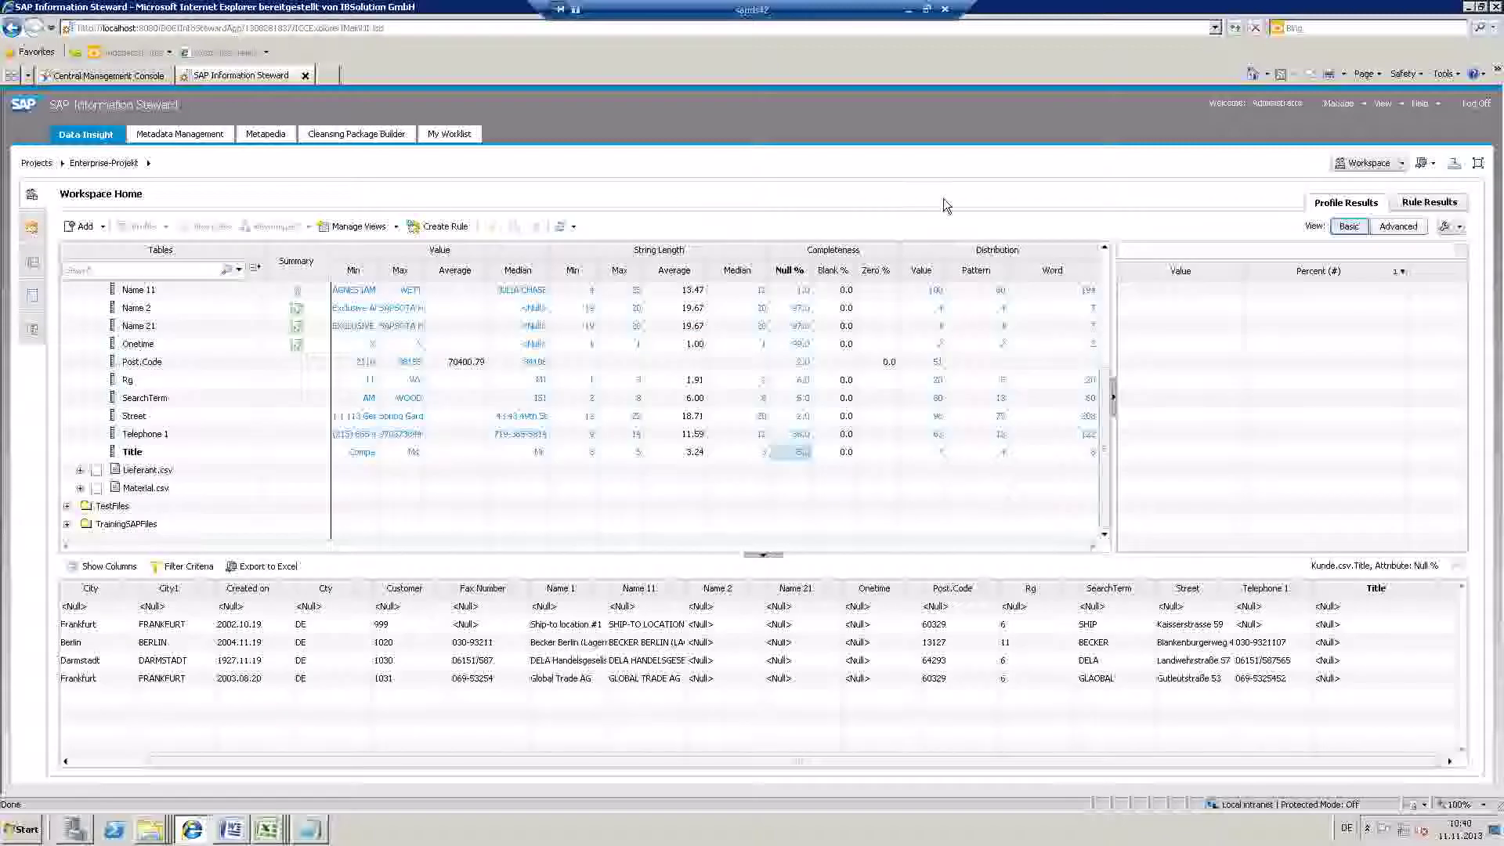
pyautogui.click(1428, 202)
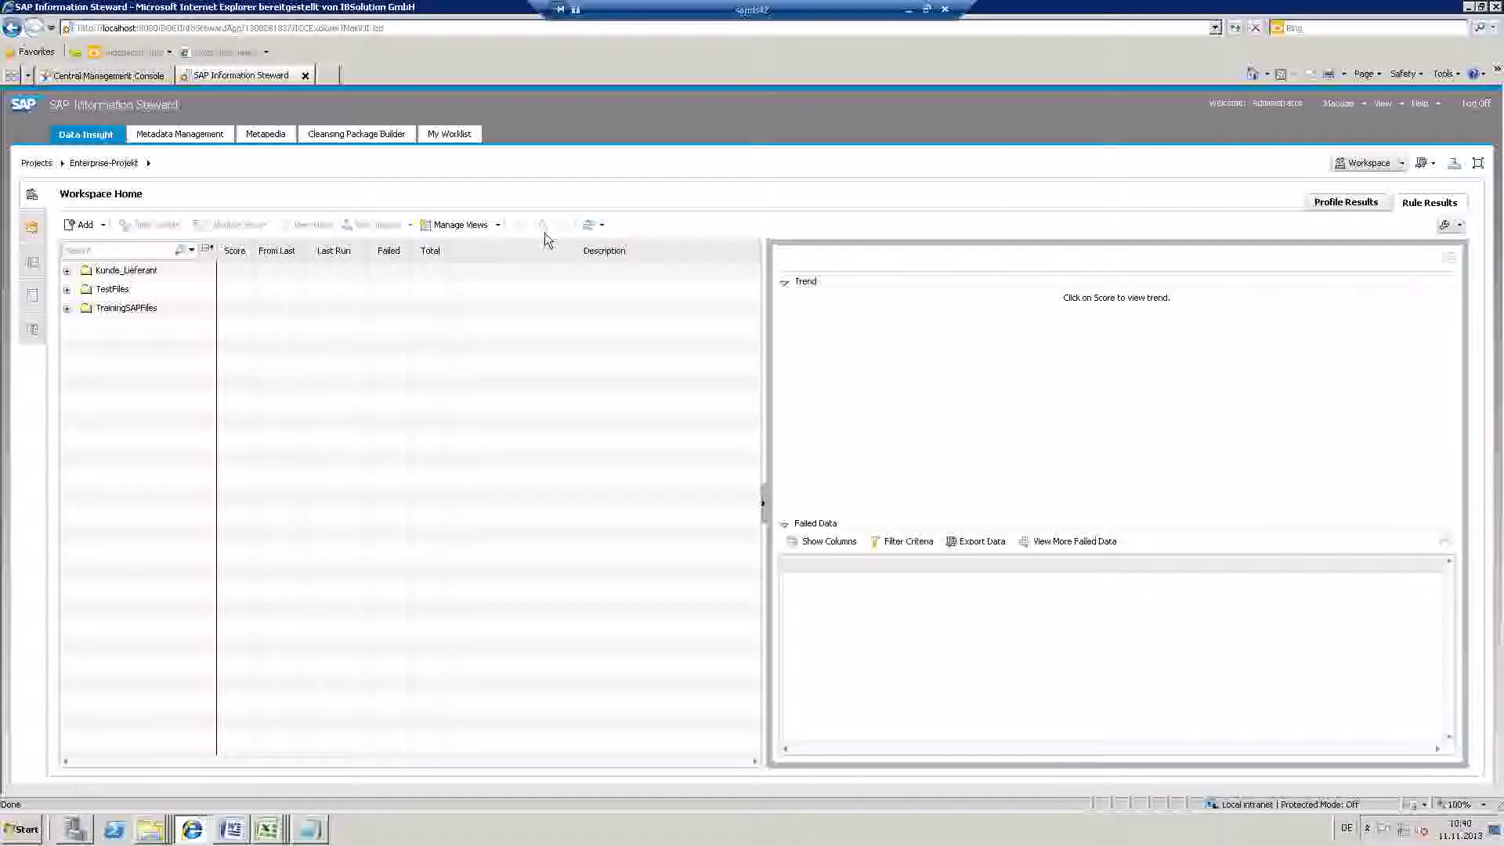
pyautogui.click(67, 271)
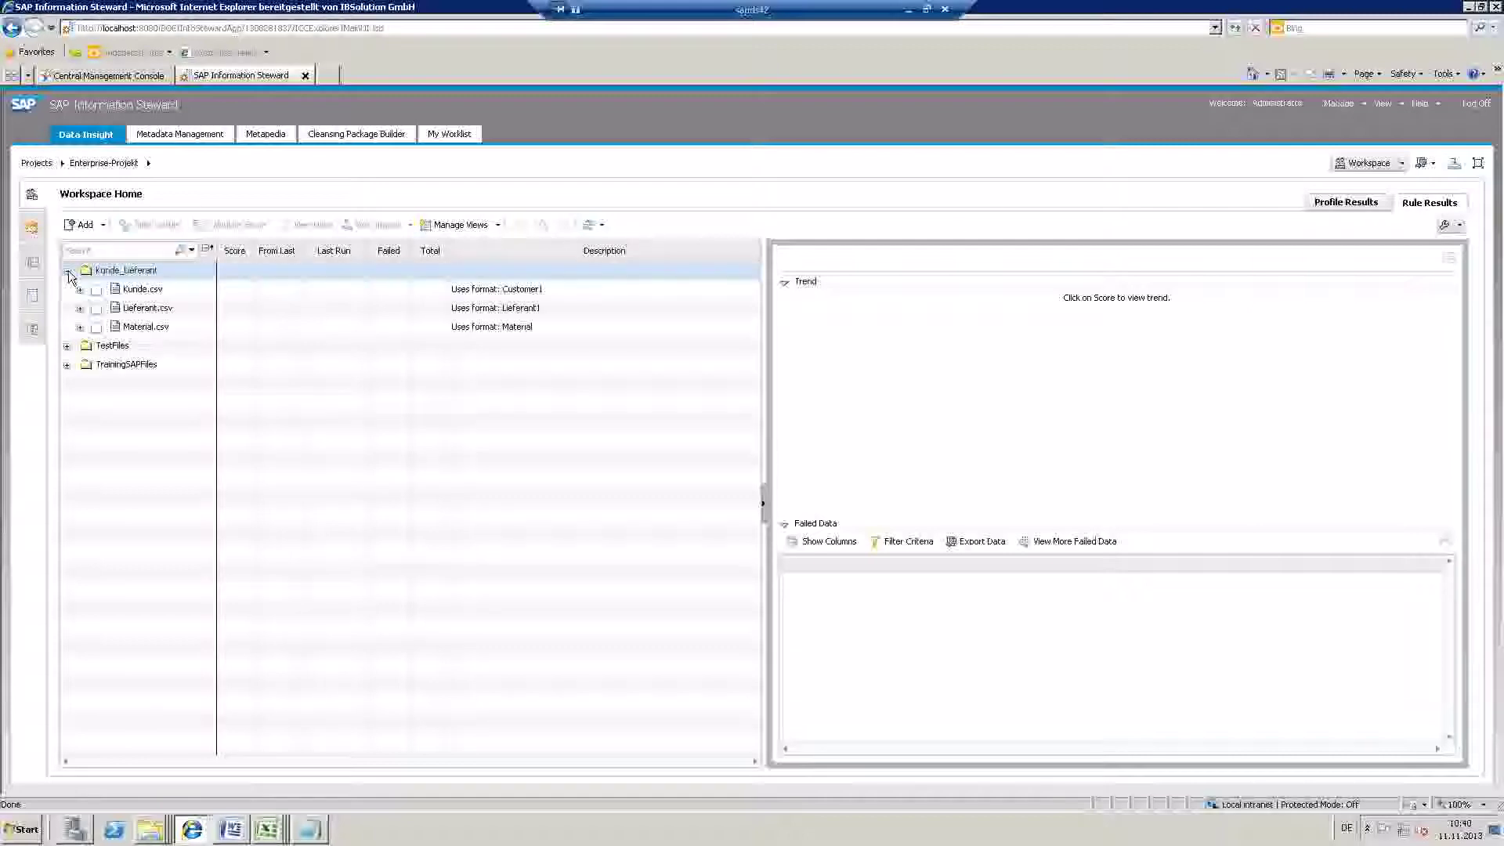
pyautogui.click(94, 328)
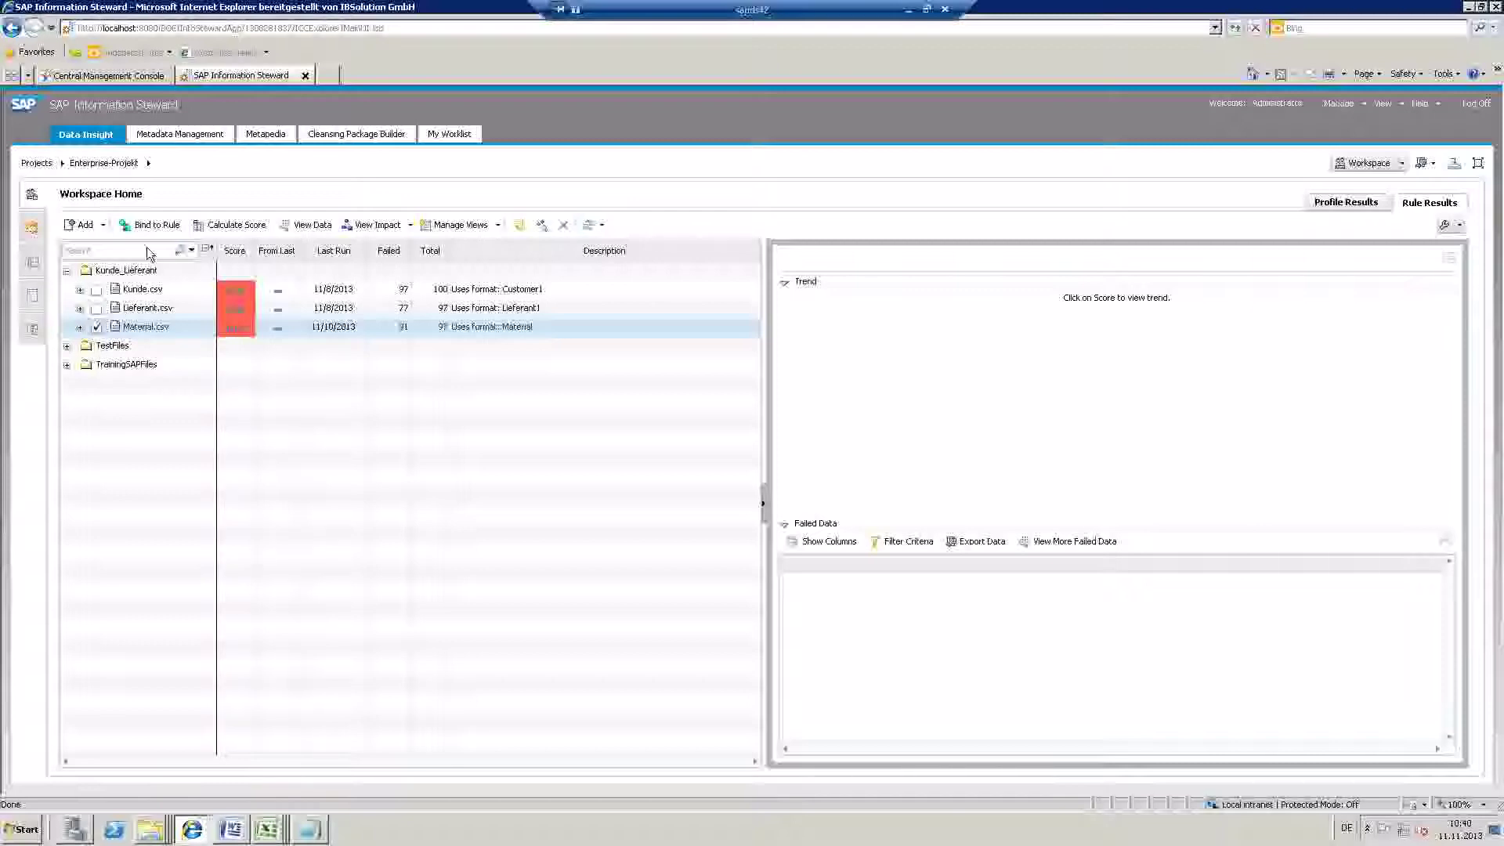
pyautogui.click(225, 227)
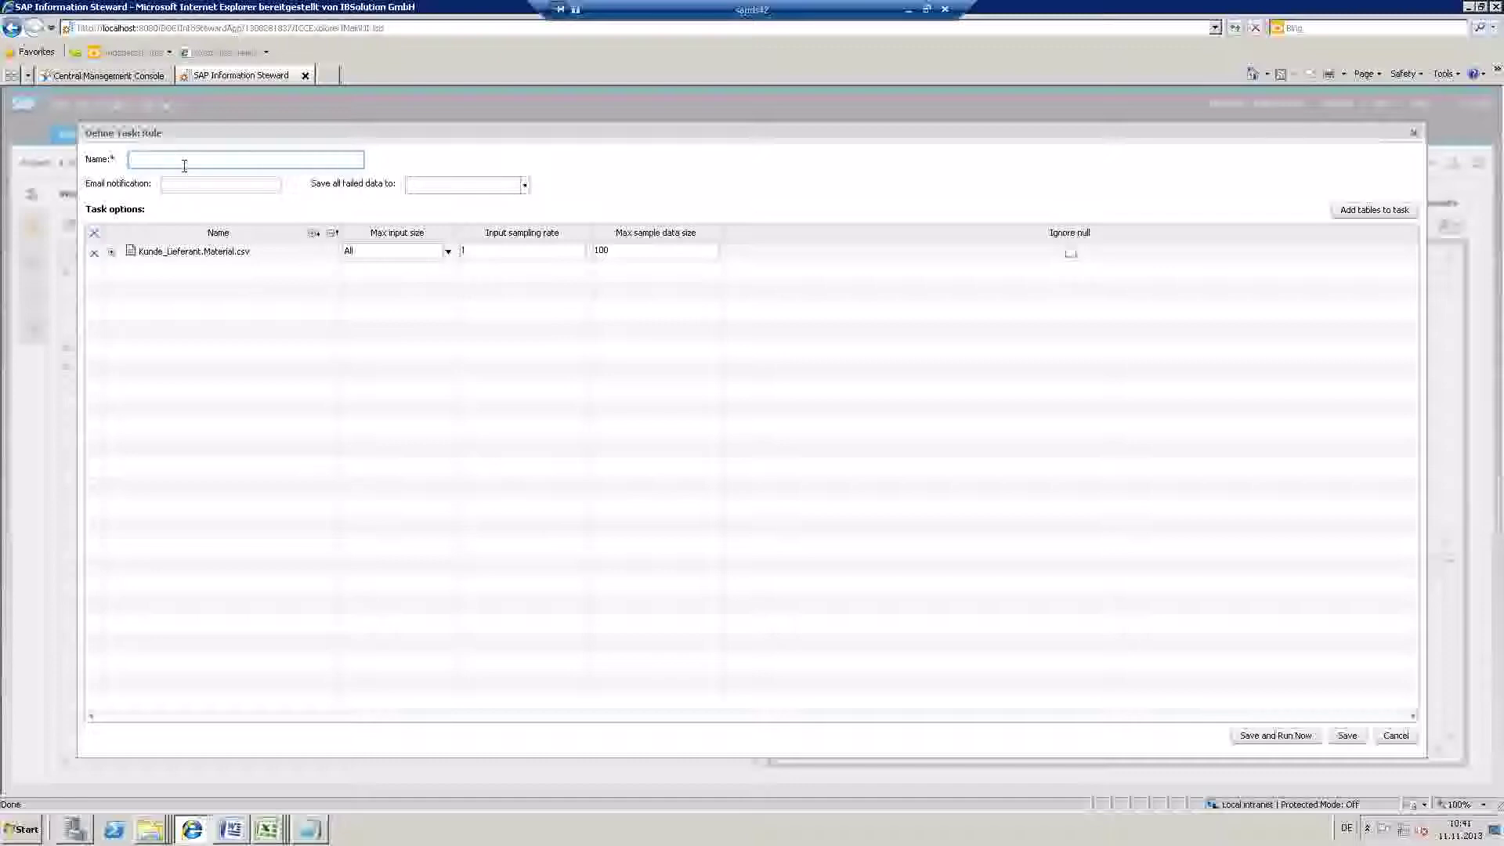
pyautogui.write('GEWEI_Material')
pyautogui.click(1271, 739)
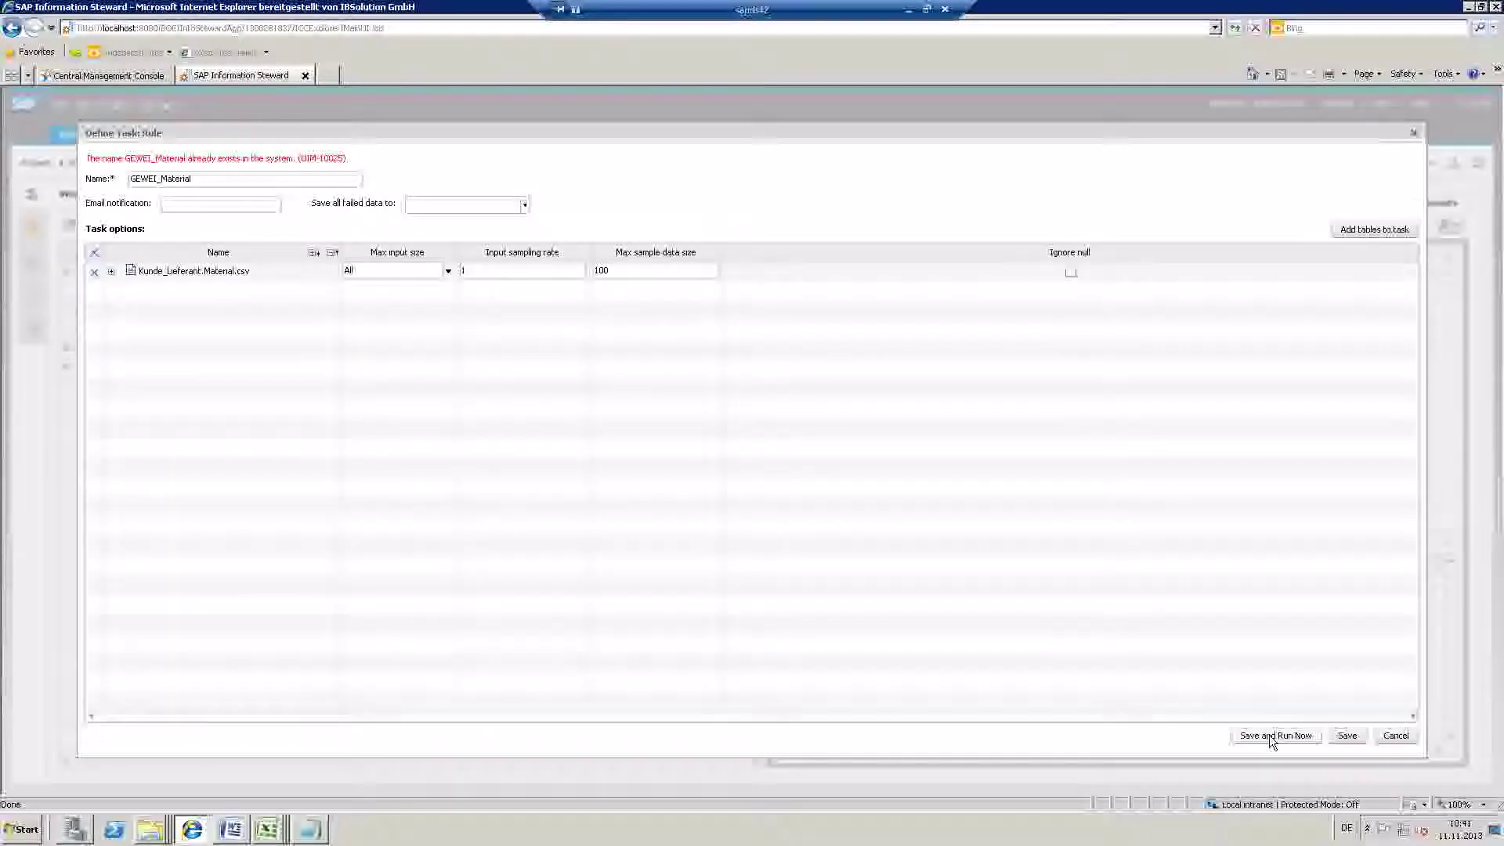
pyautogui.click(234, 185)
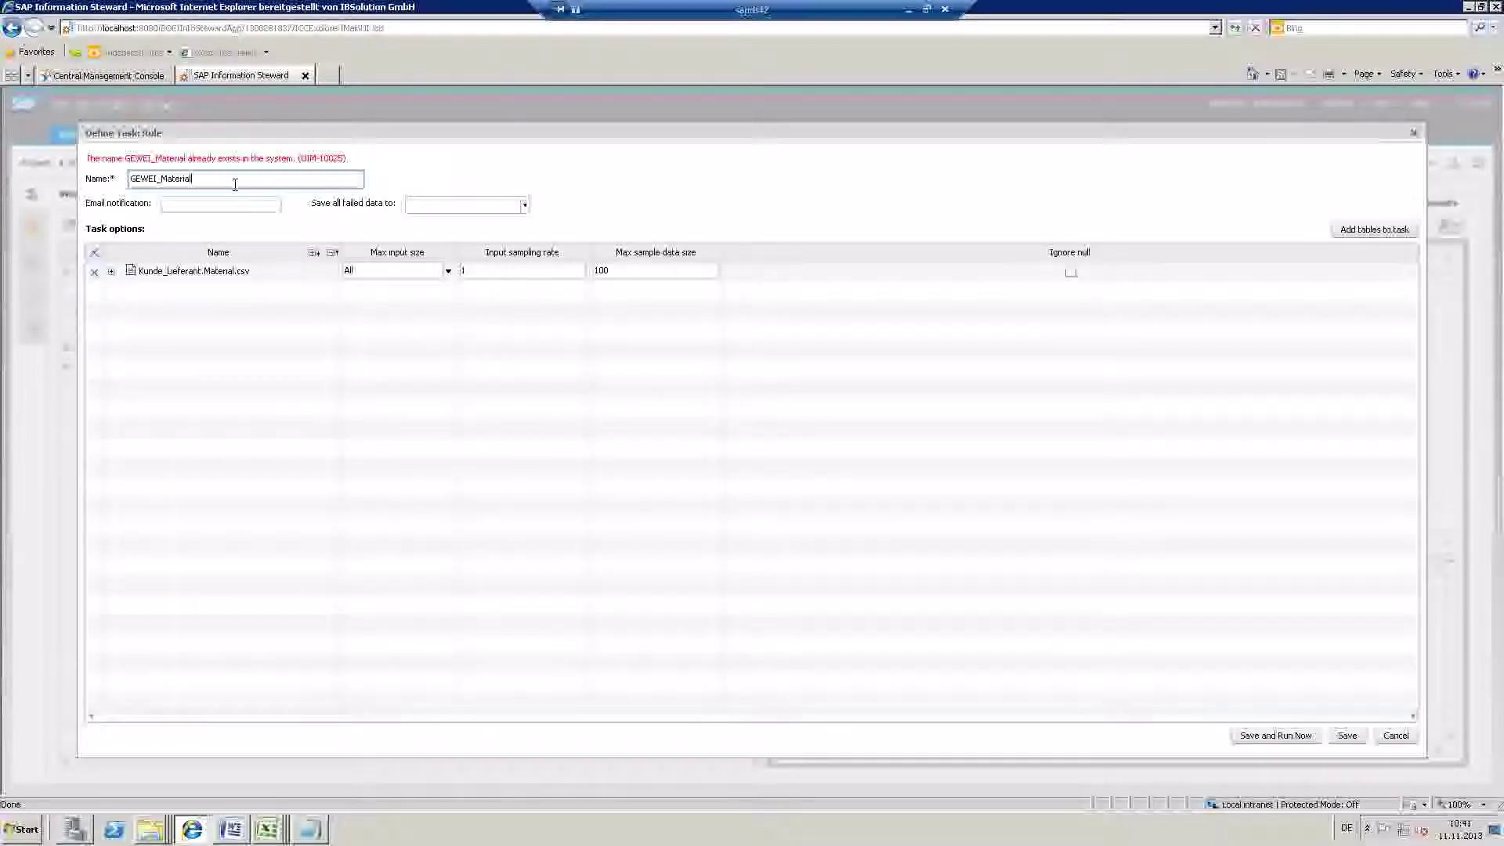
pyautogui.write('1')
pyautogui.click(1268, 737)
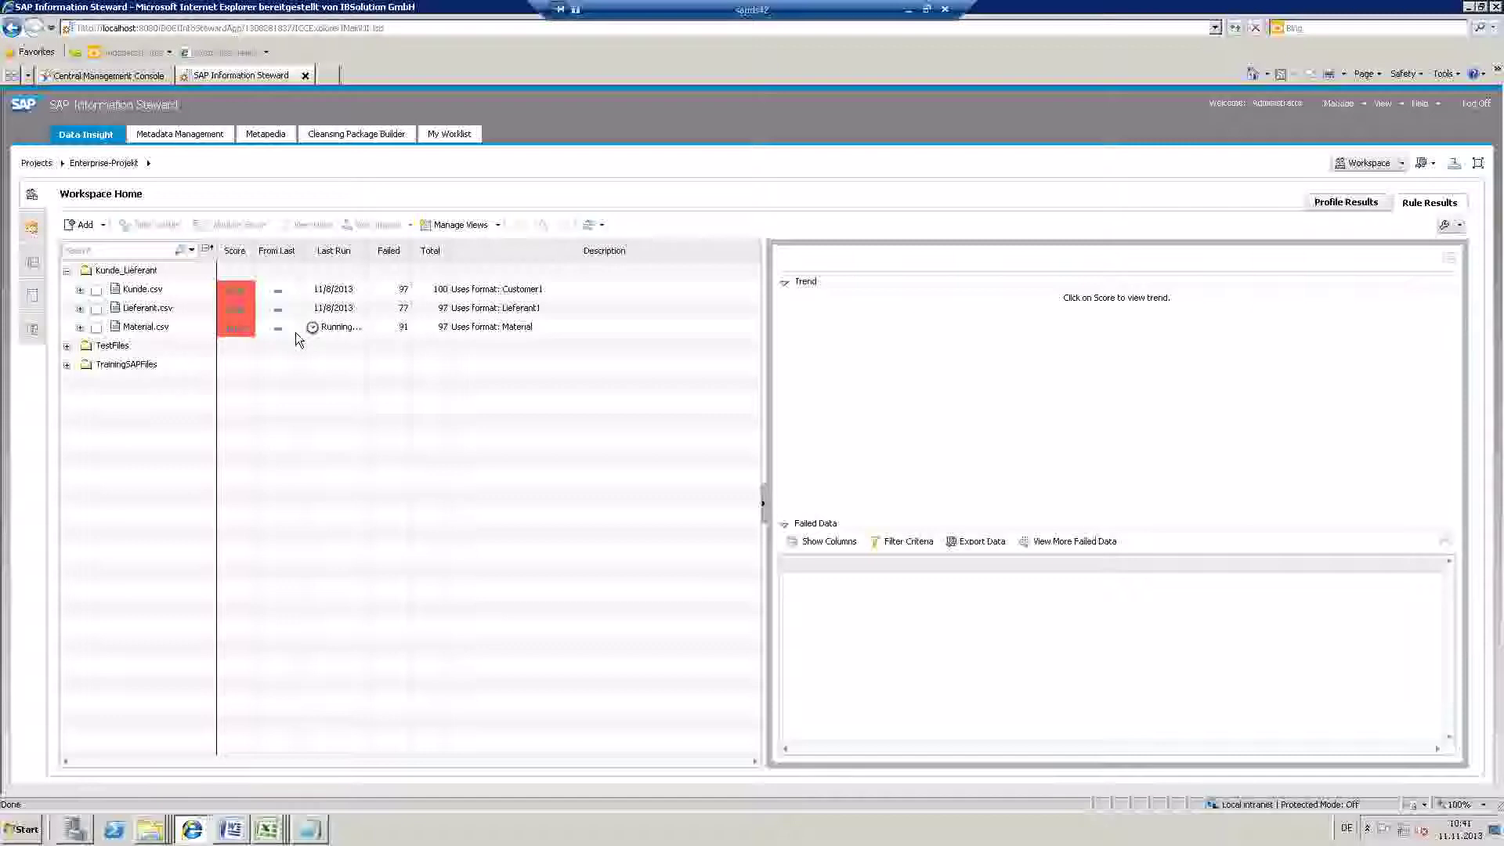
pyautogui.click(80, 327)
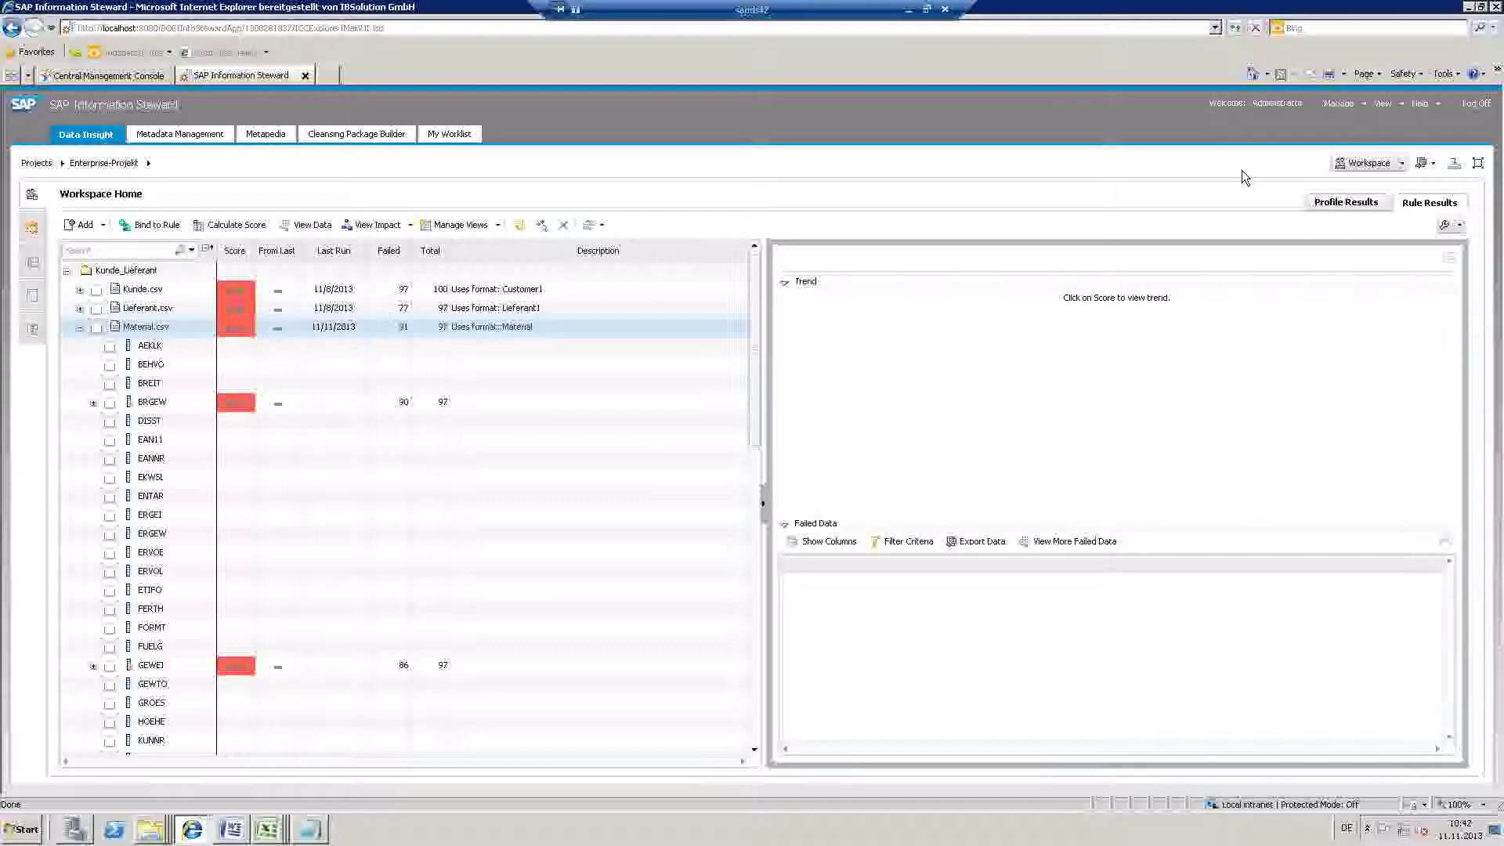
# - Add the GEWEI_Accuracy rule to the Accuracy dimension of the Material key data domain in the scorecard setup
pyautogui.click(32, 263)
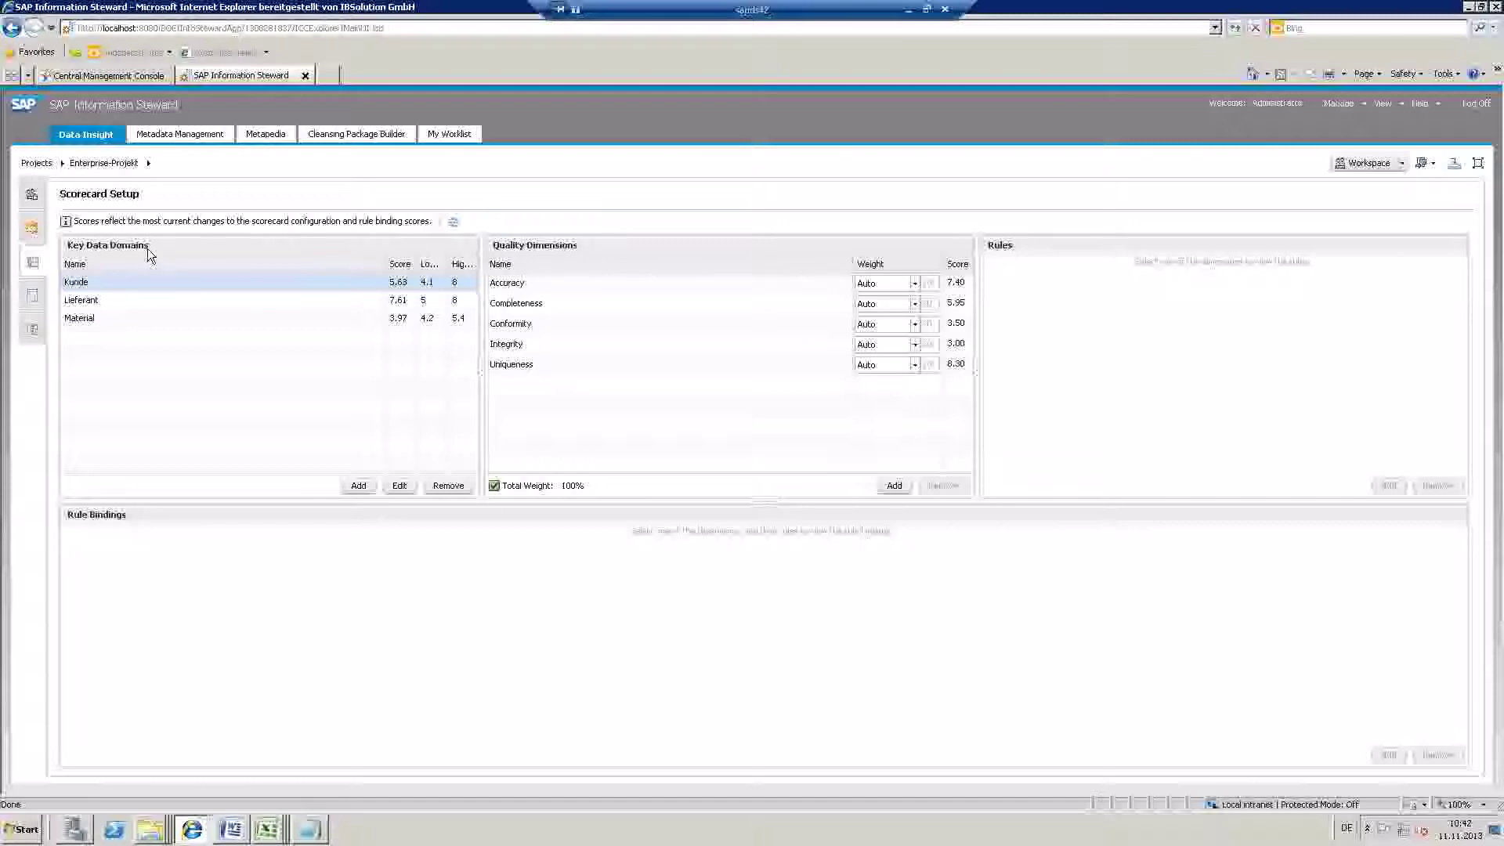
pyautogui.click(107, 318)
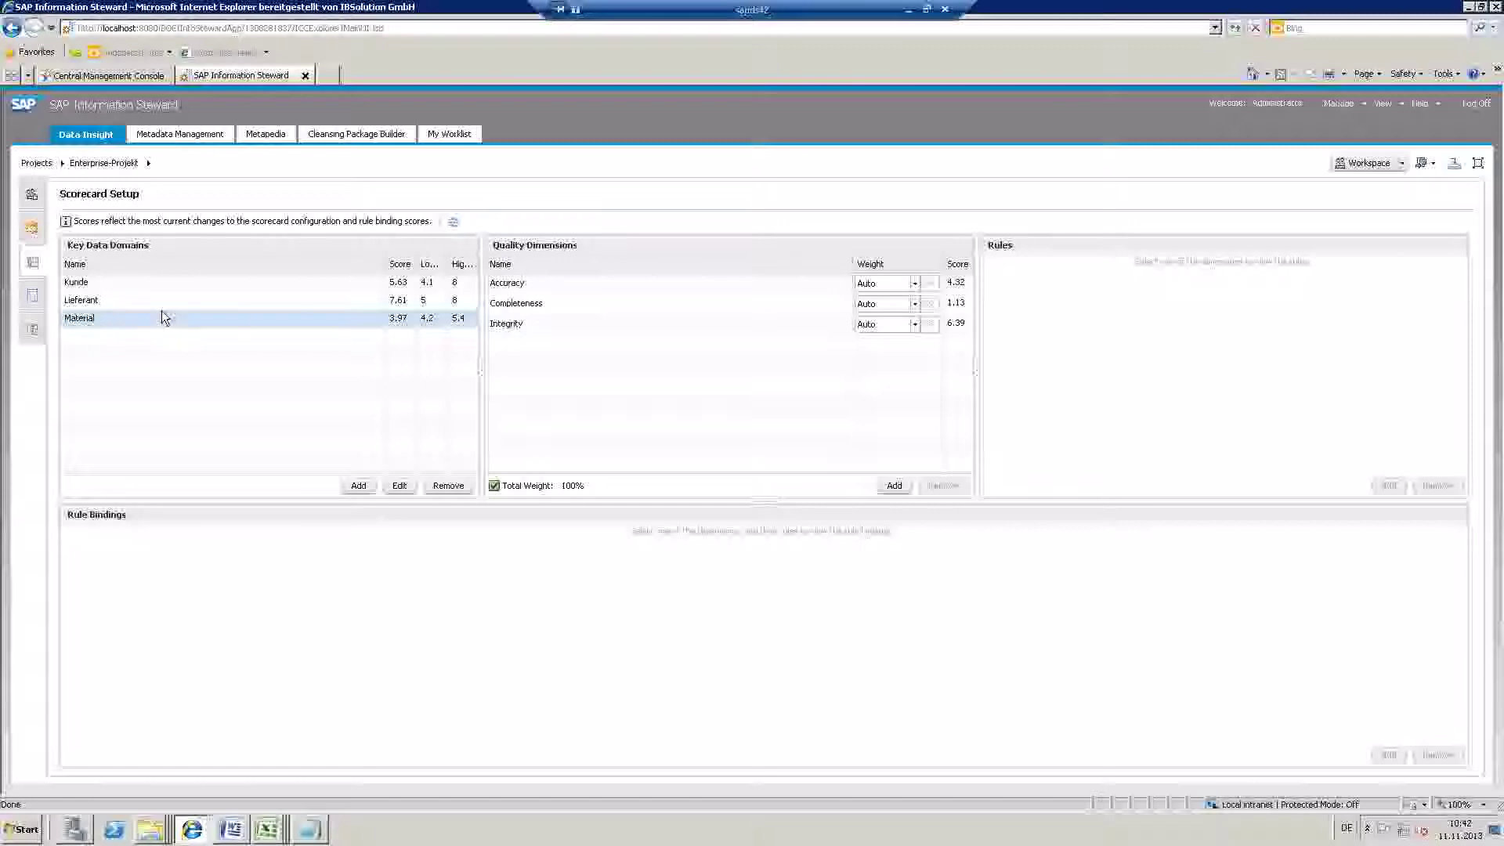
pyautogui.click(530, 283)
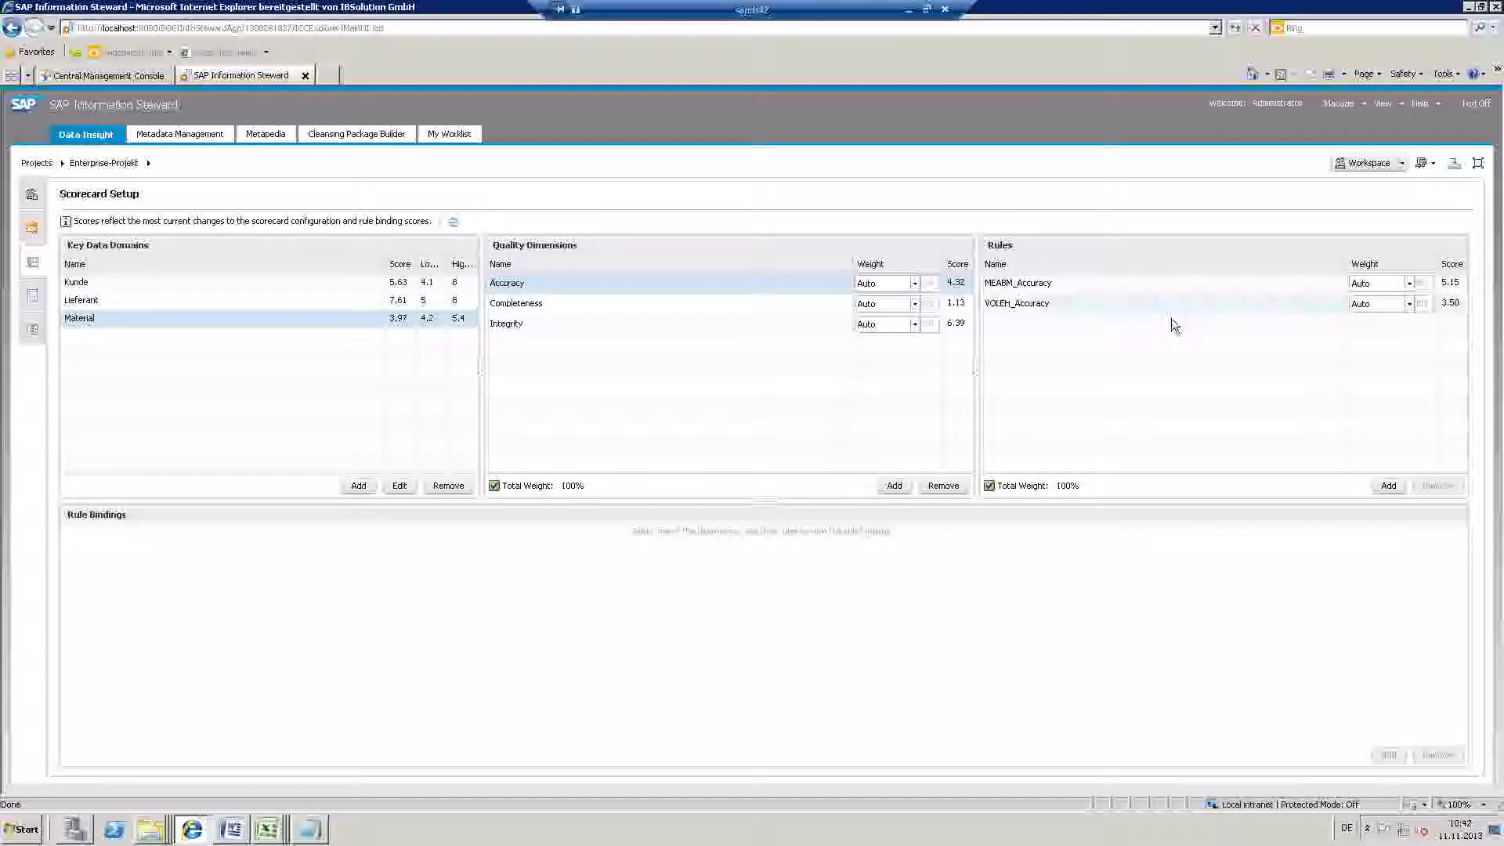
pyautogui.click(1390, 487)
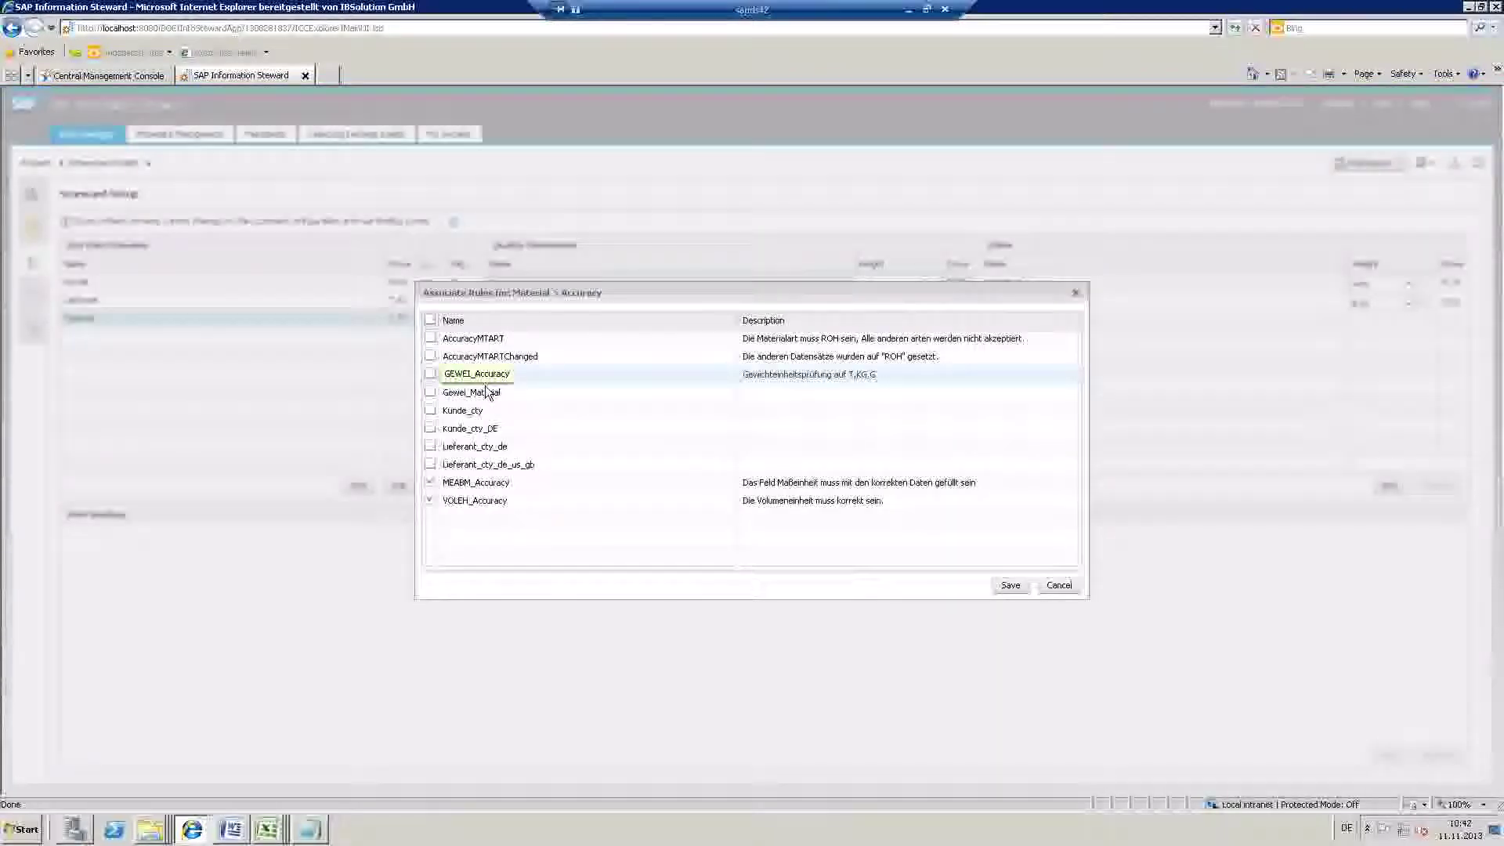
pyautogui.click(430, 373)
pyautogui.click(1010, 588)
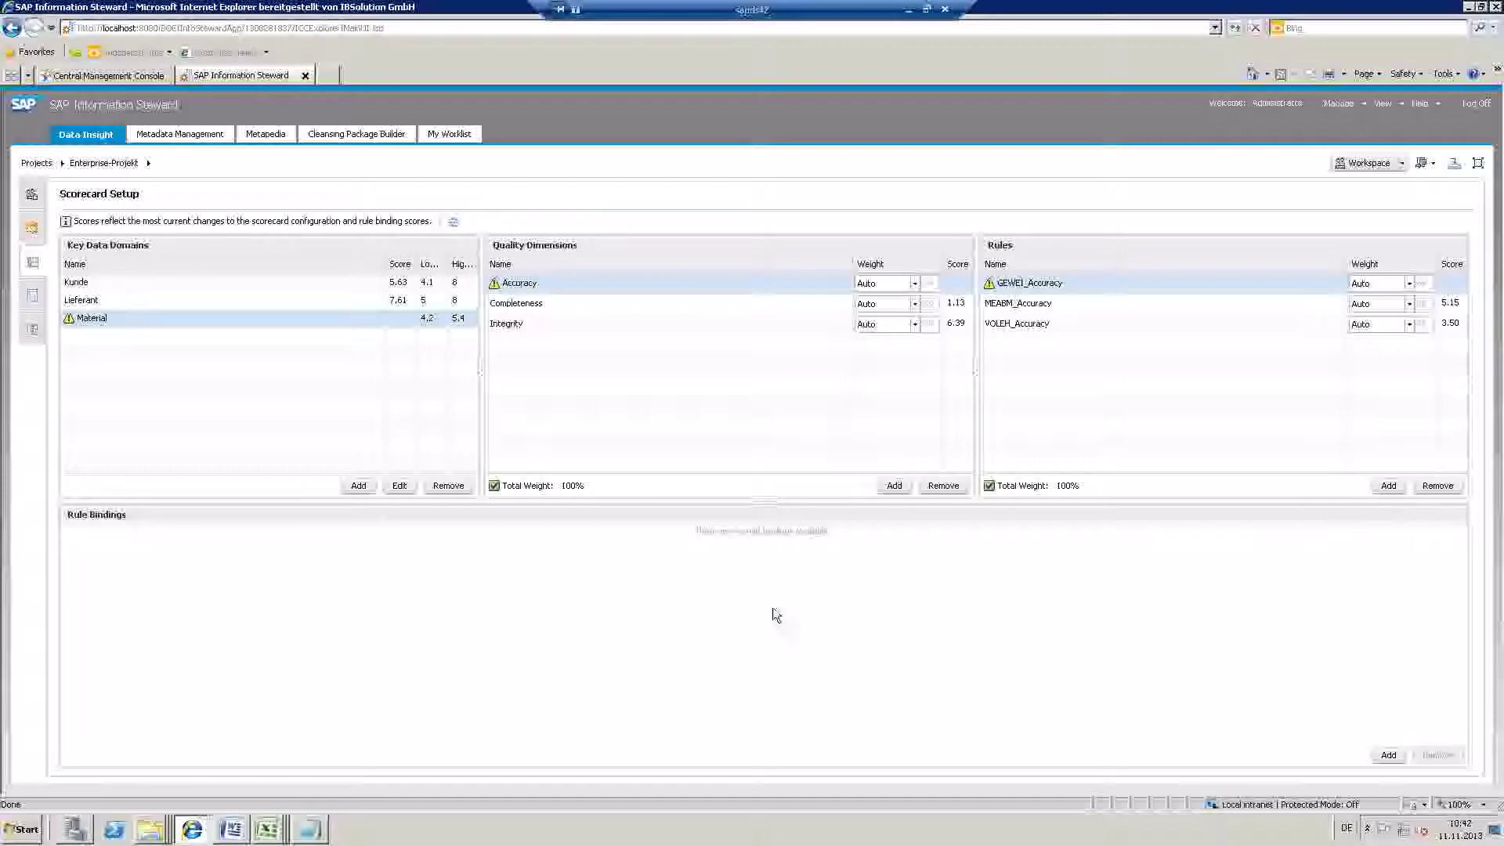
# - Associate the Kunde_Lieferant Material.csv GEWEI binding with the GEWEI_Accuracy rule in the scorecard setup and save it
pyautogui.click(1388, 755)
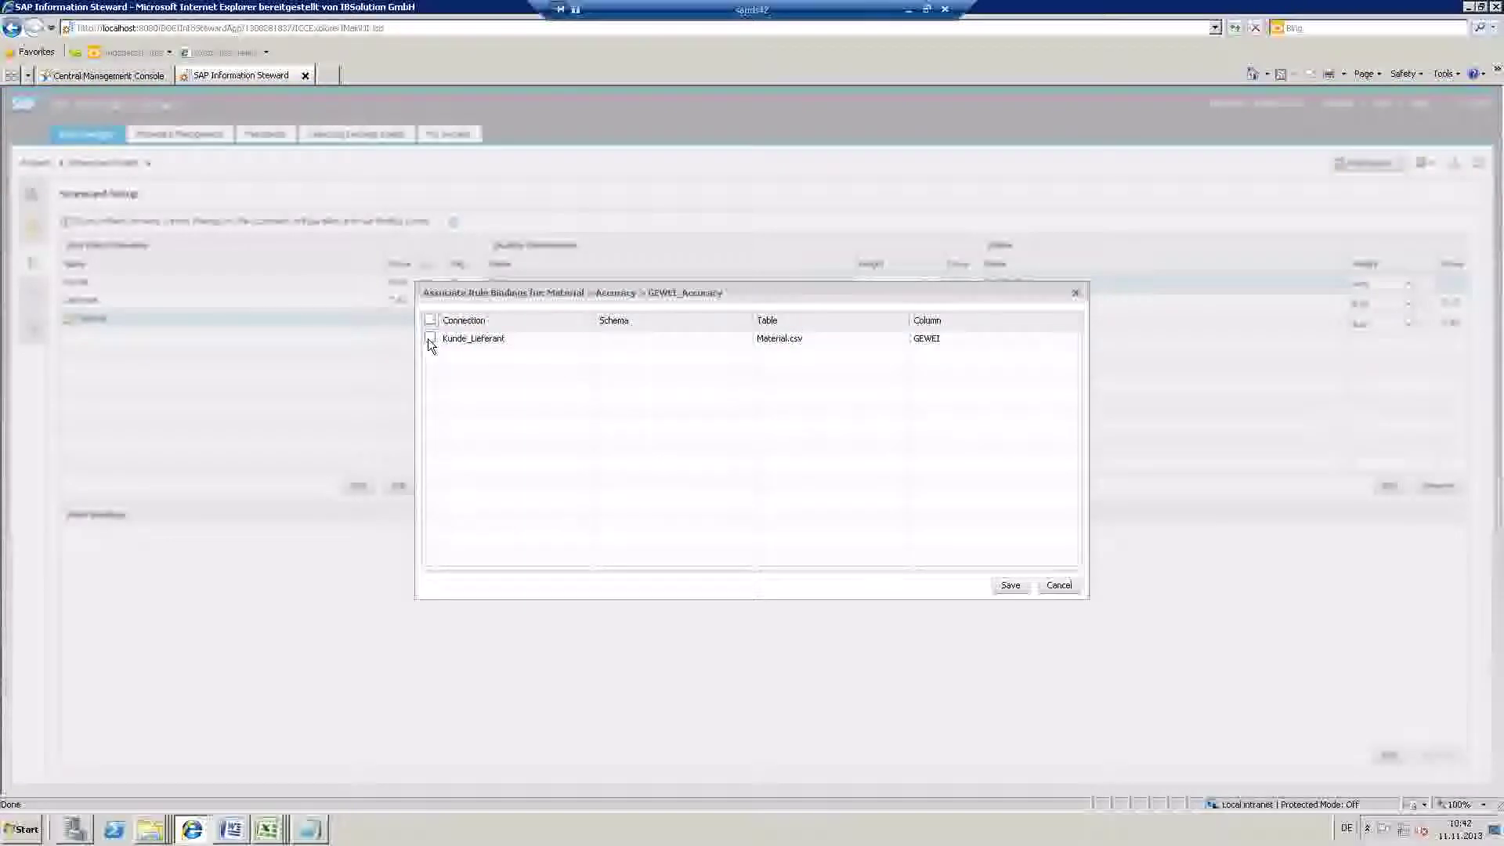
pyautogui.click(431, 338)
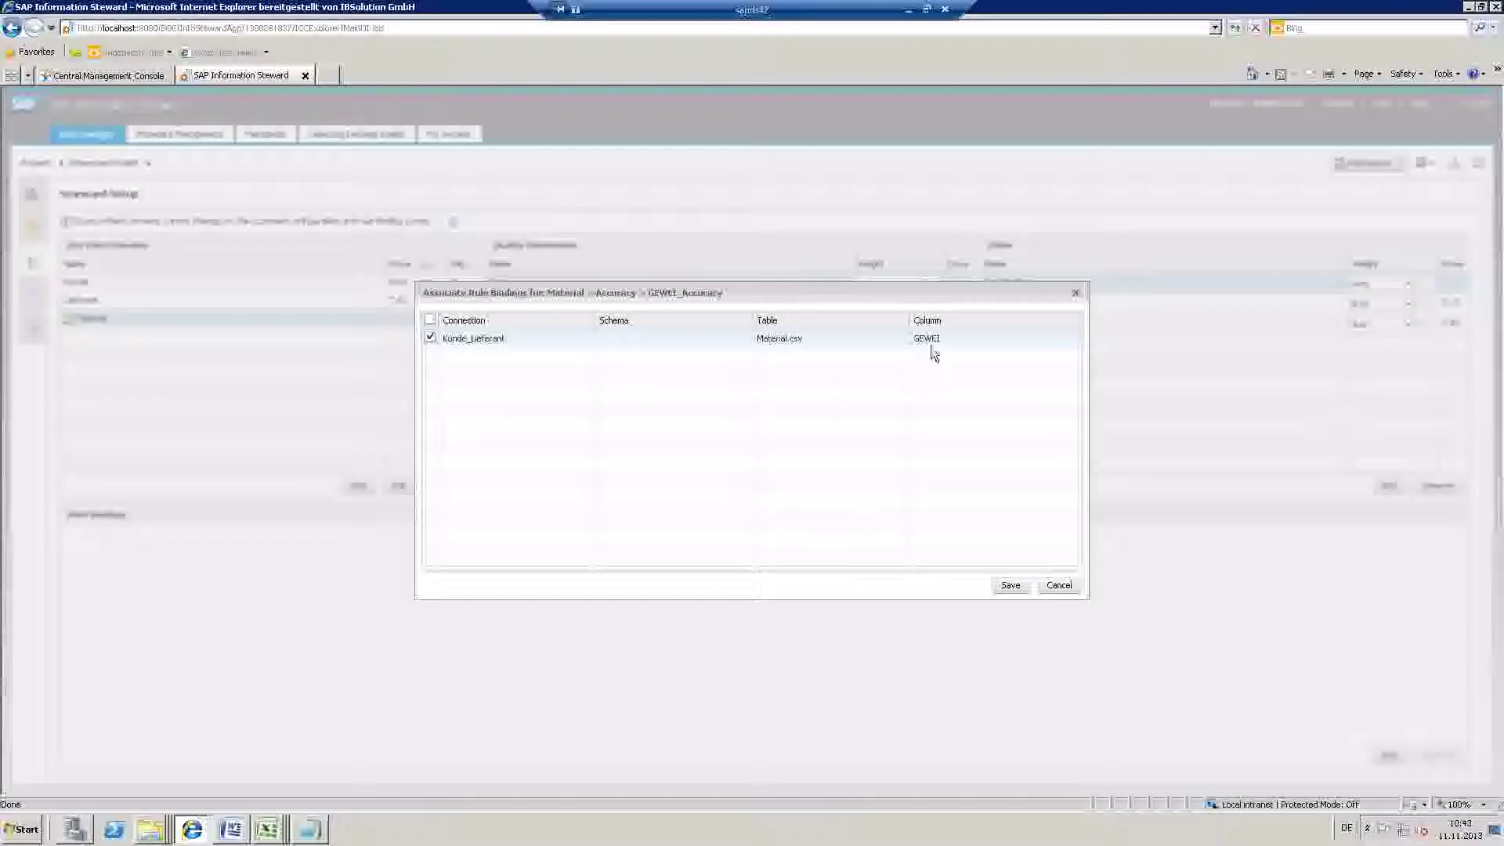
pyautogui.click(1010, 587)
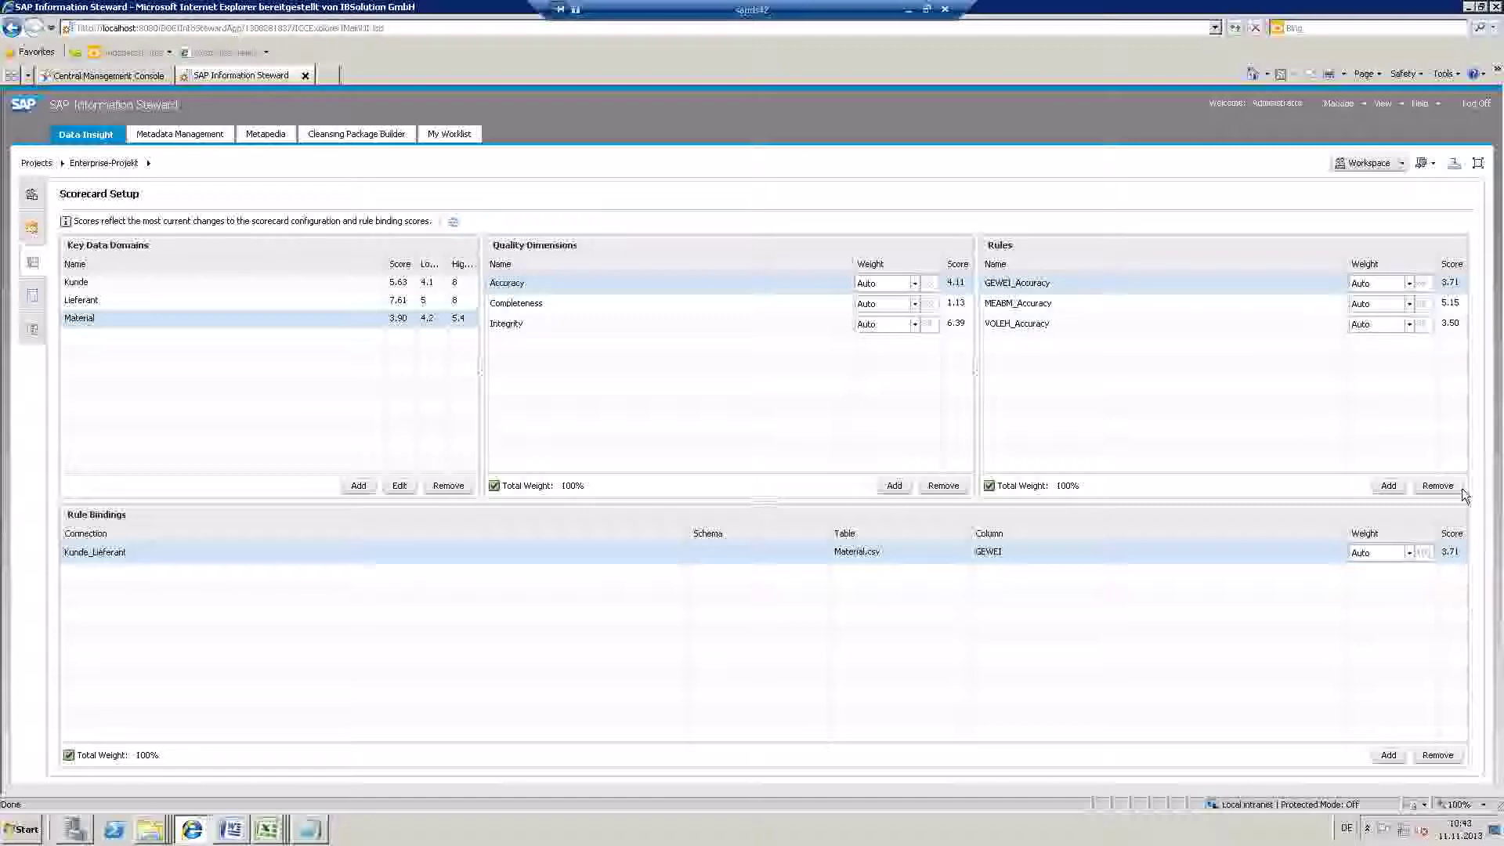
# - Switch the project from the workspace to the Scorecard view to inspect the quality scores
pyautogui.click(1402, 165)
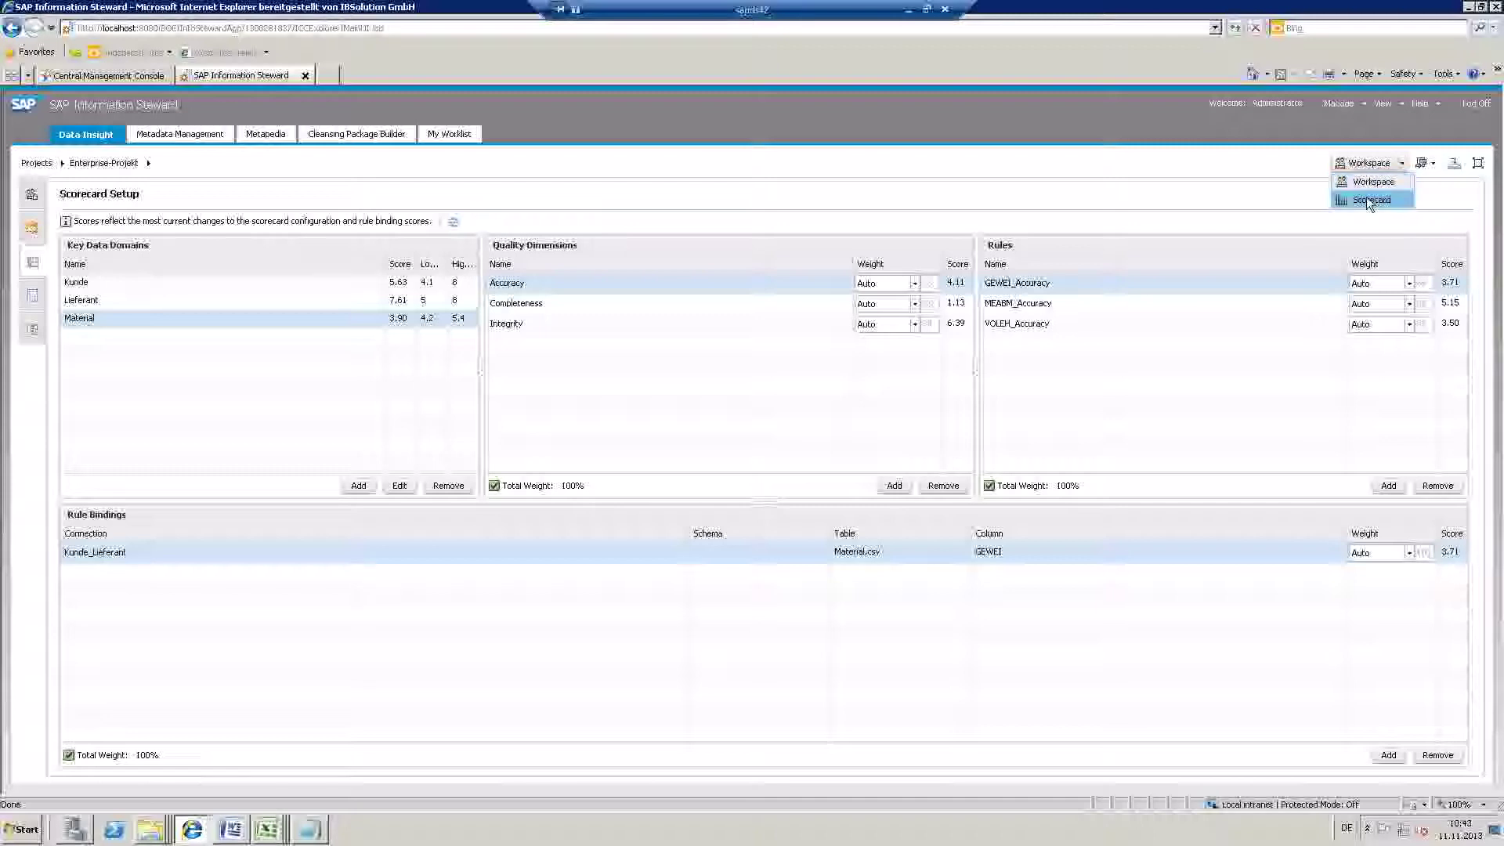
pyautogui.click(1370, 201)
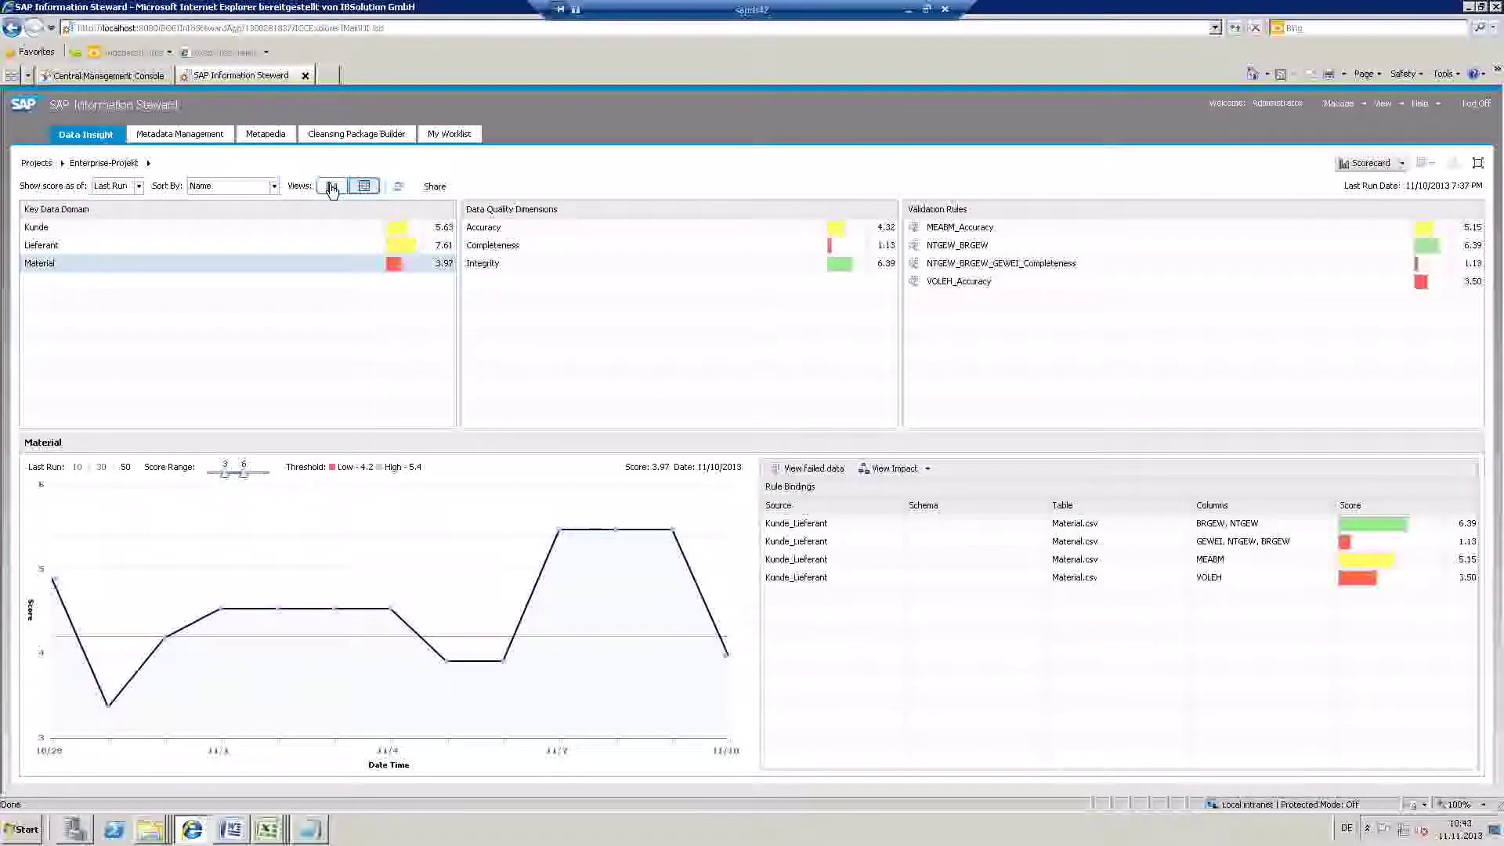
# - Display the key data domains as graphical score tiles and show their scores as of Now
pyautogui.click(331, 188)
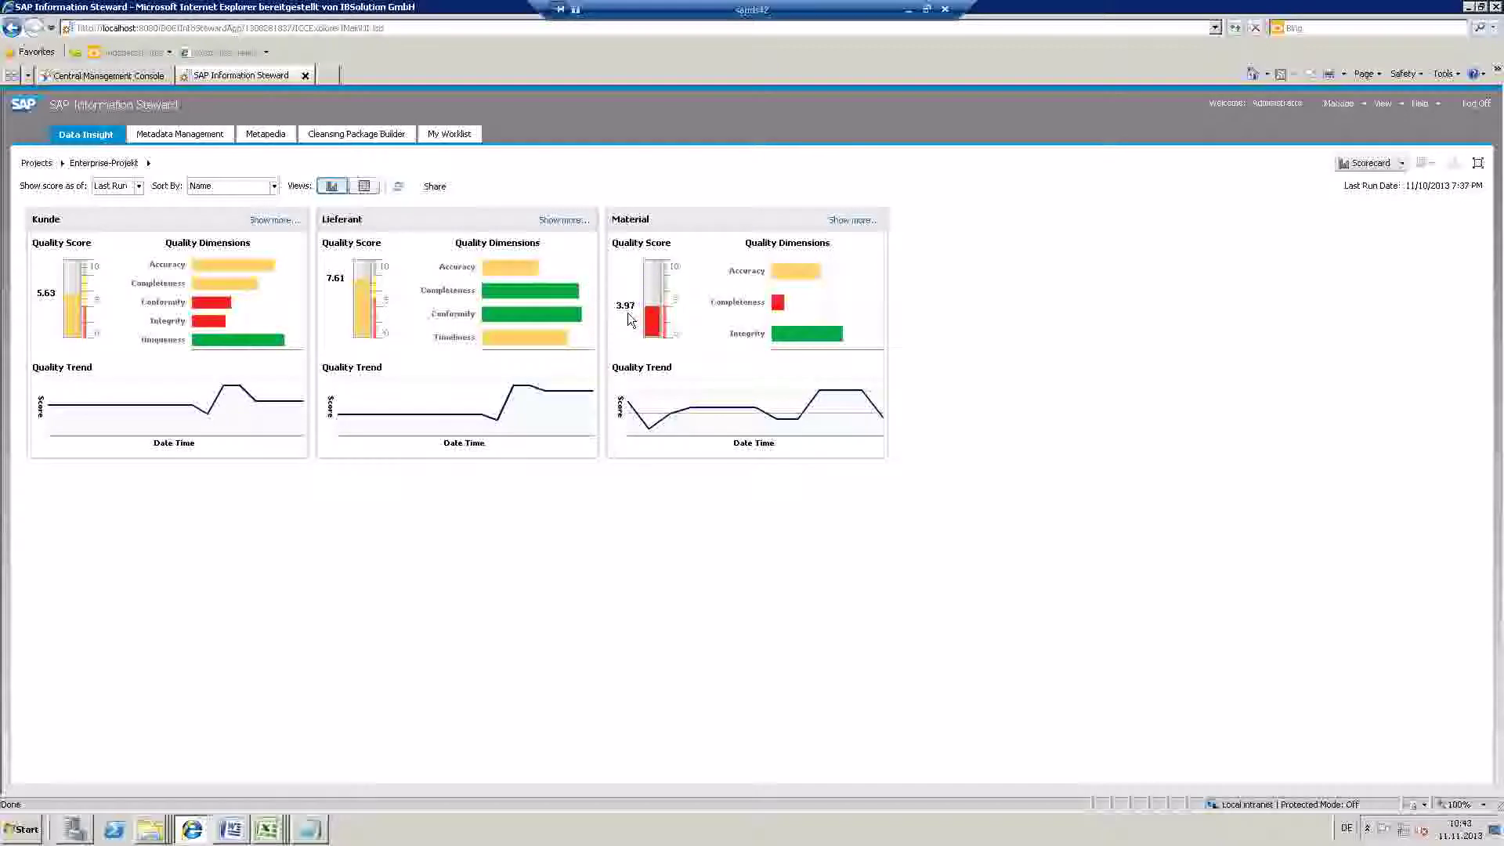
pyautogui.click(137, 186)
pyautogui.click(110, 220)
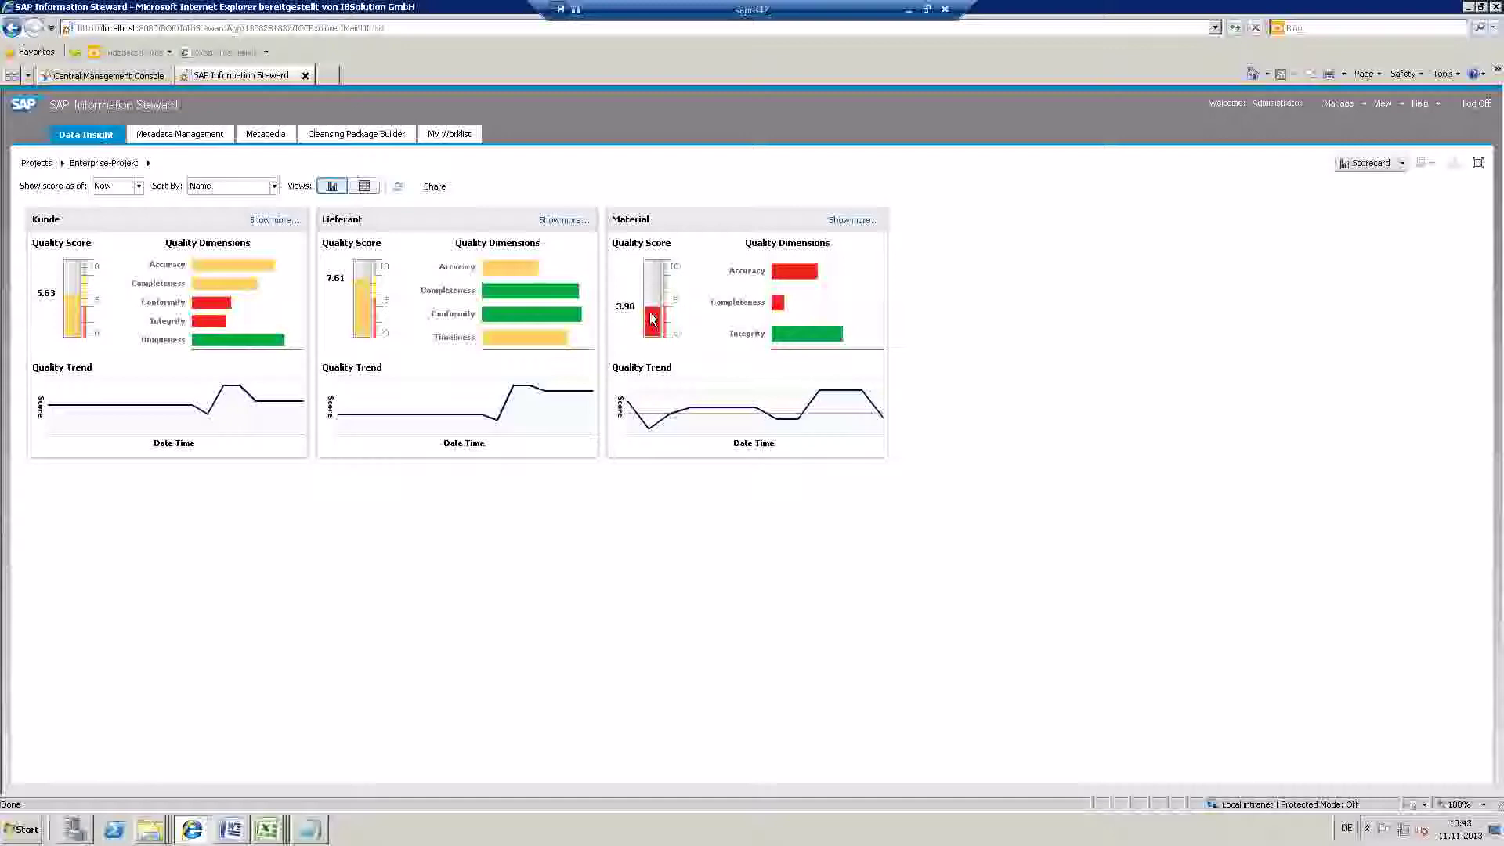
# - Drill into the Material domain's Accuracy dimension and inspect the trends and bindings of GEWEI_Accuracy, MEABM_Accuracy and VOLEH_Accuracy
pyautogui.click(855, 222)
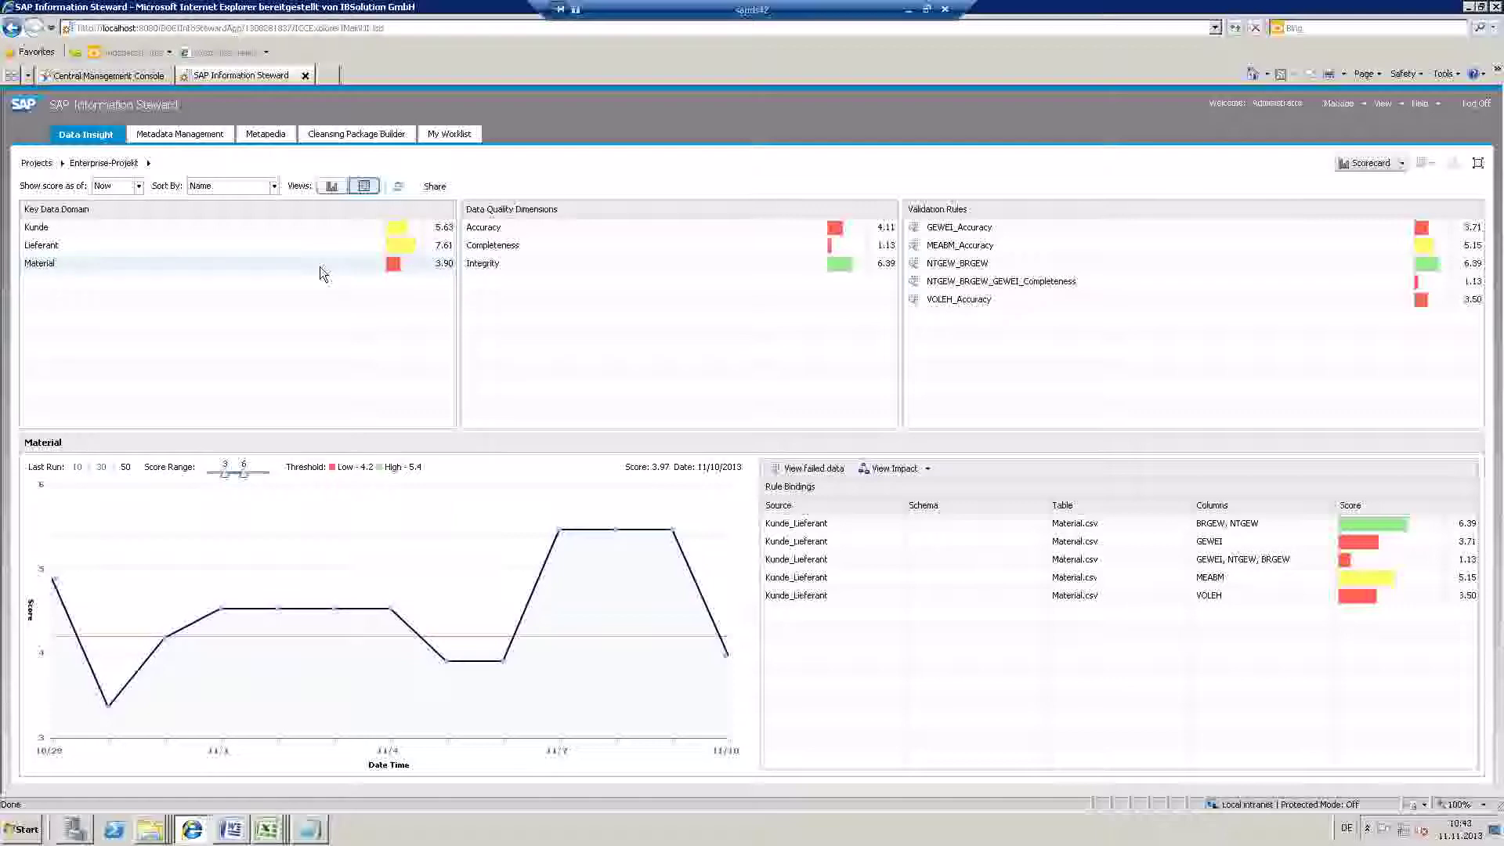
pyautogui.click(320, 266)
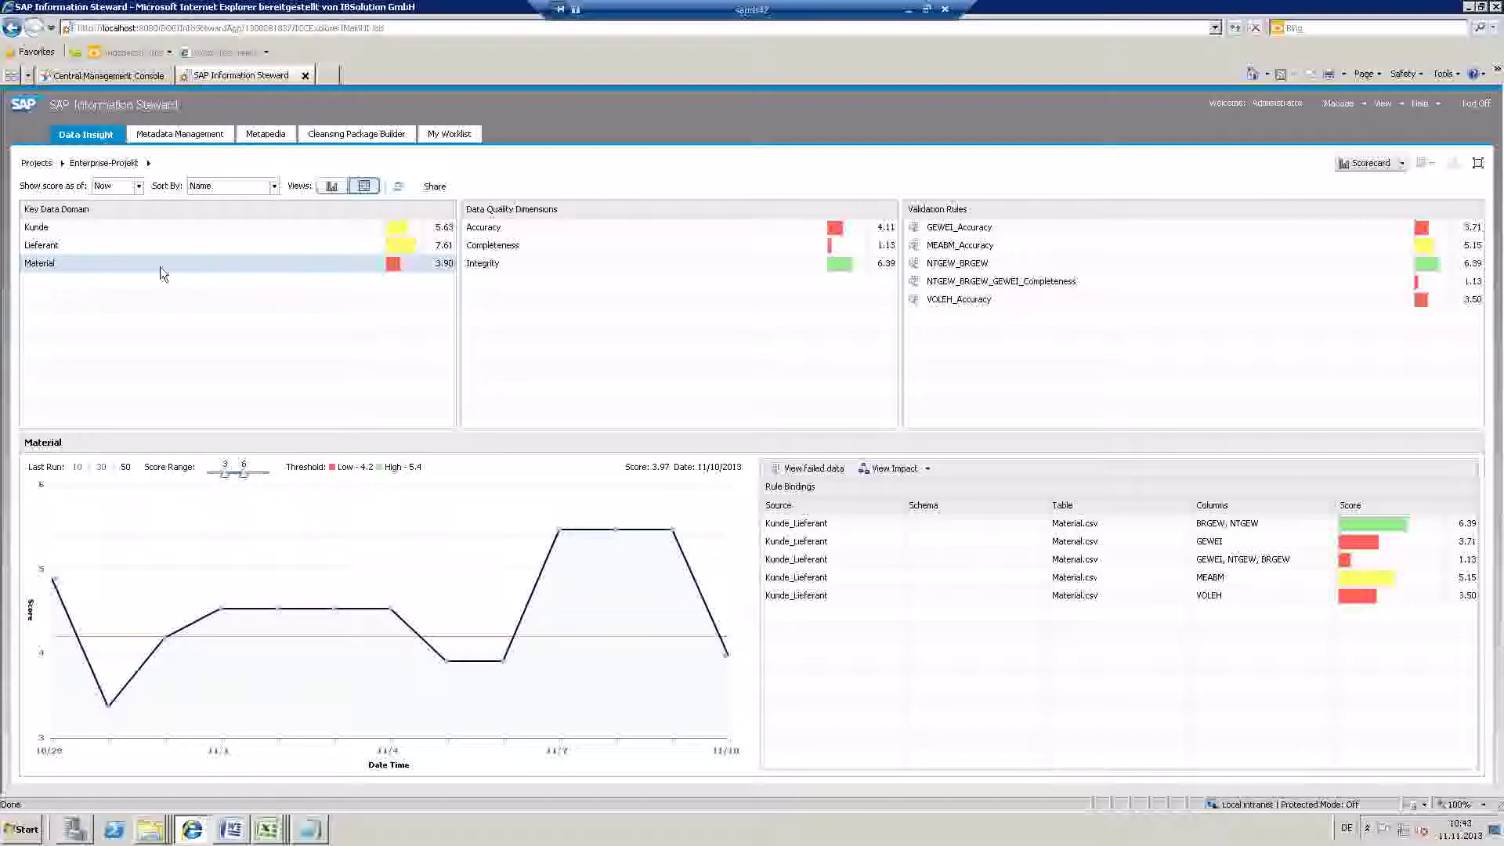
pyautogui.click(531, 229)
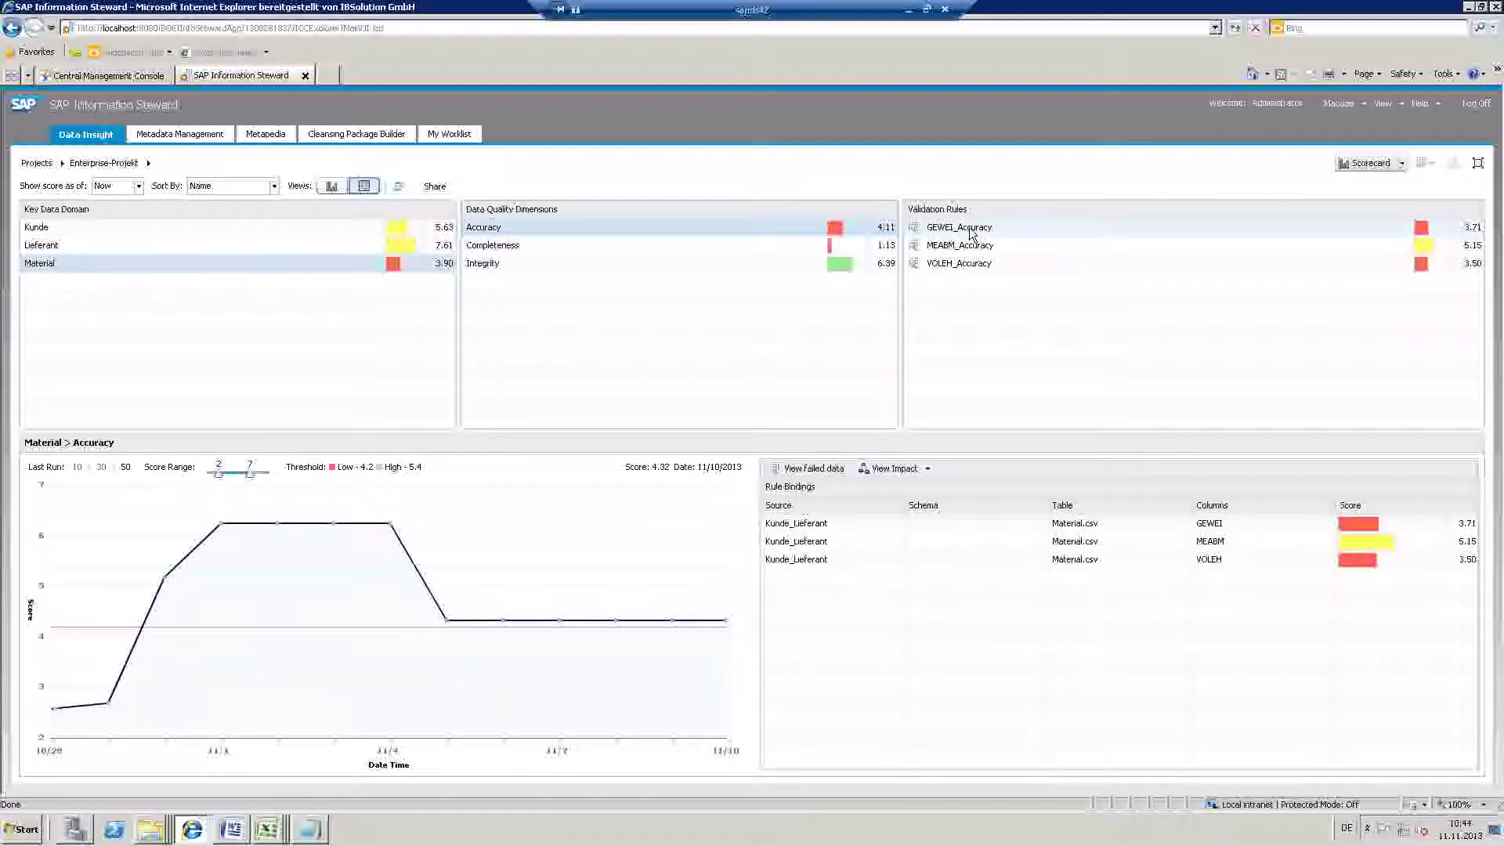
pyautogui.click(1059, 227)
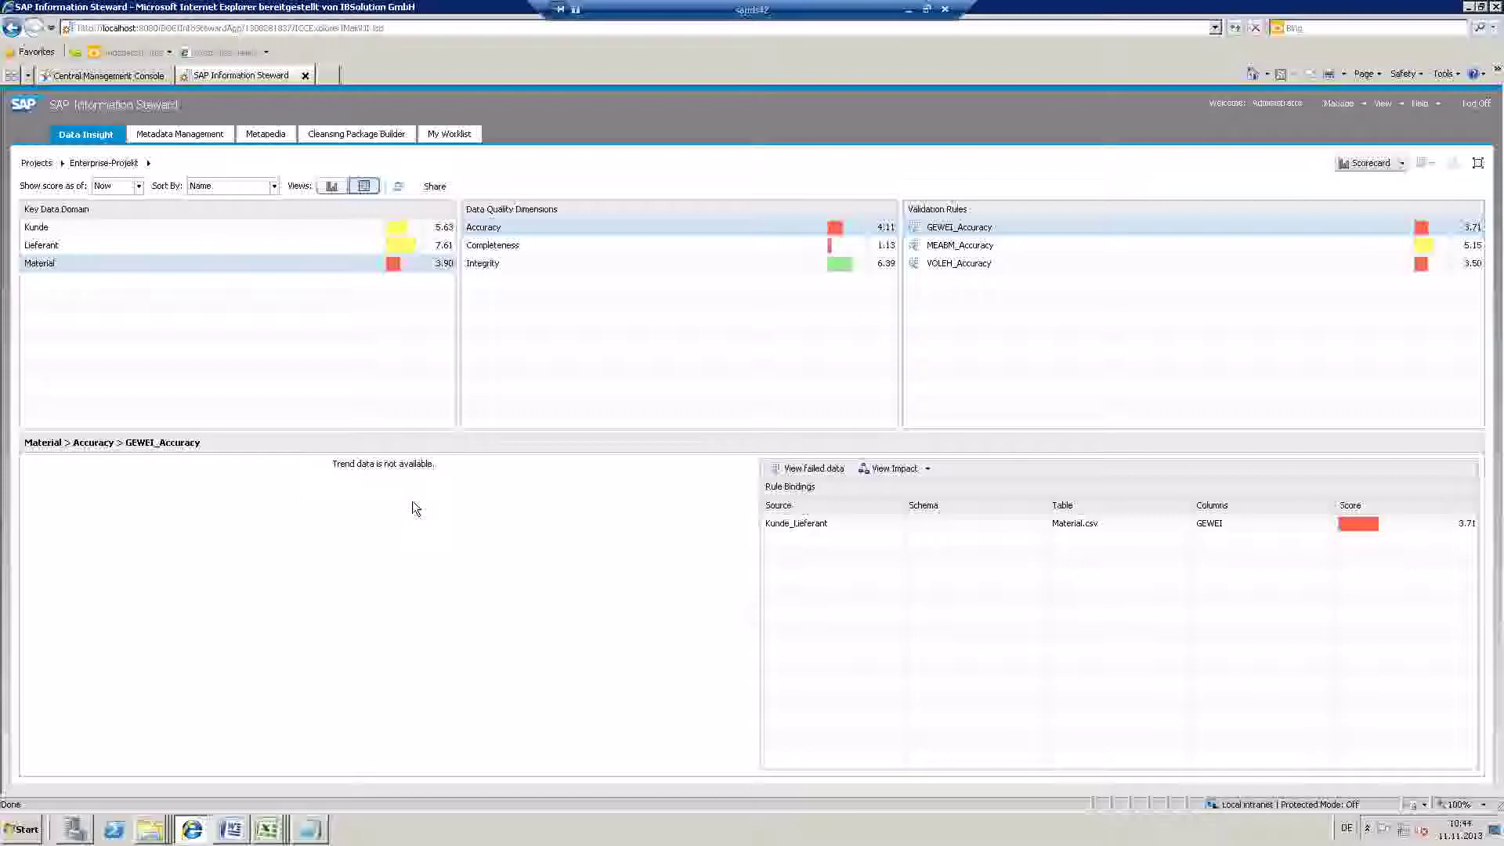
pyautogui.click(982, 247)
pyautogui.click(979, 267)
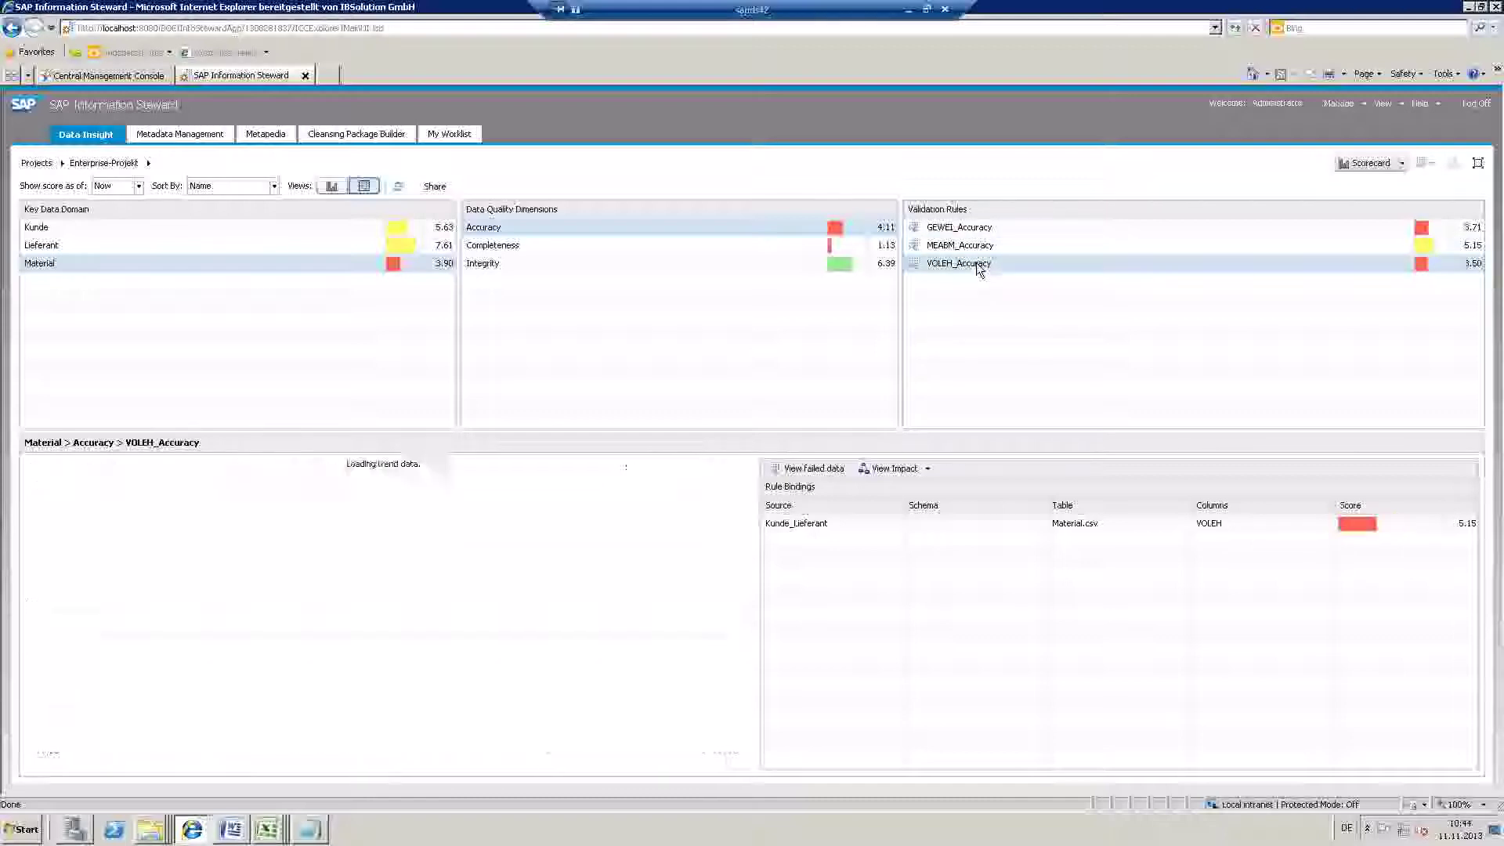